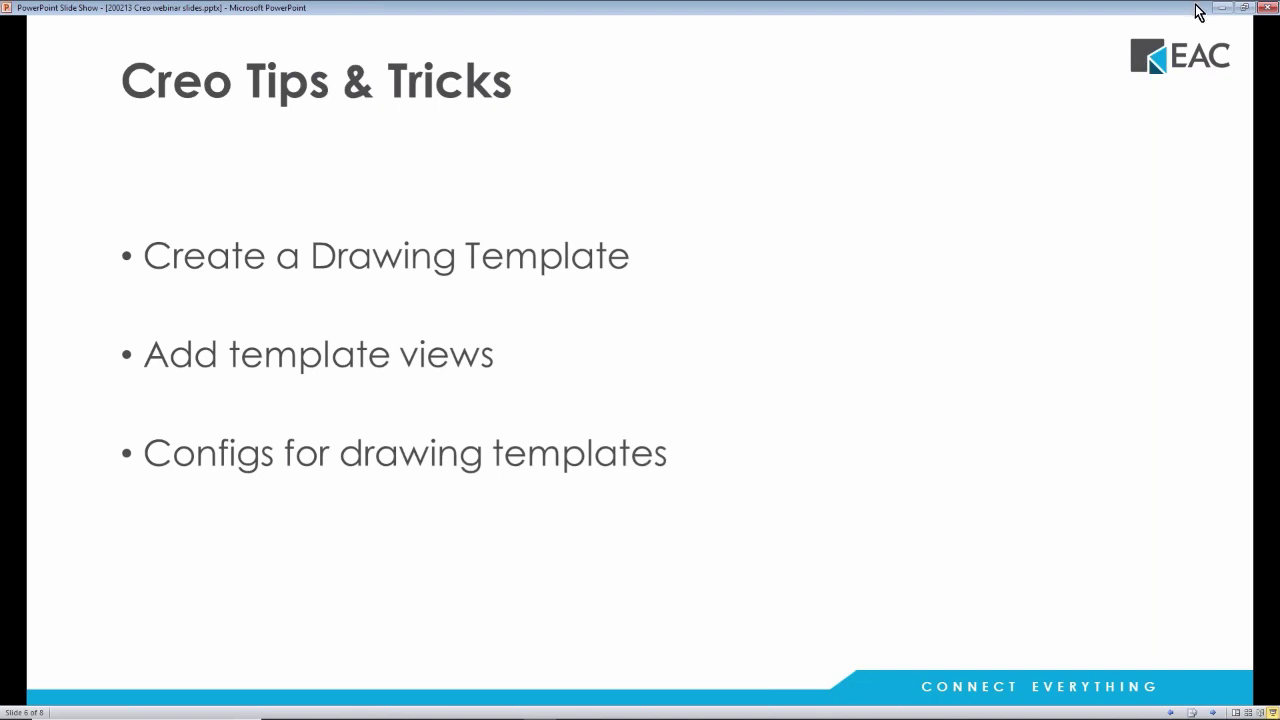
# Step: Minimize the Creo Tips & Tricks slide show to reveal Creo Parametric
pyautogui.click(1199, 10)
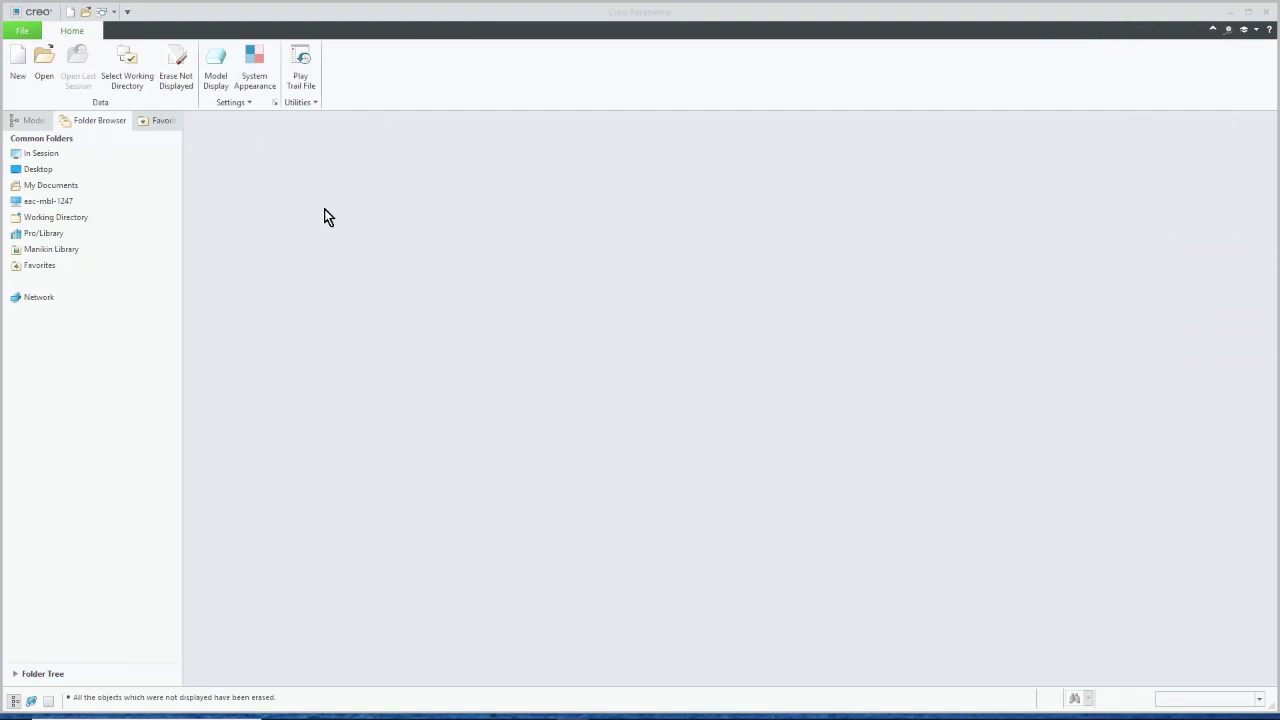
# Step: Start a new drawing file named C_TEMPLATE
pyautogui.click(18, 68)
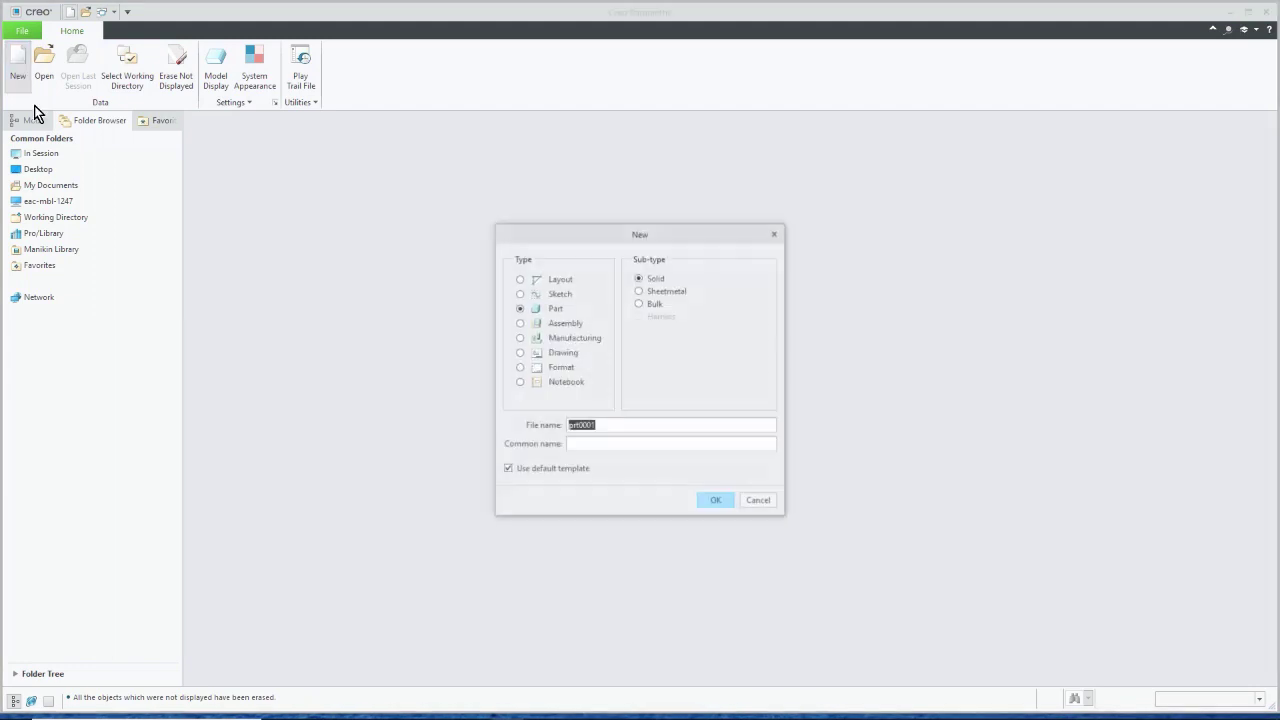
pyautogui.click(519, 352)
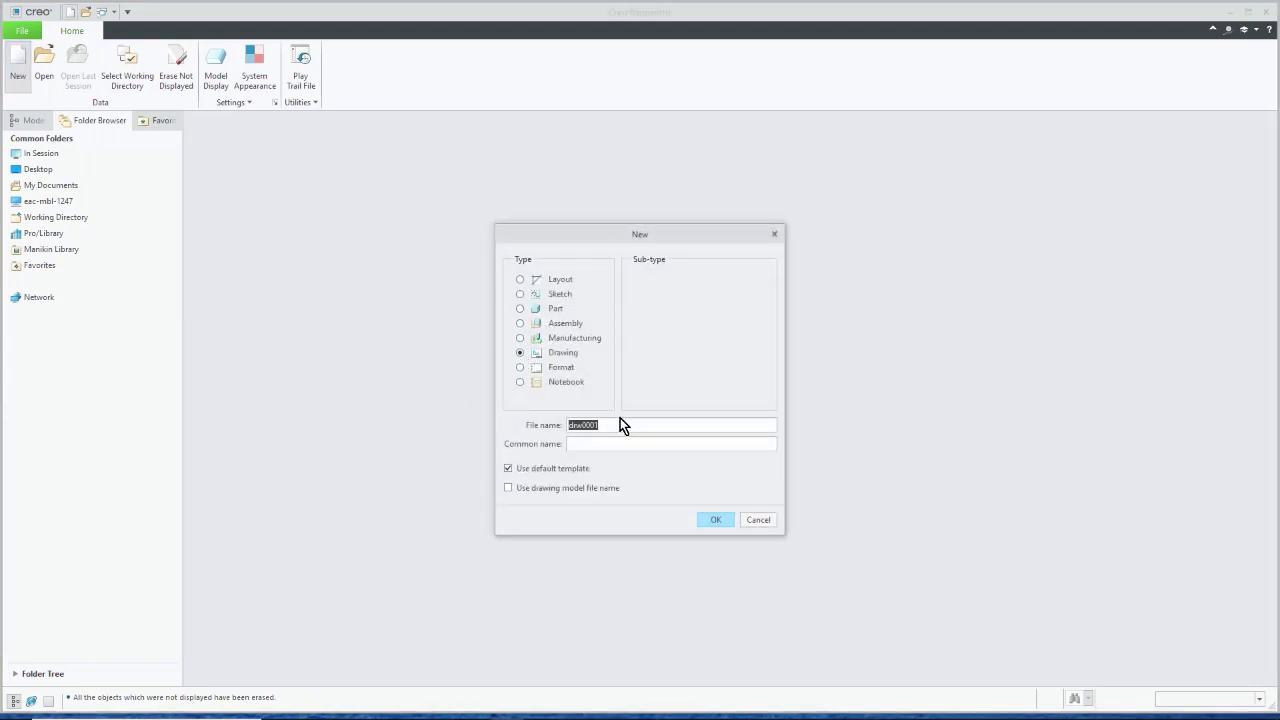
pyautogui.moveTo(617, 424); pyautogui.dragTo(491, 431)
pyautogui.write('C_TEMPLATE')
pyautogui.click(711, 521)
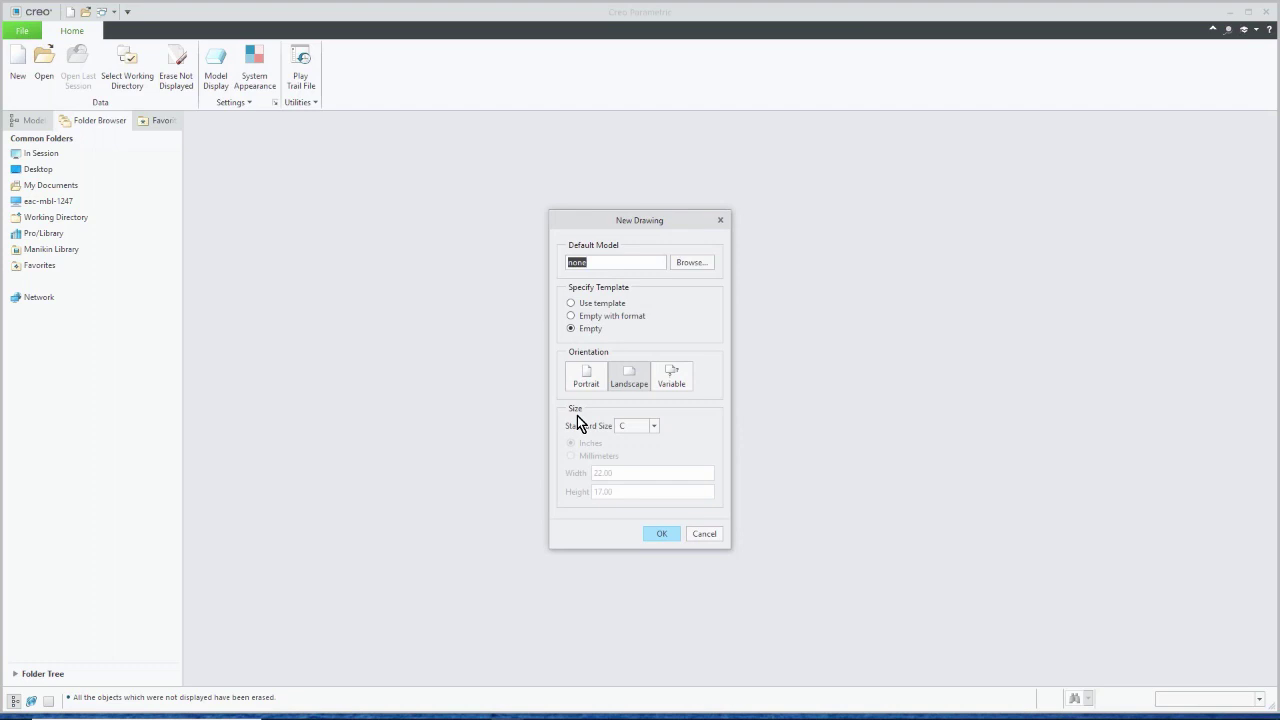
# Step: Create the drawing empty with the c.frm format sheet
pyautogui.click(616, 319)
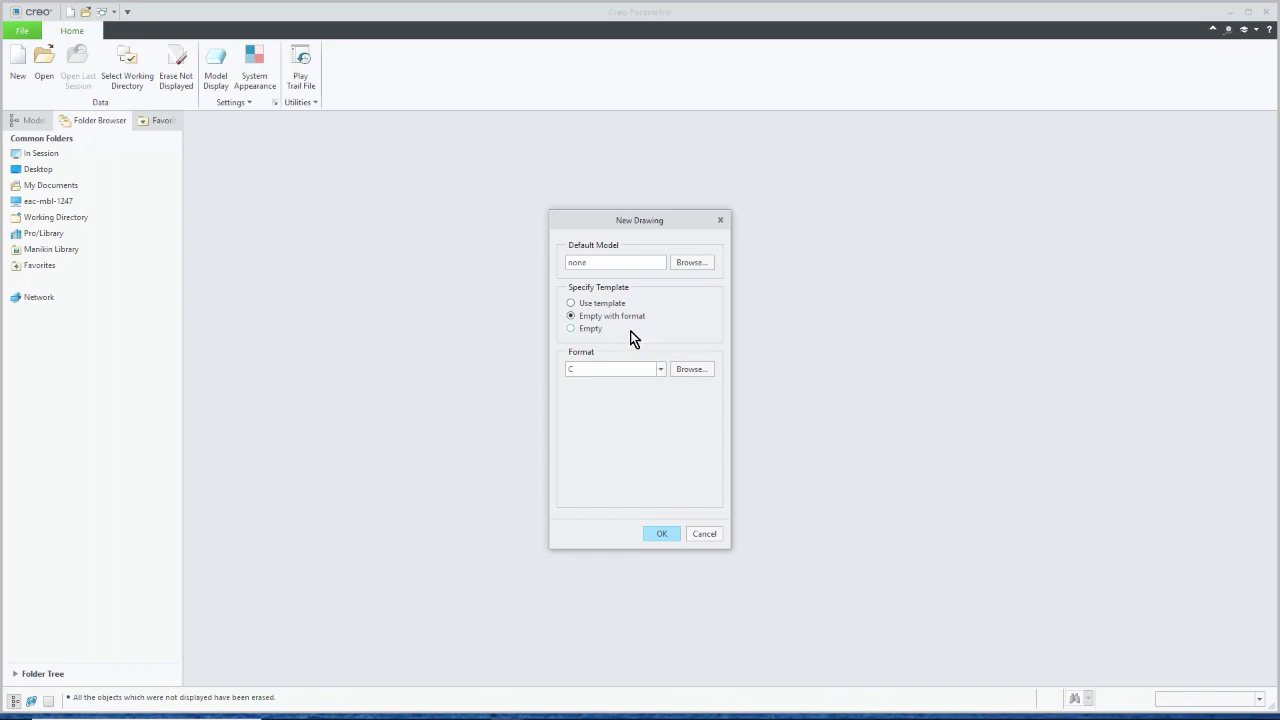
pyautogui.click(687, 370)
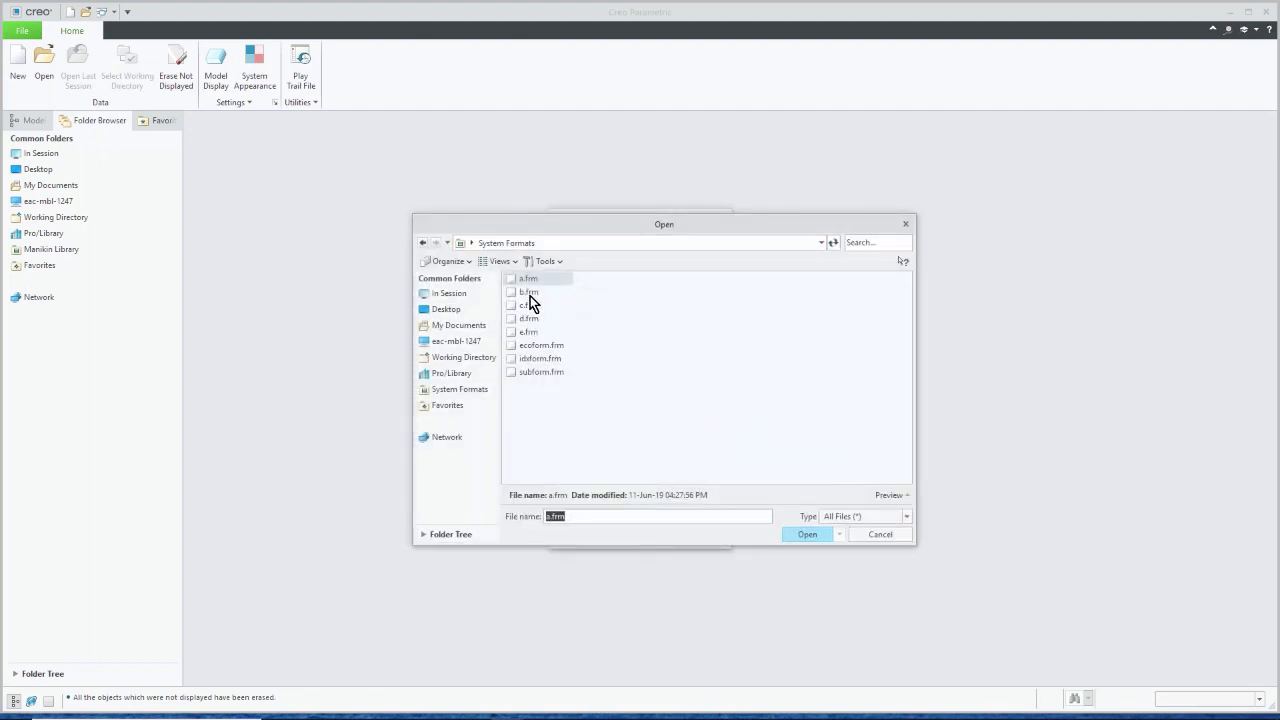
pyautogui.doubleClick(530, 306)
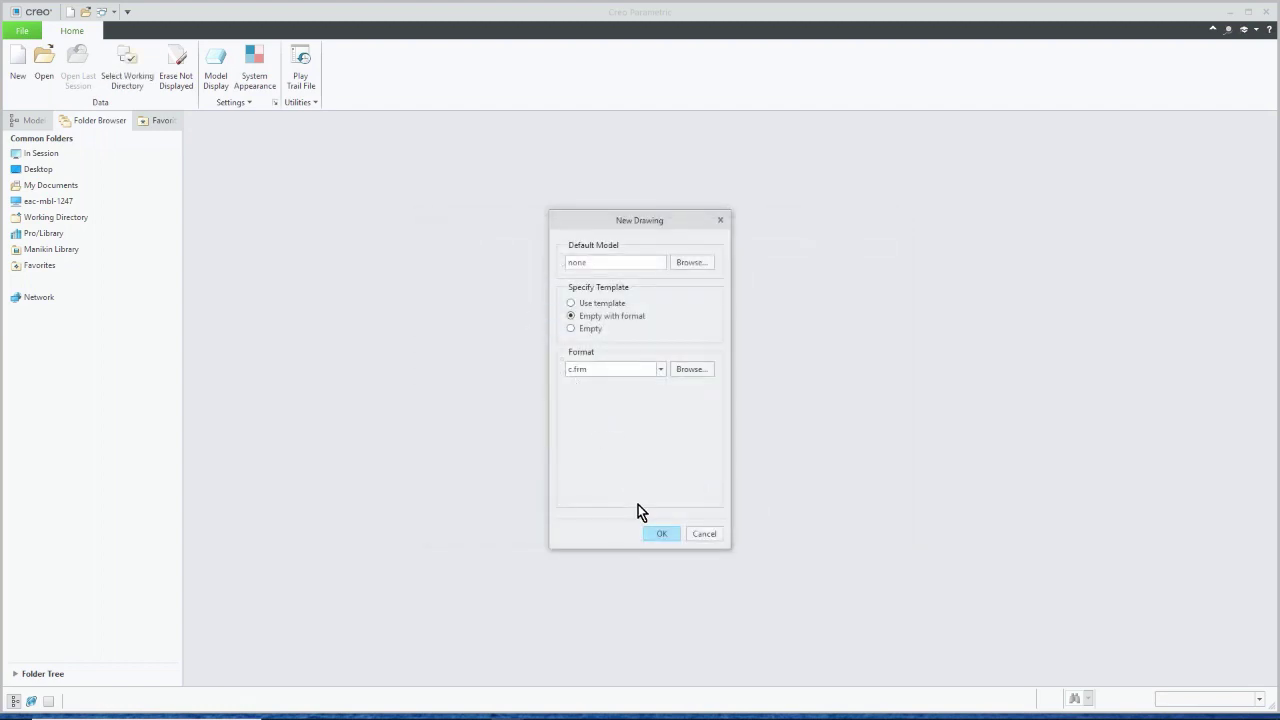
pyautogui.click(659, 534)
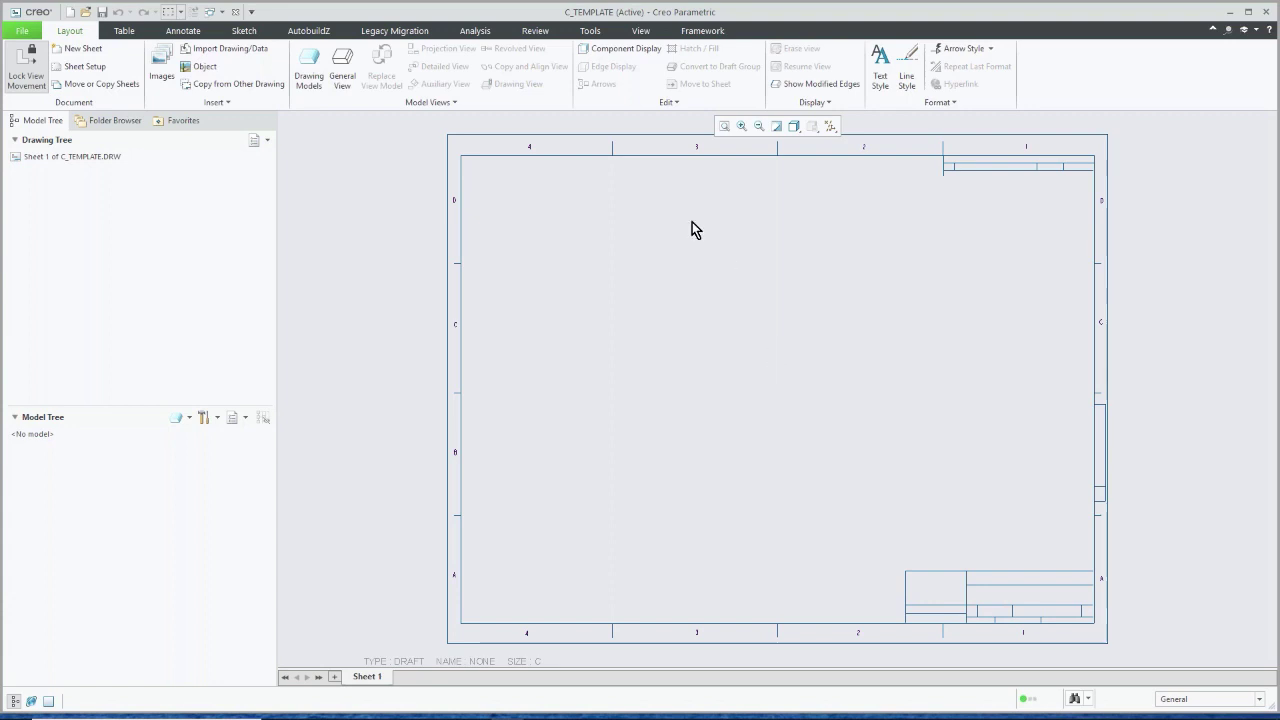
# Step: Turn on Template mode from the Tools tab's Applications group
pyautogui.click(598, 32)
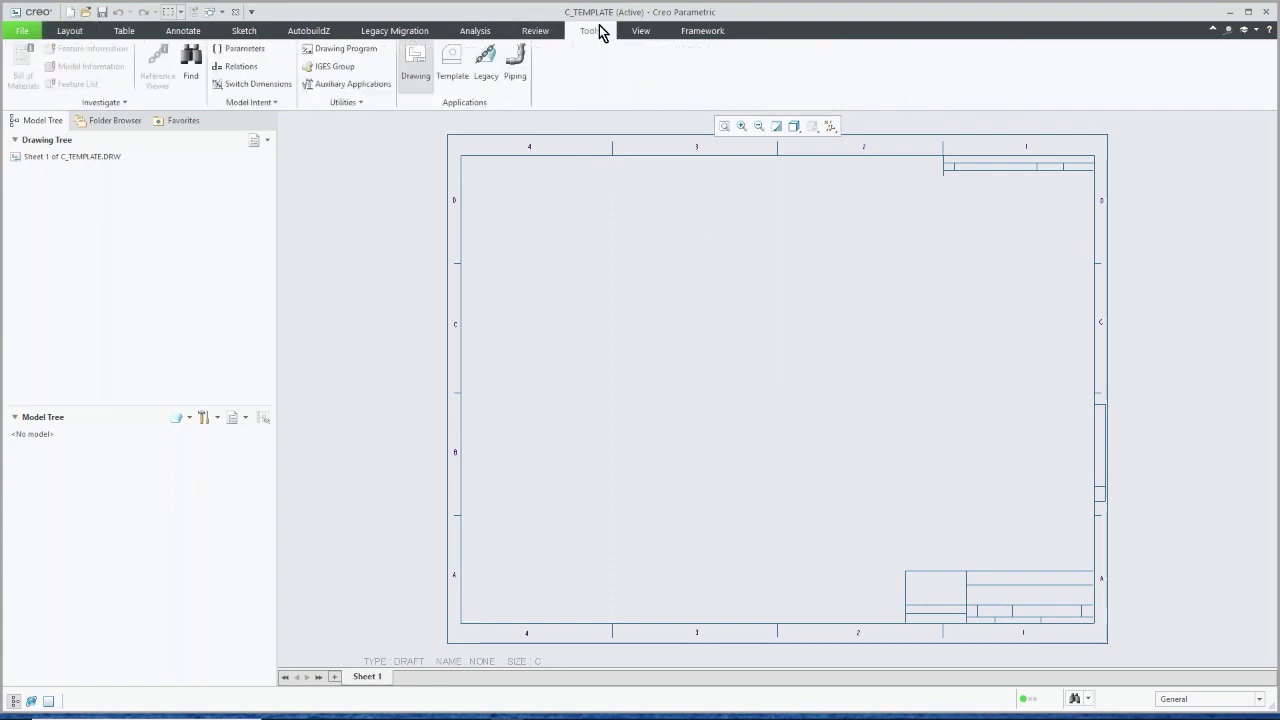
pyautogui.click(452, 62)
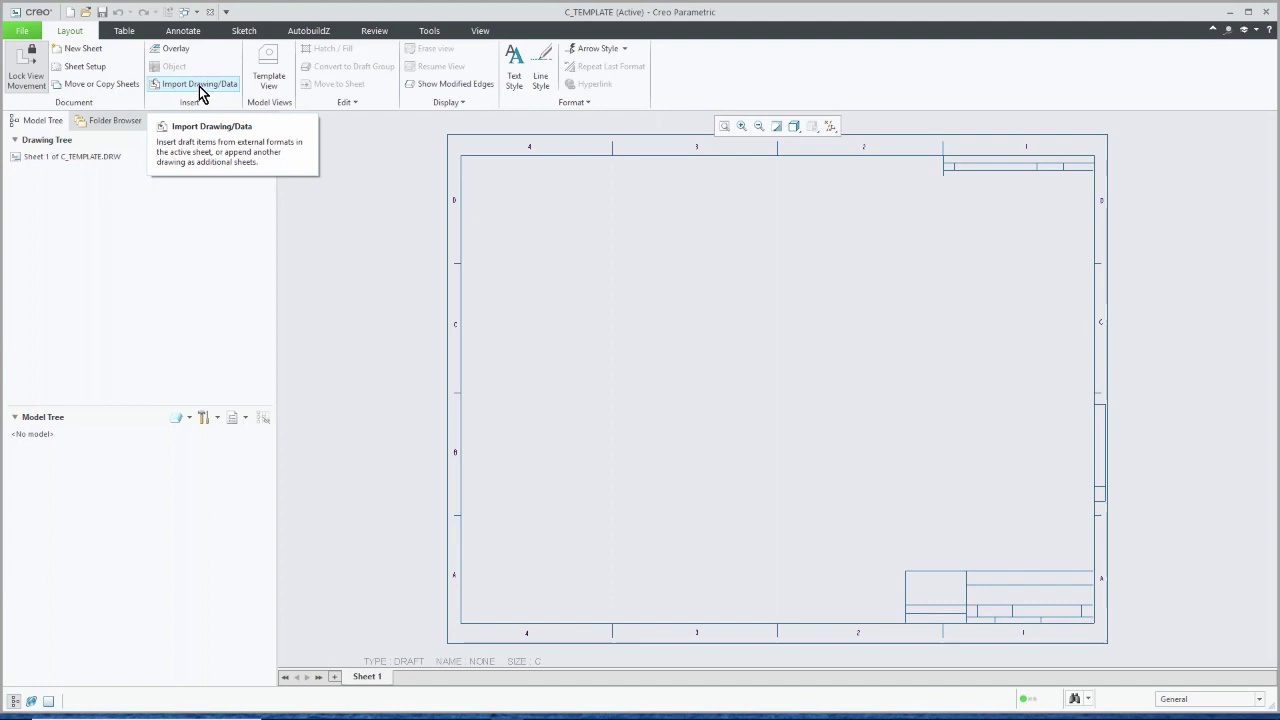
# Step: Begin a General template view at fixed scale 1.000000 with No hidden line display
pyautogui.click(272, 80)
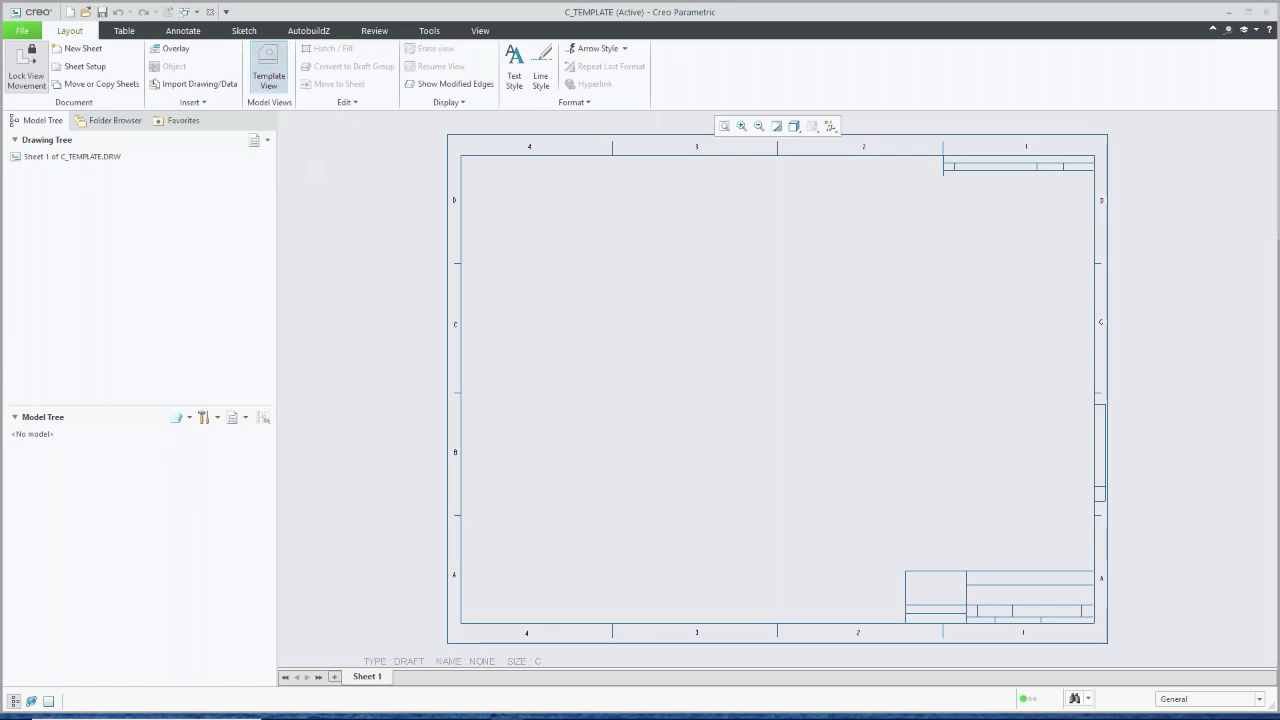
pyautogui.moveTo(633, 194); pyautogui.dragTo(478, 146)
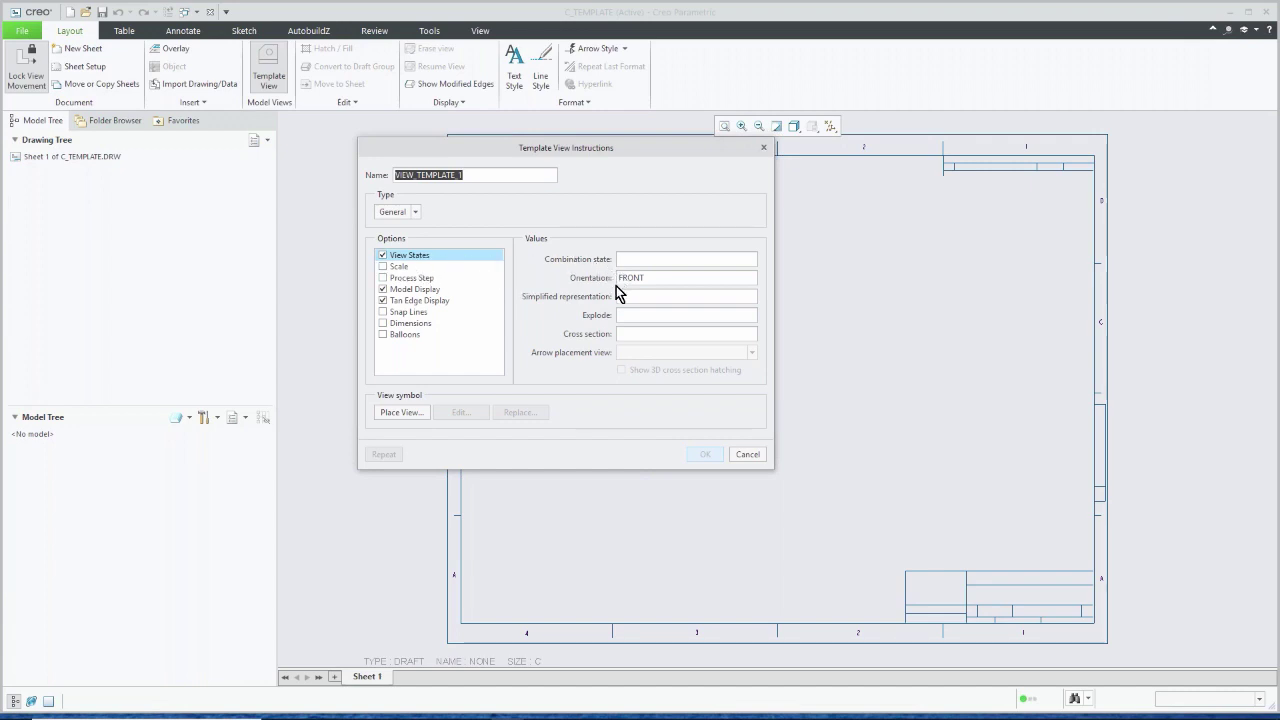
pyautogui.click(382, 266)
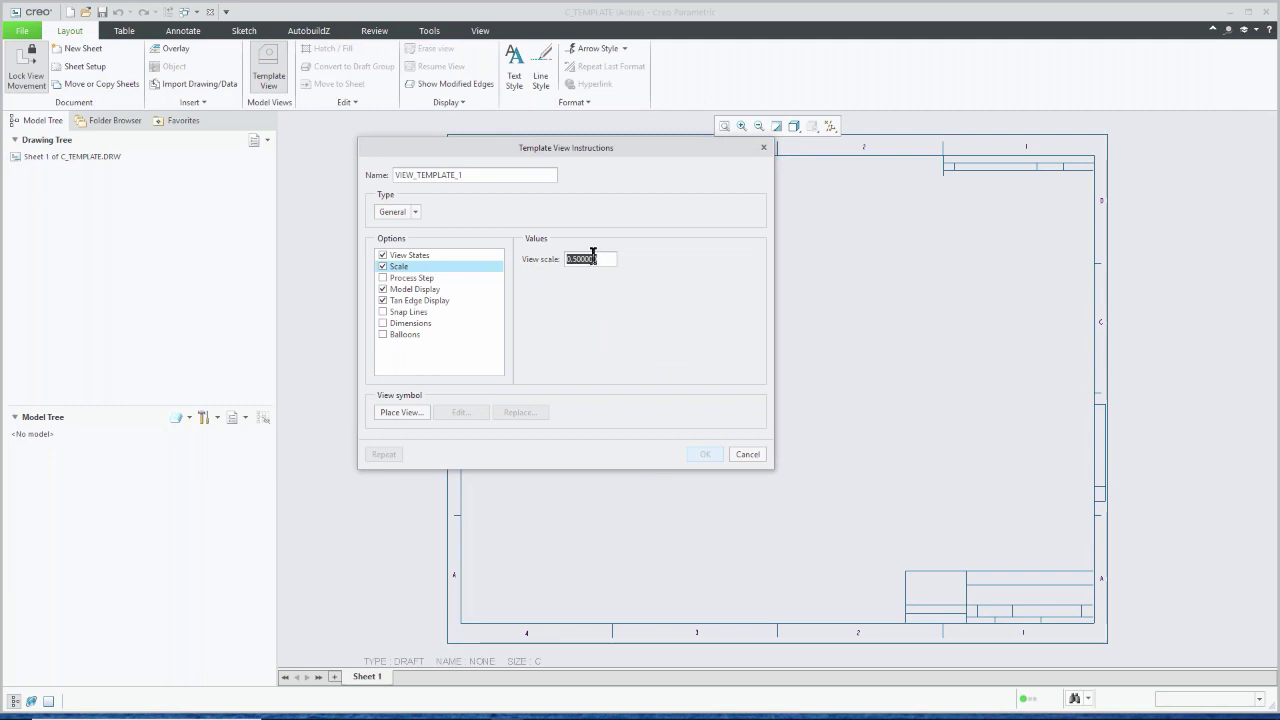
pyautogui.write('1.000000')
pyautogui.click(429, 290)
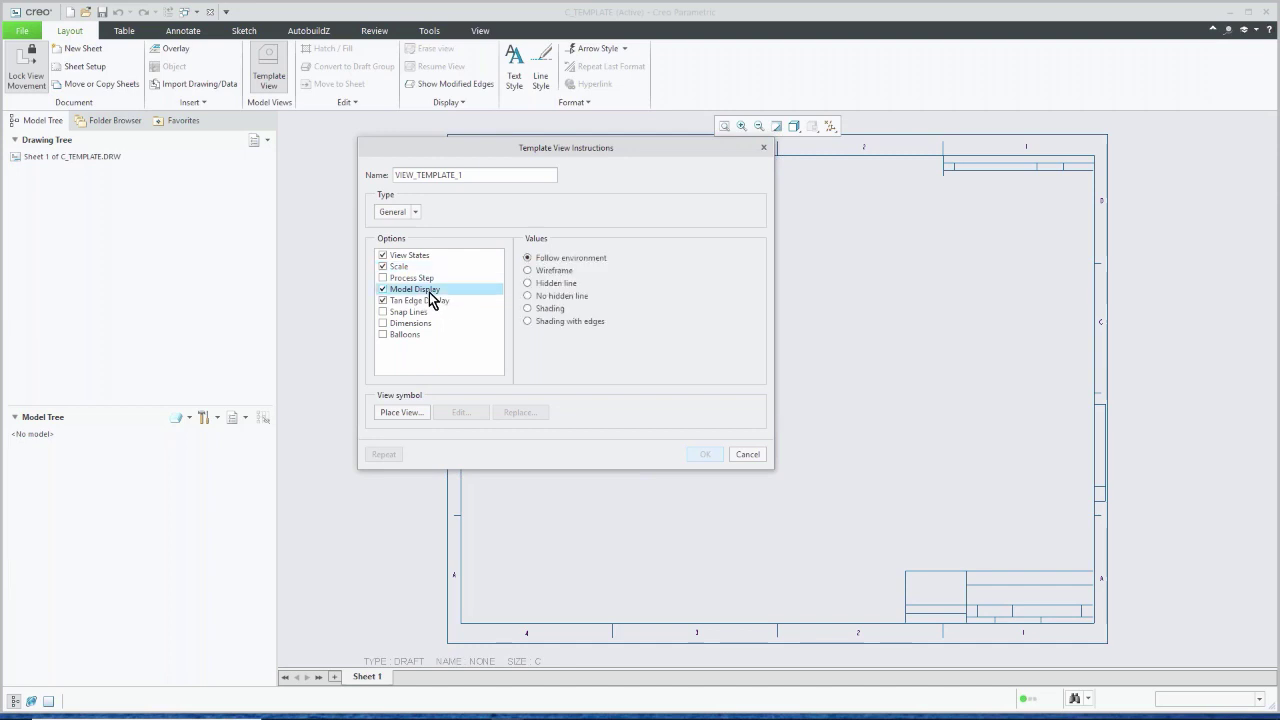
pyautogui.click(528, 296)
# Step: Place the VIEW_TEMPLATE_1 symbol in zone B on the sheet's left and select it
pyautogui.click(401, 414)
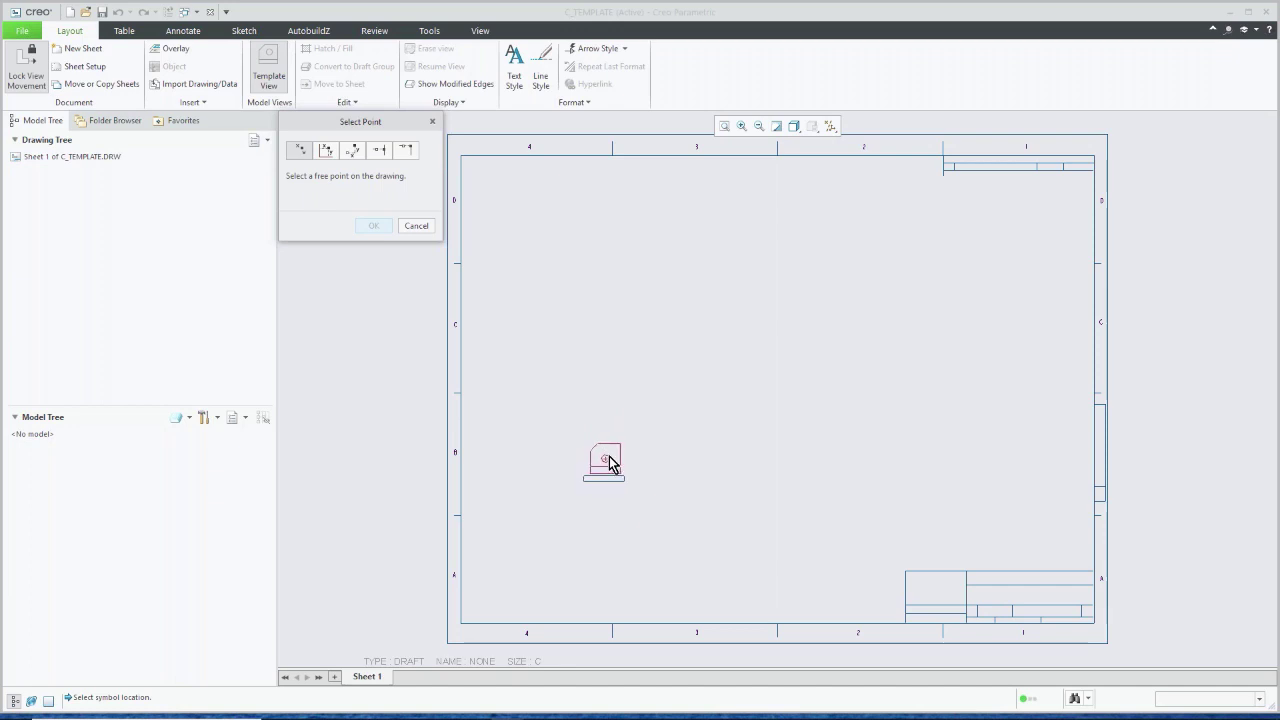
pyautogui.click(613, 455)
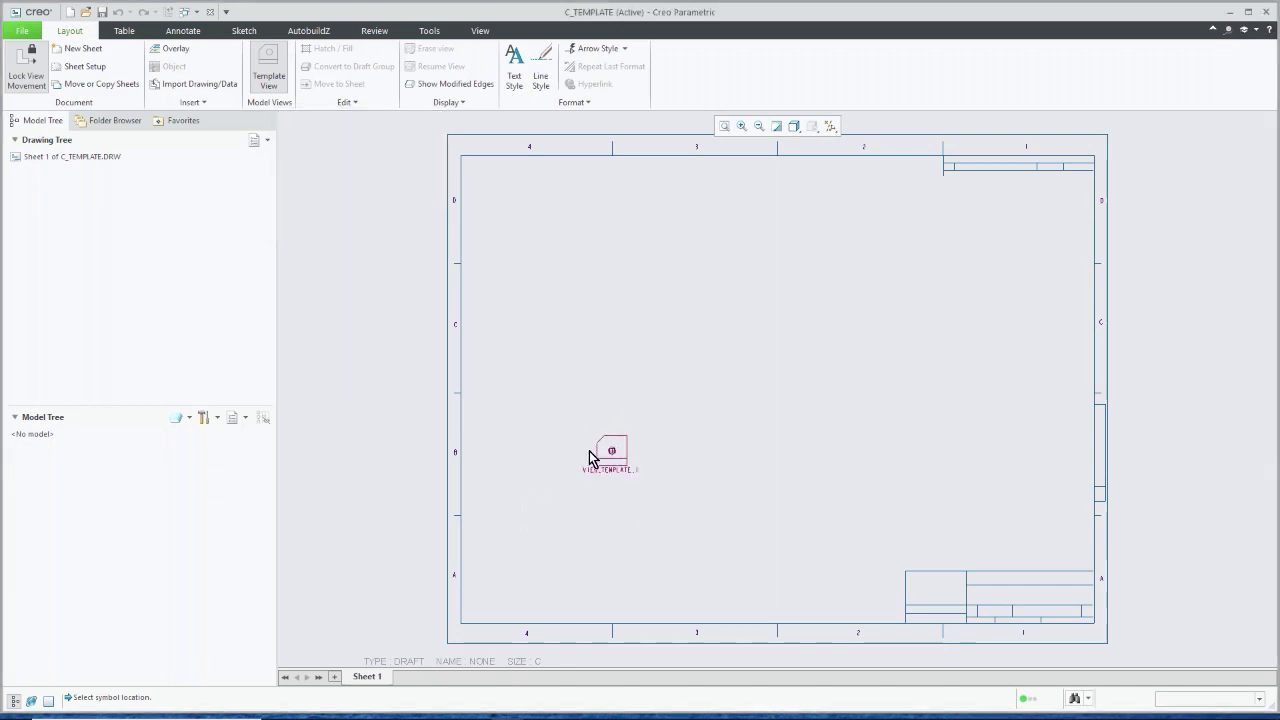
pyautogui.middleClick(582, 514)
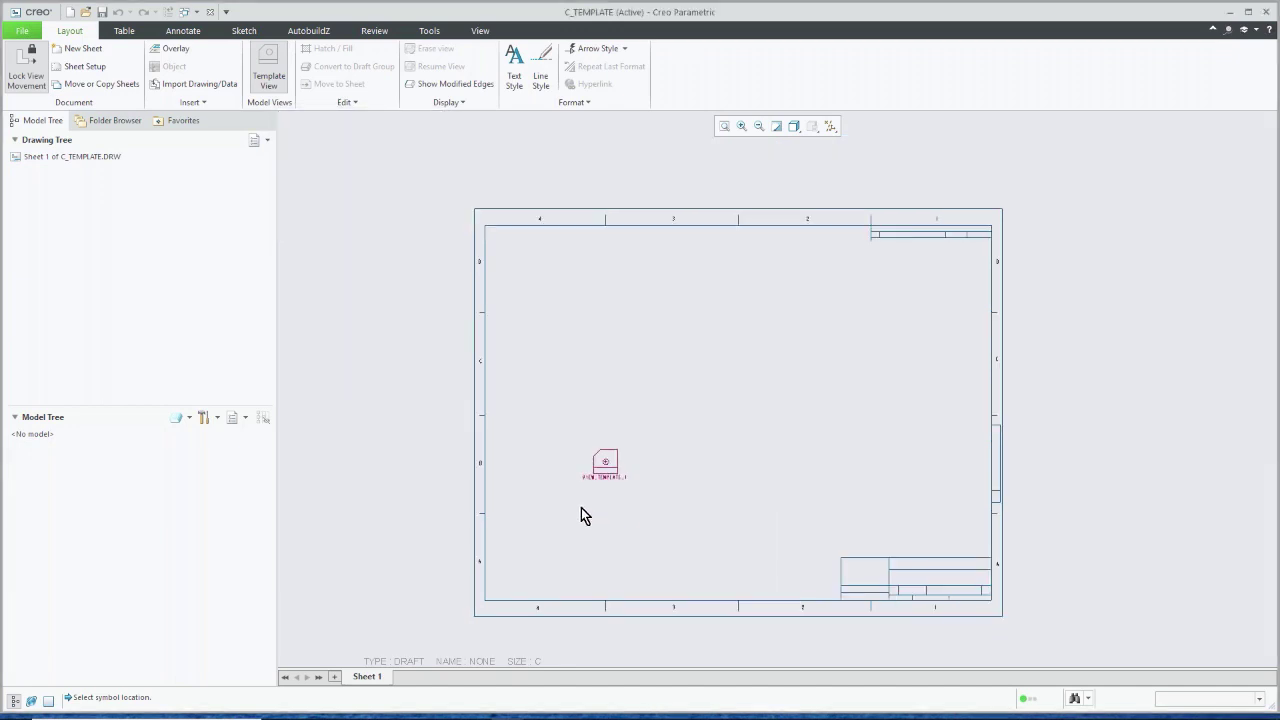
pyautogui.scroll(2, 584, 529)
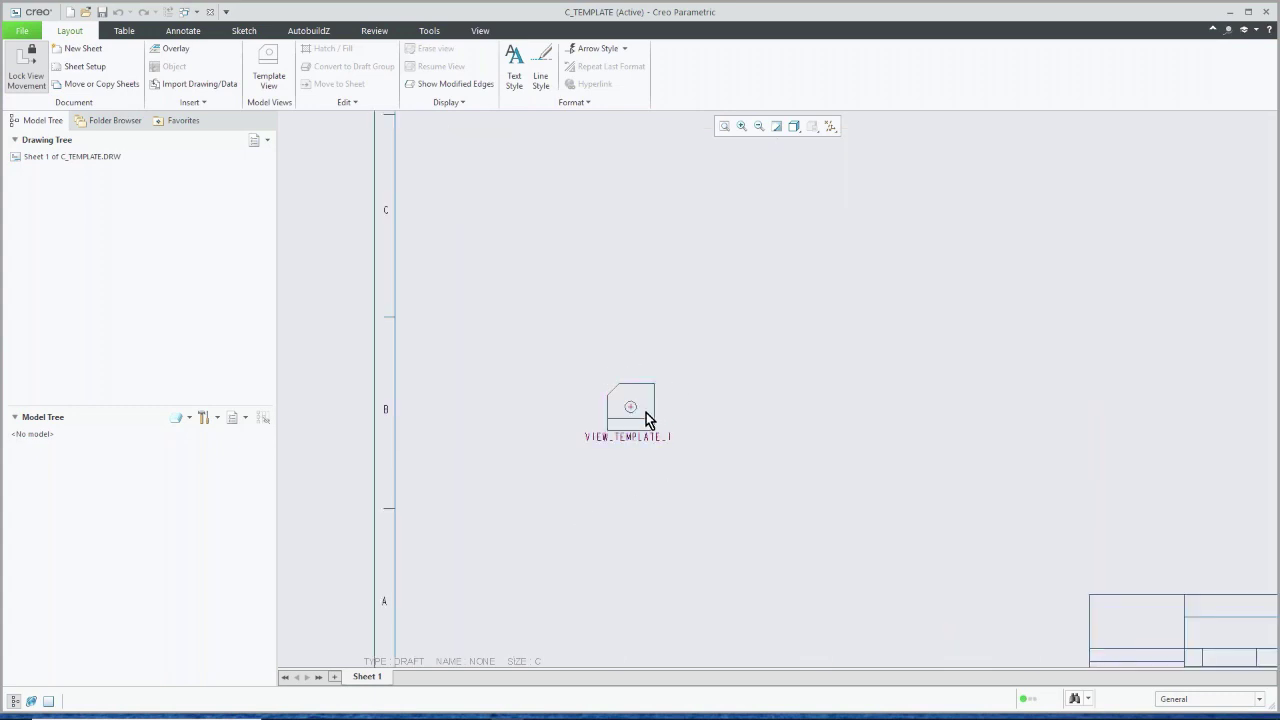
pyautogui.scroll(-2, 614, 448)
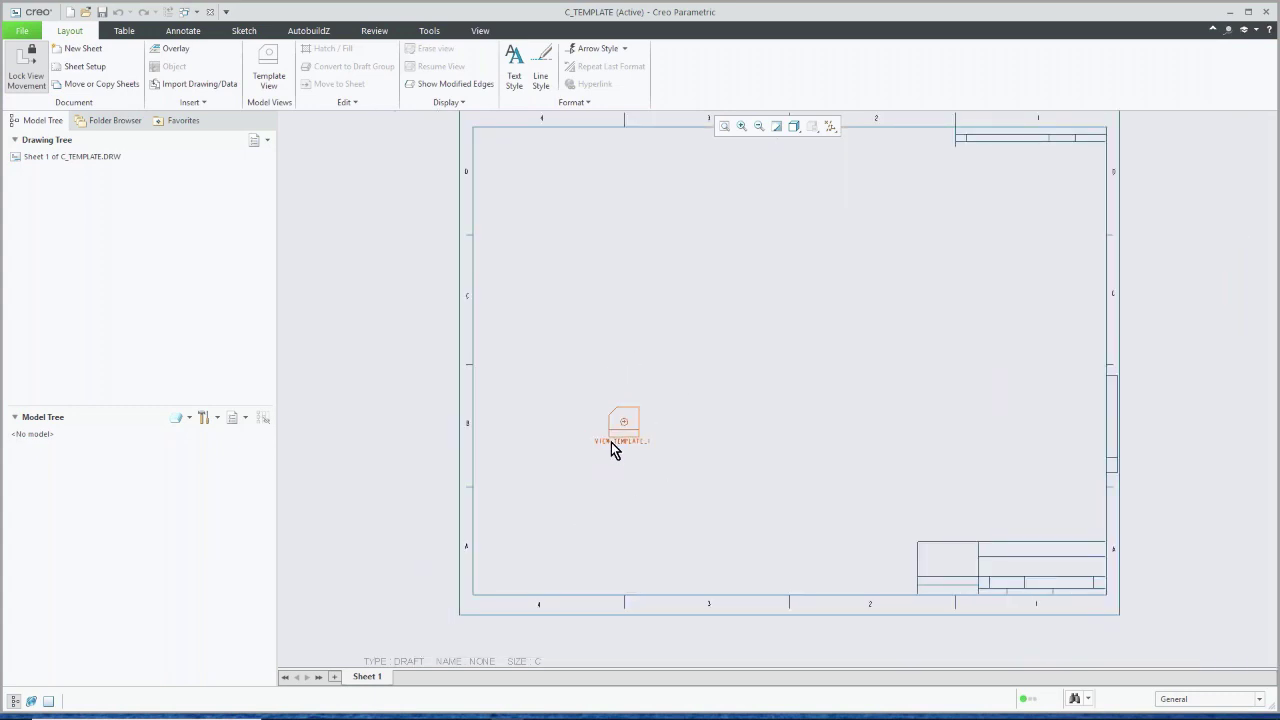
pyautogui.click(617, 430)
# Step: Define a second template view as a Projection with No hidden line display
pyautogui.click(268, 57)
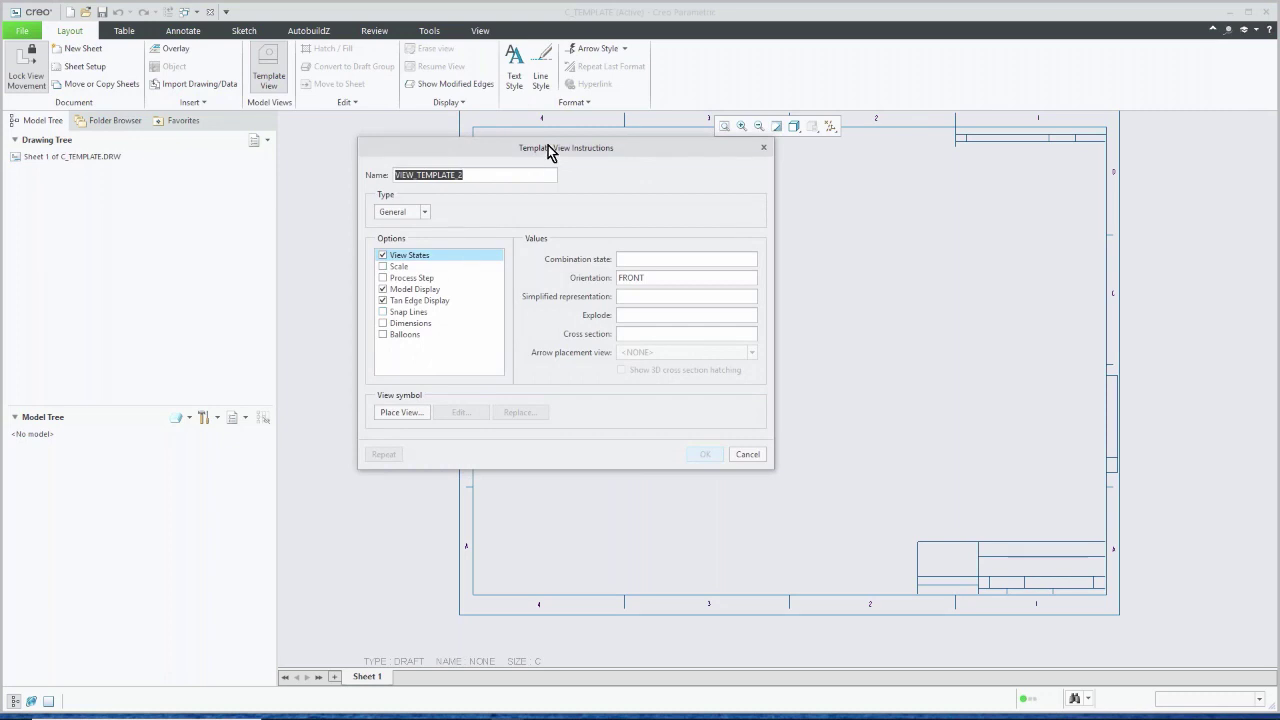
pyautogui.moveTo(548, 145); pyautogui.dragTo(956, 182)
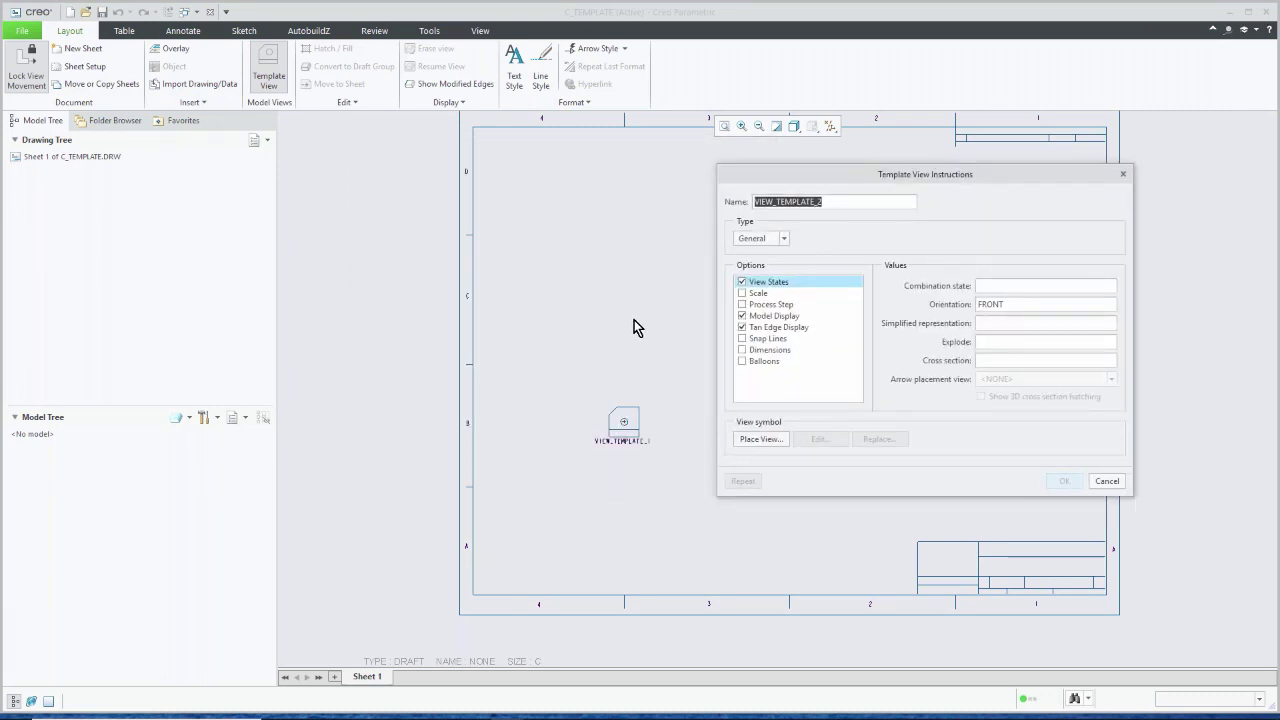
pyautogui.click(785, 238)
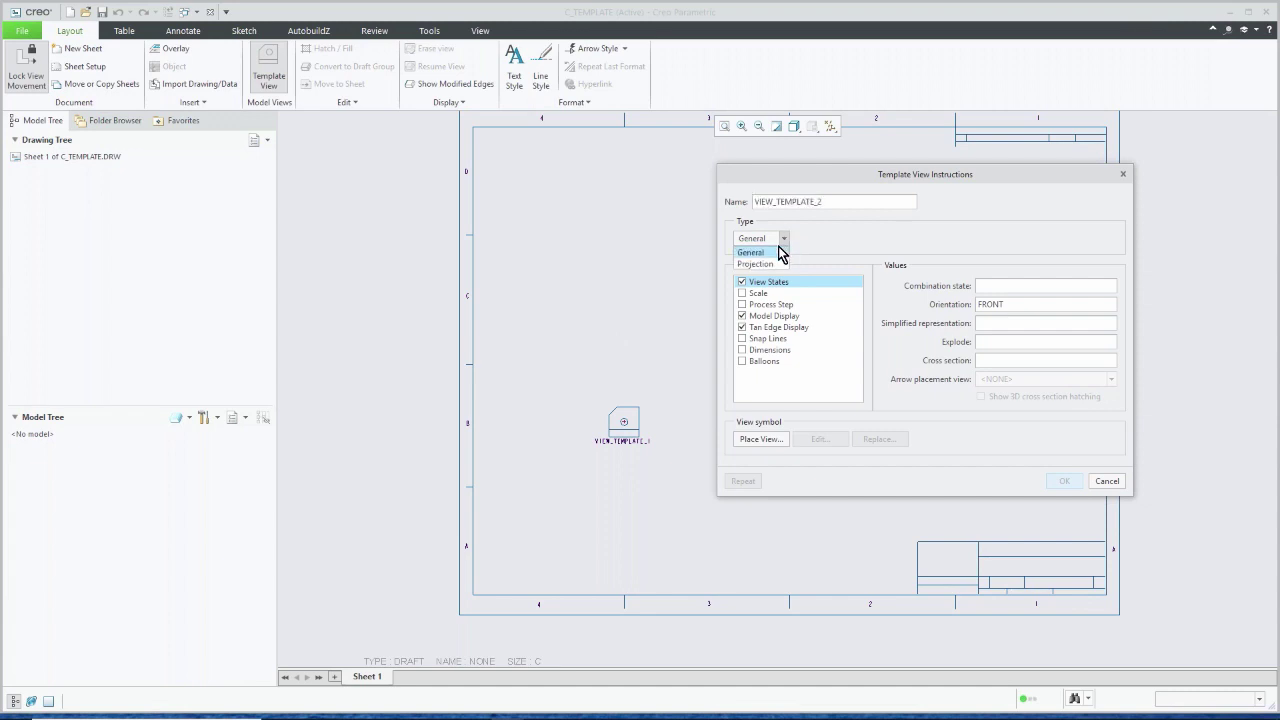
pyautogui.click(756, 264)
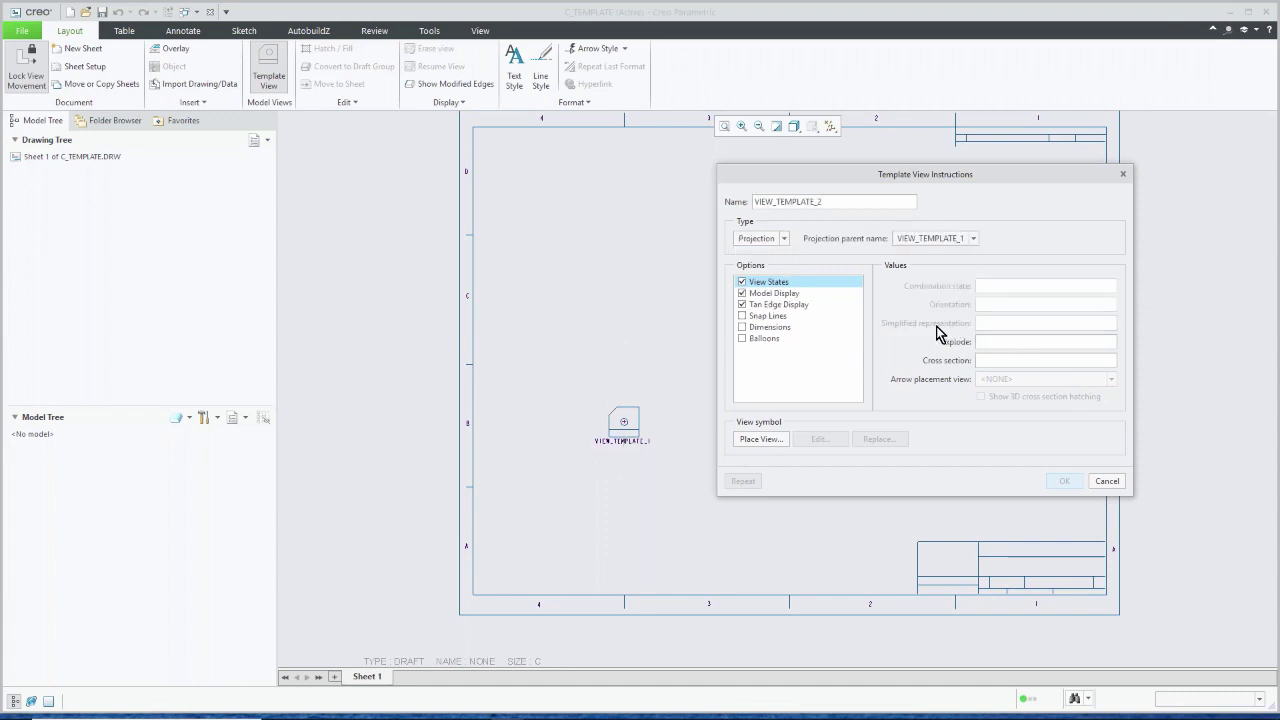
pyautogui.click(782, 293)
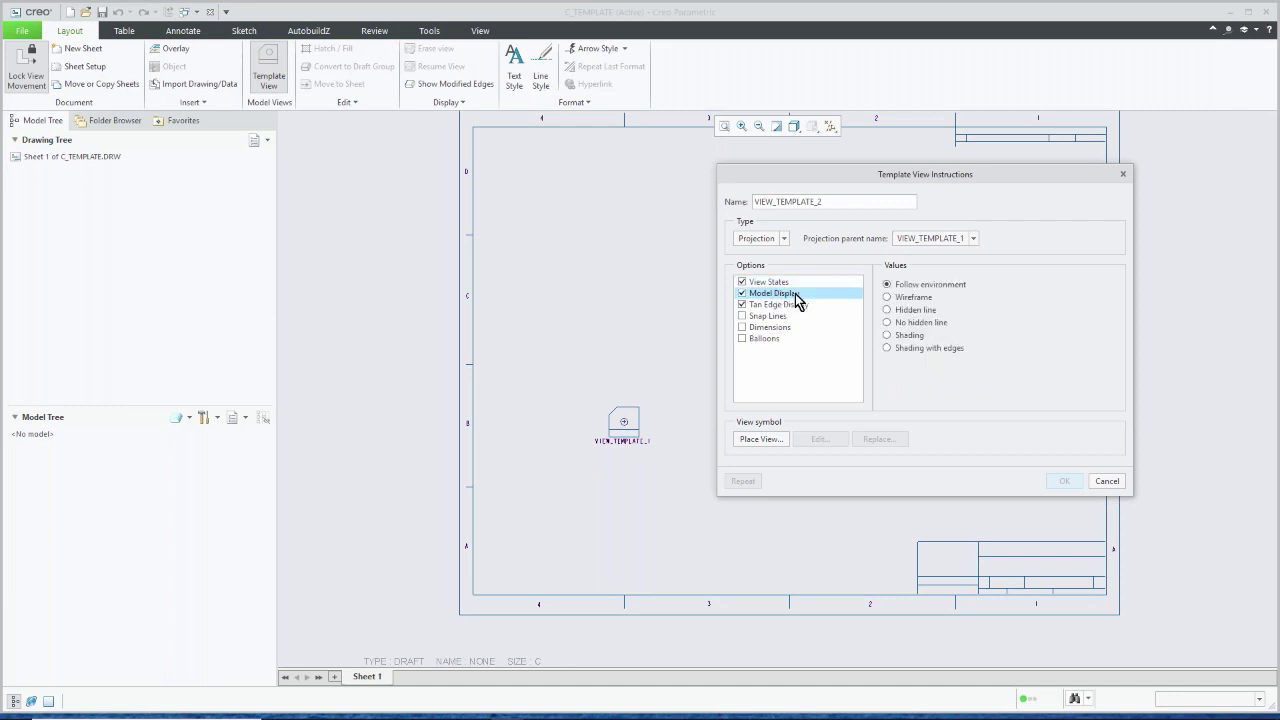
pyautogui.click(887, 322)
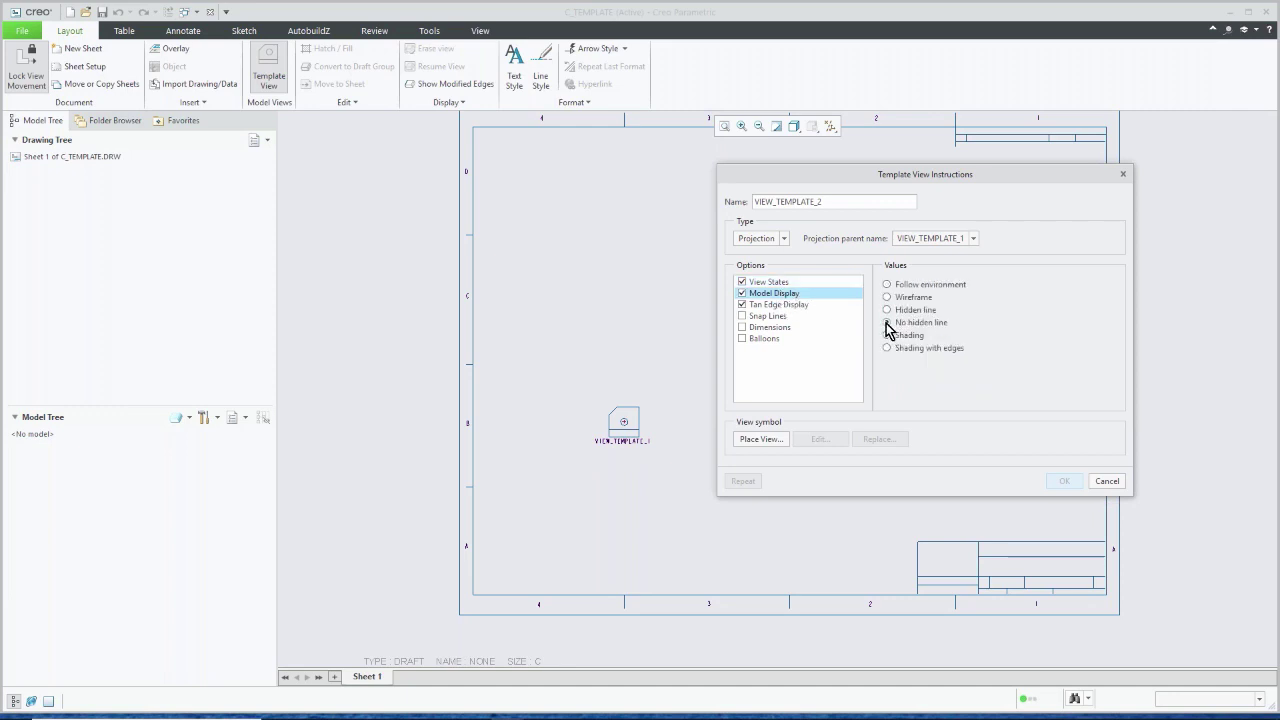
# Step: Include dimensions and place VIEW_TEMPLATE_2 above VIEW_TEMPLATE_1
pyautogui.click(766, 329)
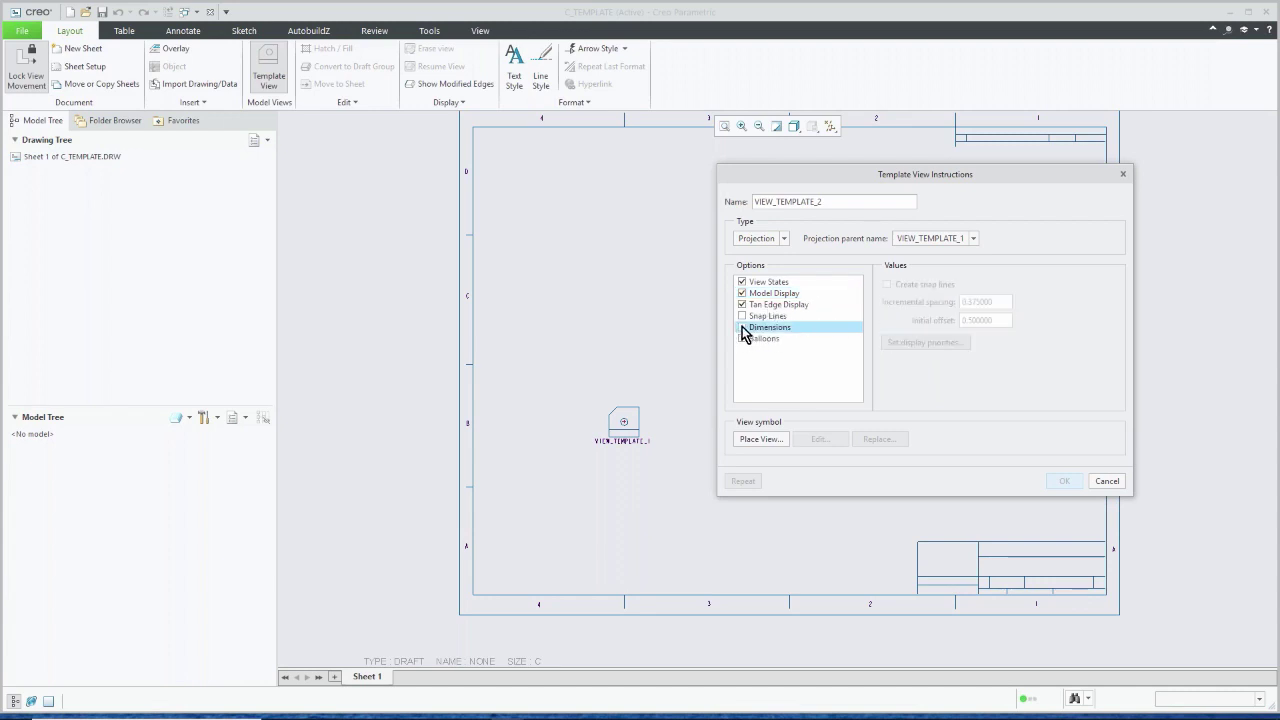
pyautogui.click(742, 328)
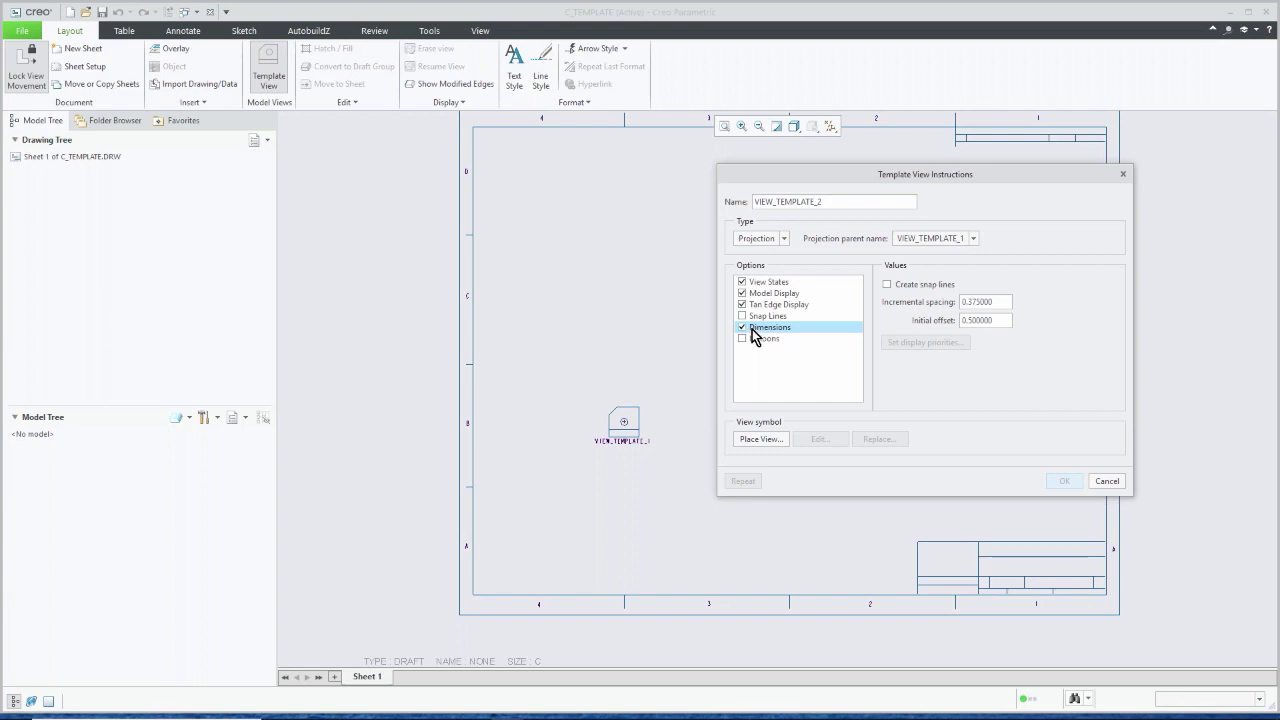
pyautogui.click(766, 439)
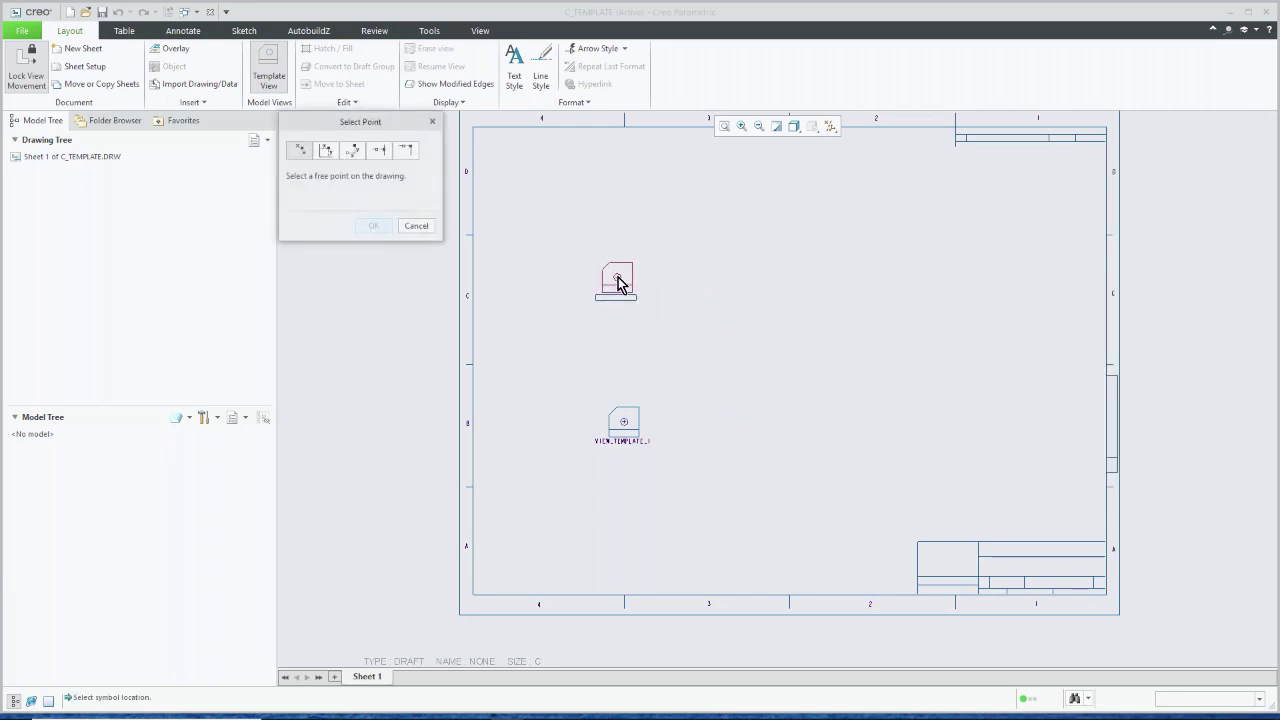
pyautogui.click(618, 260)
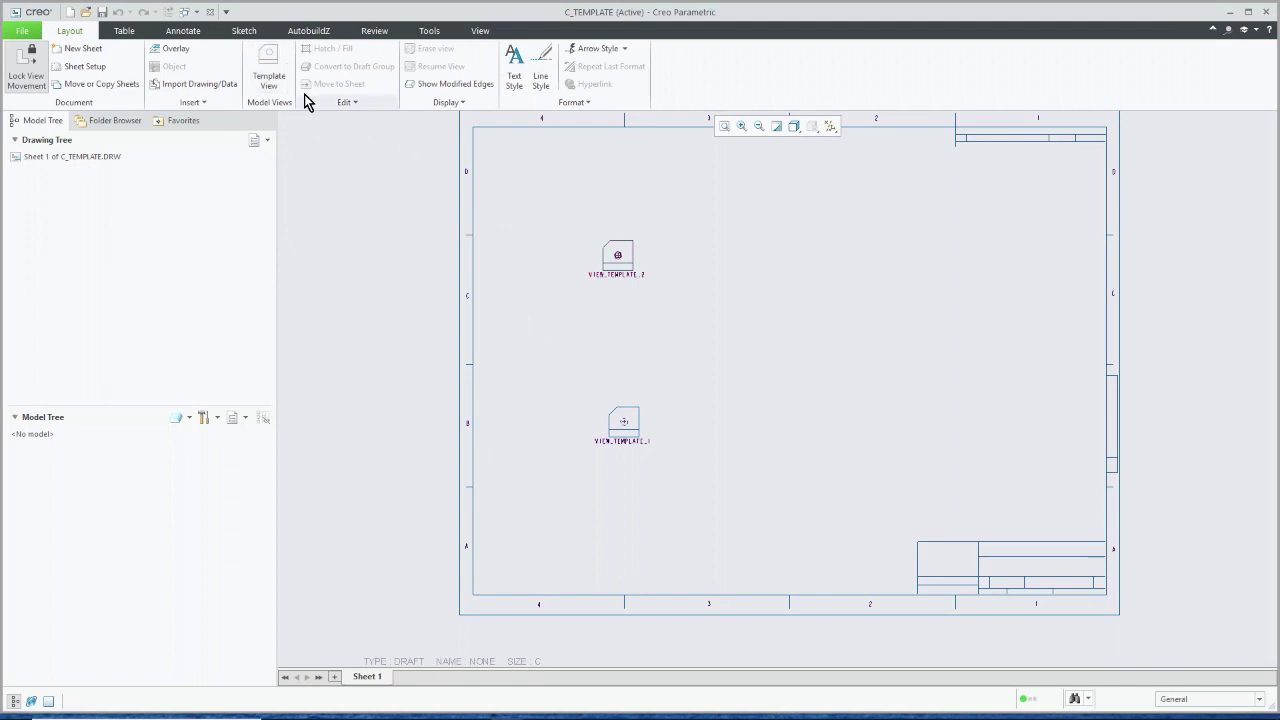
# Step: Start a new Projection template view and review its display style
pyautogui.click(268, 68)
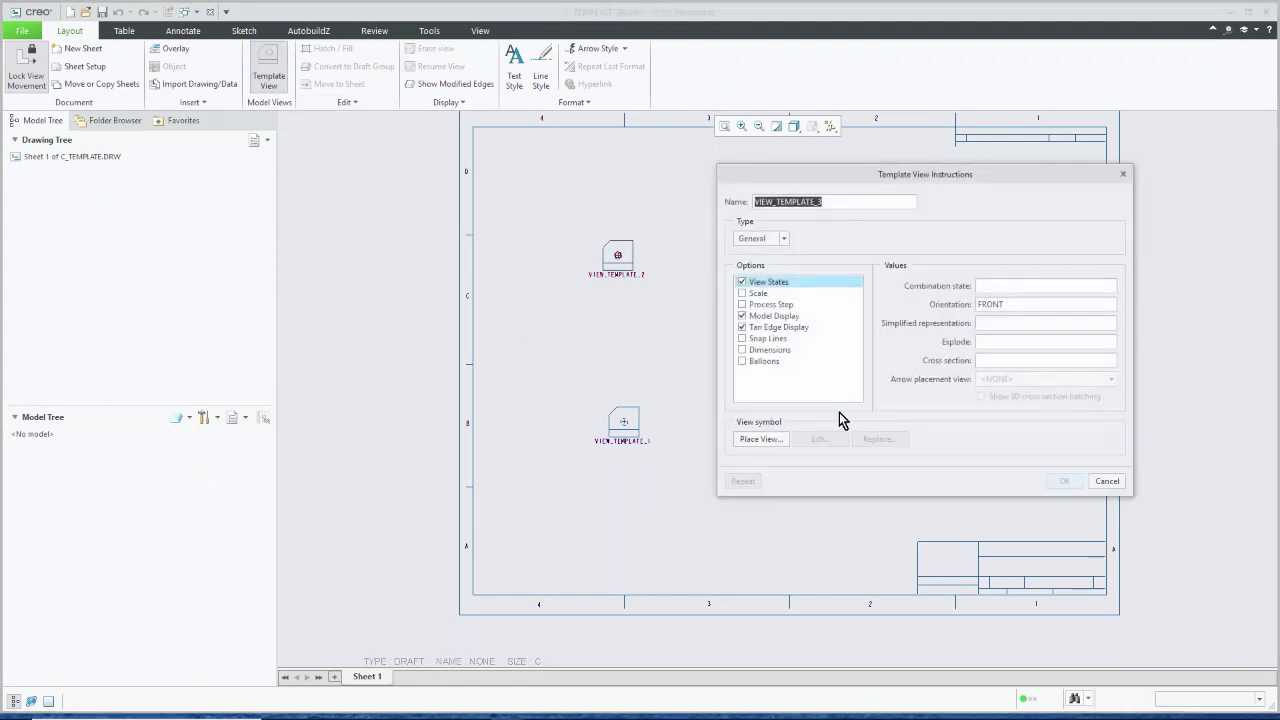
pyautogui.click(785, 239)
pyautogui.click(758, 264)
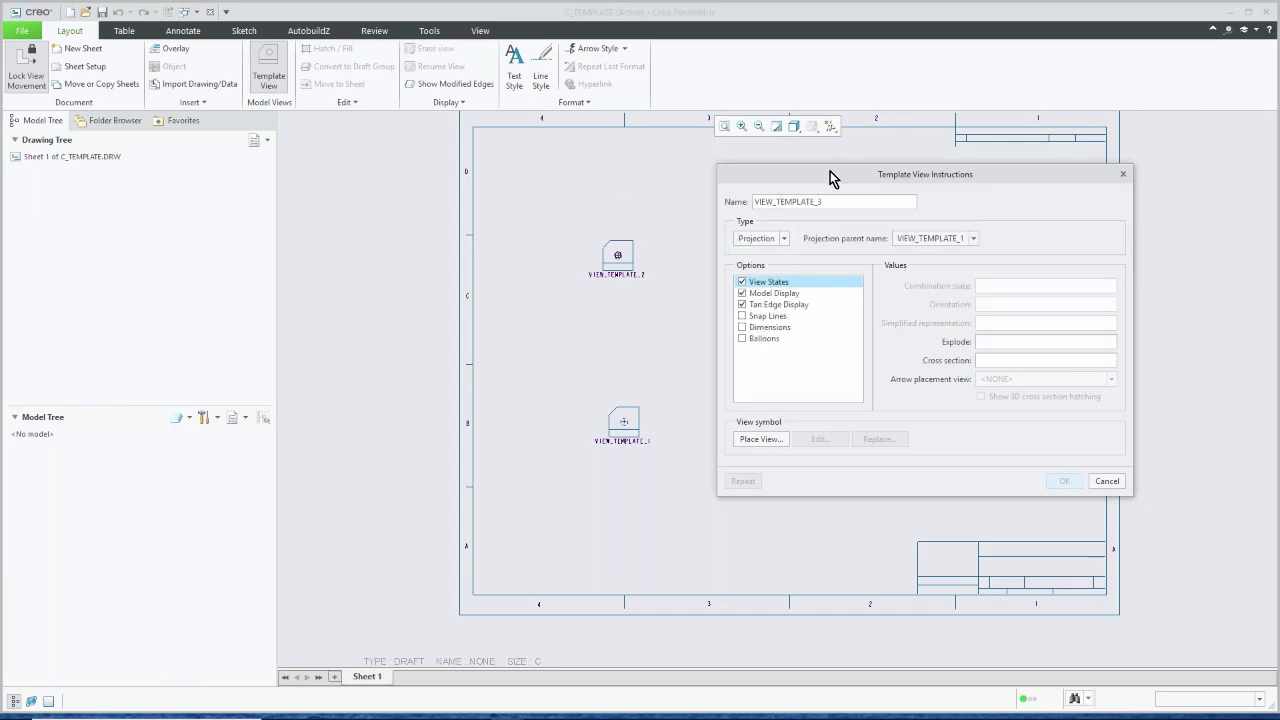
pyautogui.moveTo(831, 177); pyautogui.dragTo(433, 178)
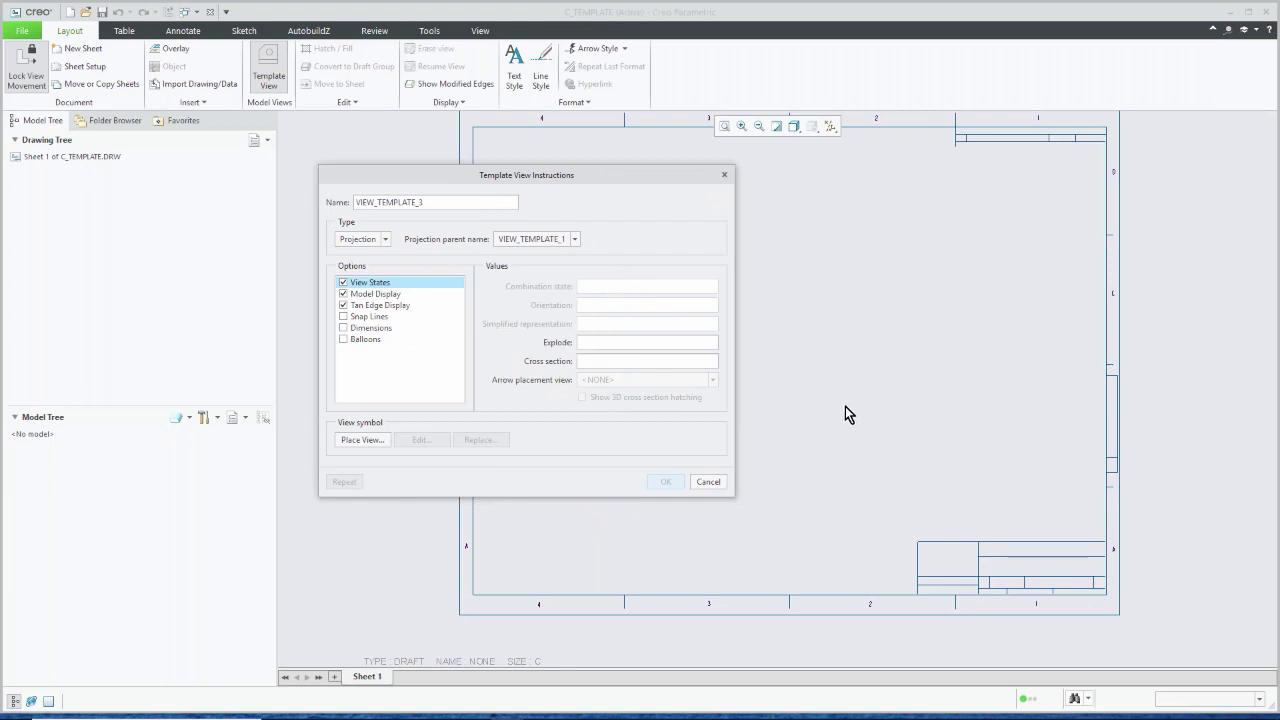
pyautogui.click(372, 294)
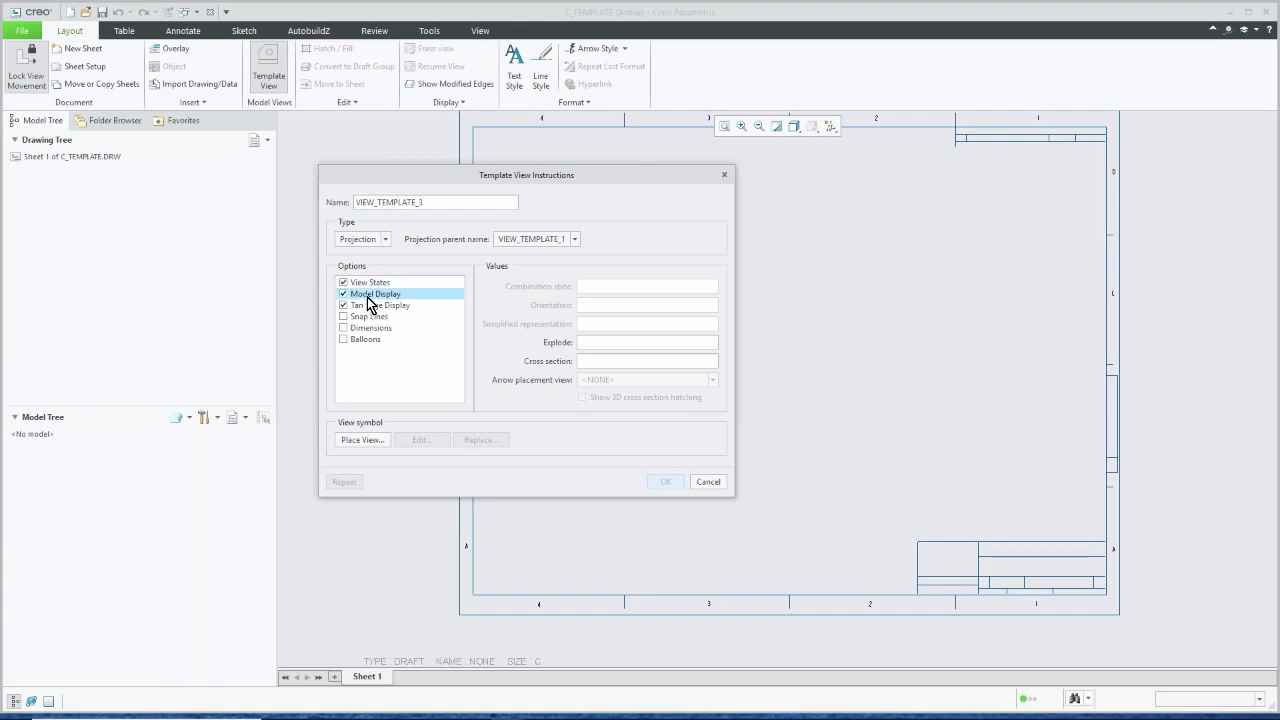
pyautogui.click(489, 311)
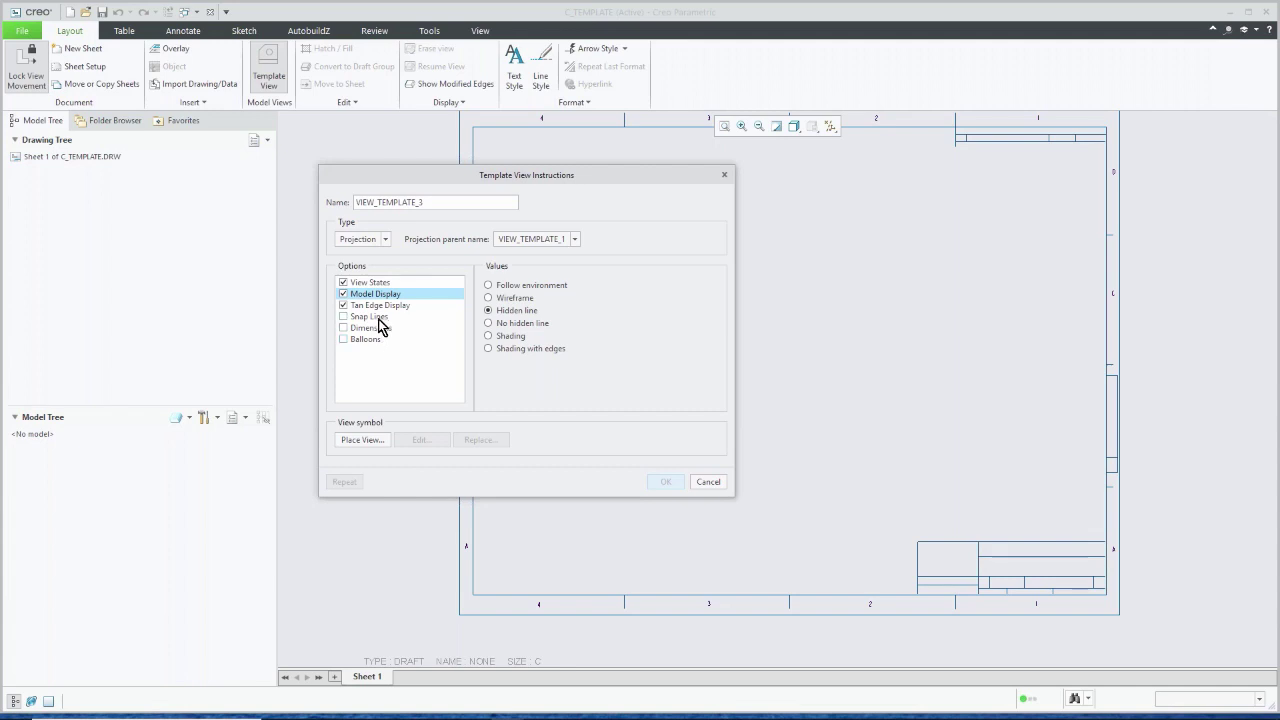
pyautogui.click(375, 284)
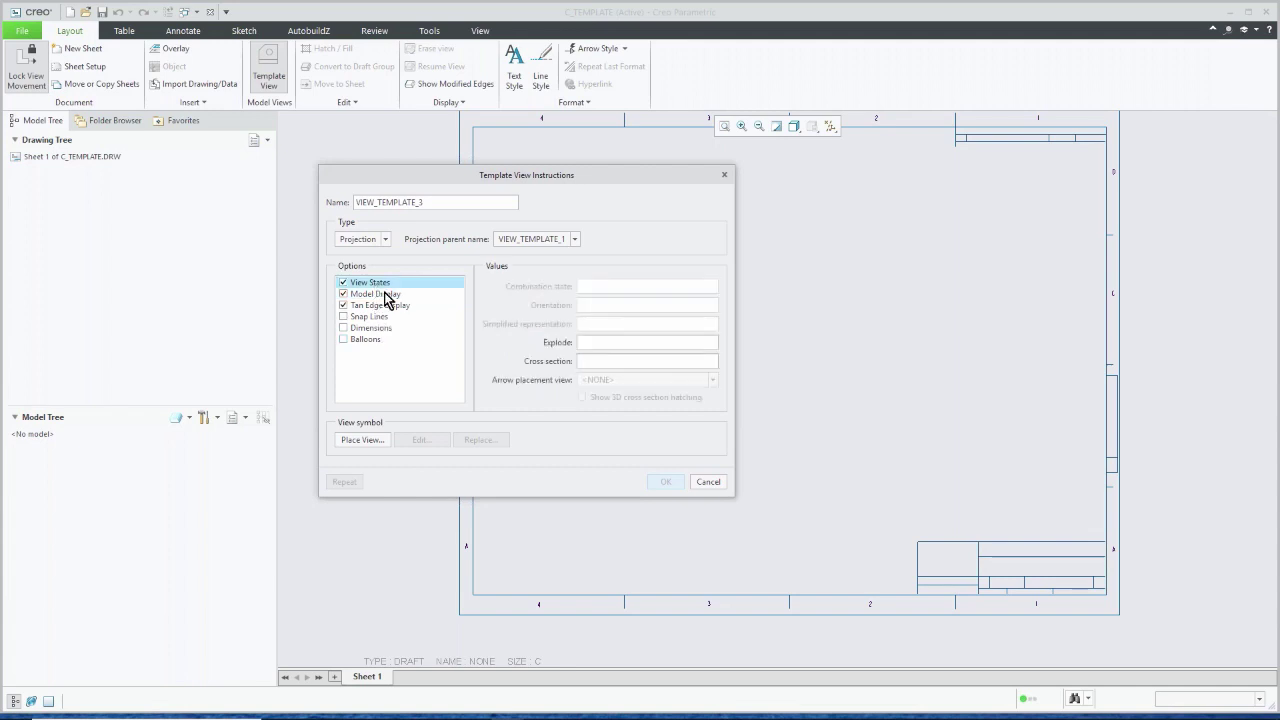
# Step: Set cross section A with 3D hatching and arrows shown on VIEW_TEMPLATE_2
pyautogui.click(586, 361)
pyautogui.write('a')
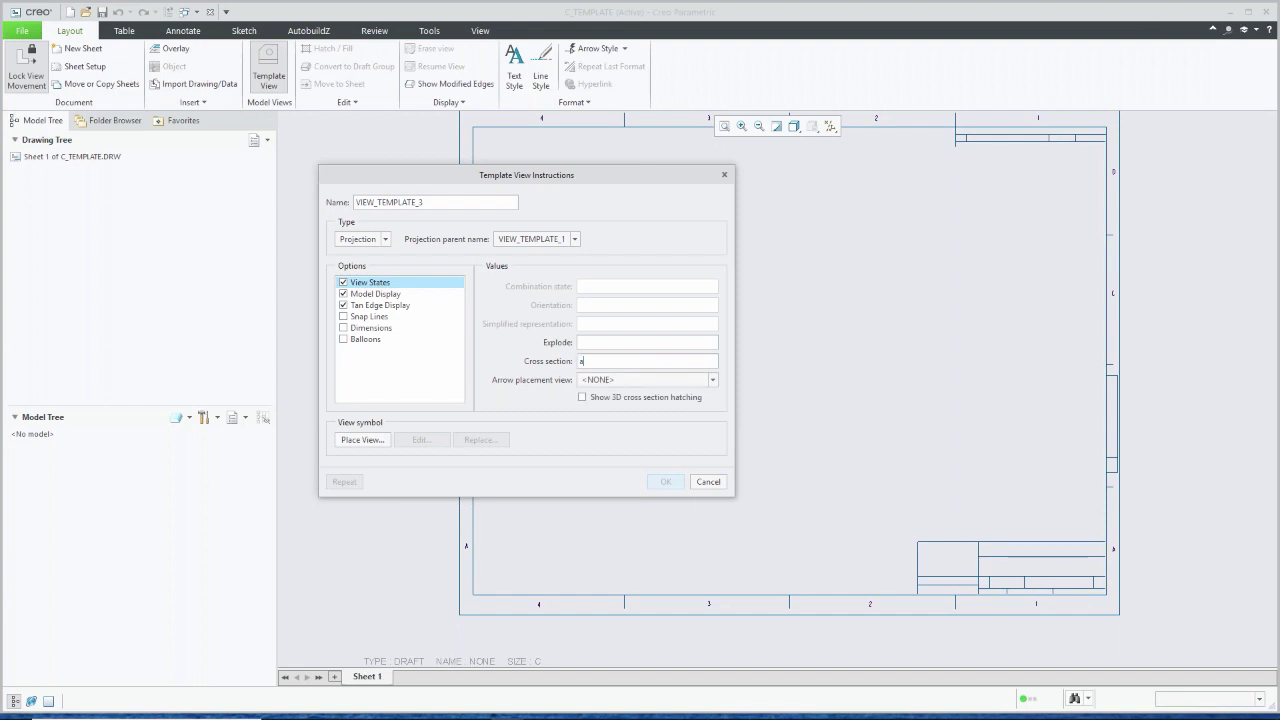
pyautogui.click(582, 398)
pyautogui.moveTo(628, 177); pyautogui.dragTo(1071, 209)
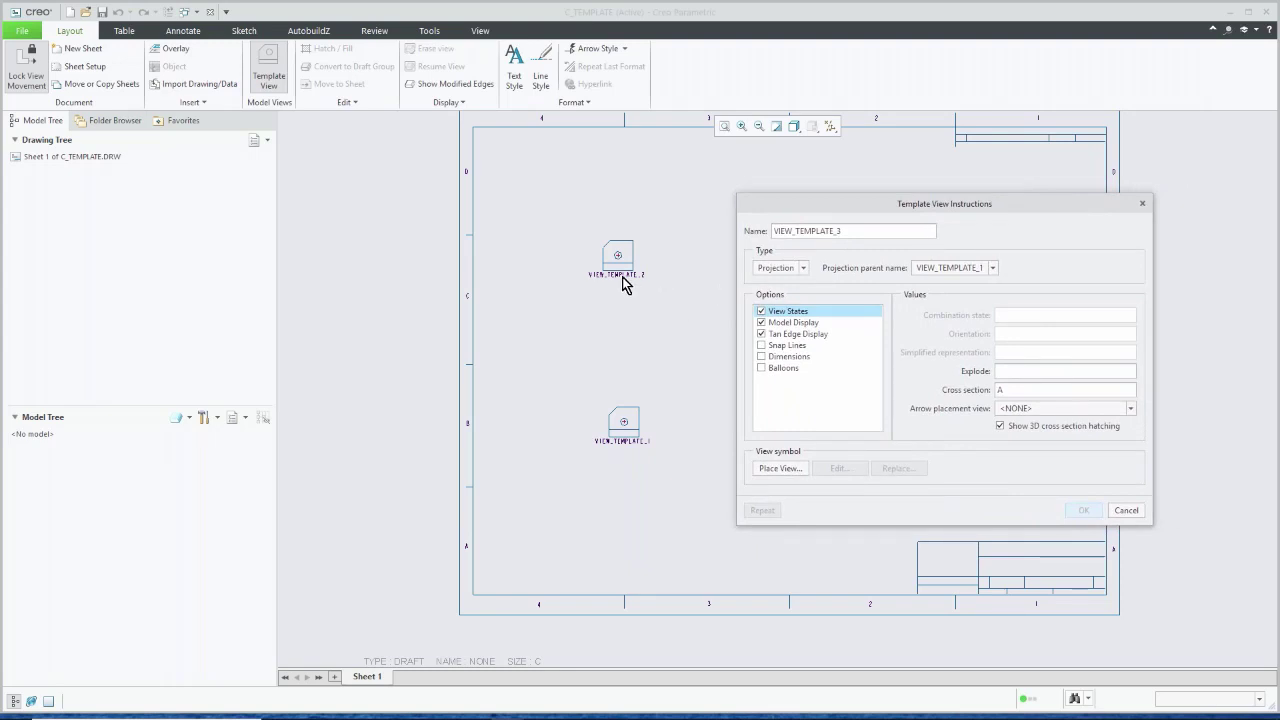
pyautogui.click(1129, 409)
pyautogui.click(1040, 446)
# Step: Place VIEW_TEMPLATE_3 to the right of VIEW_TEMPLATE_1
pyautogui.moveTo(884, 209); pyautogui.dragTo(563, 238)
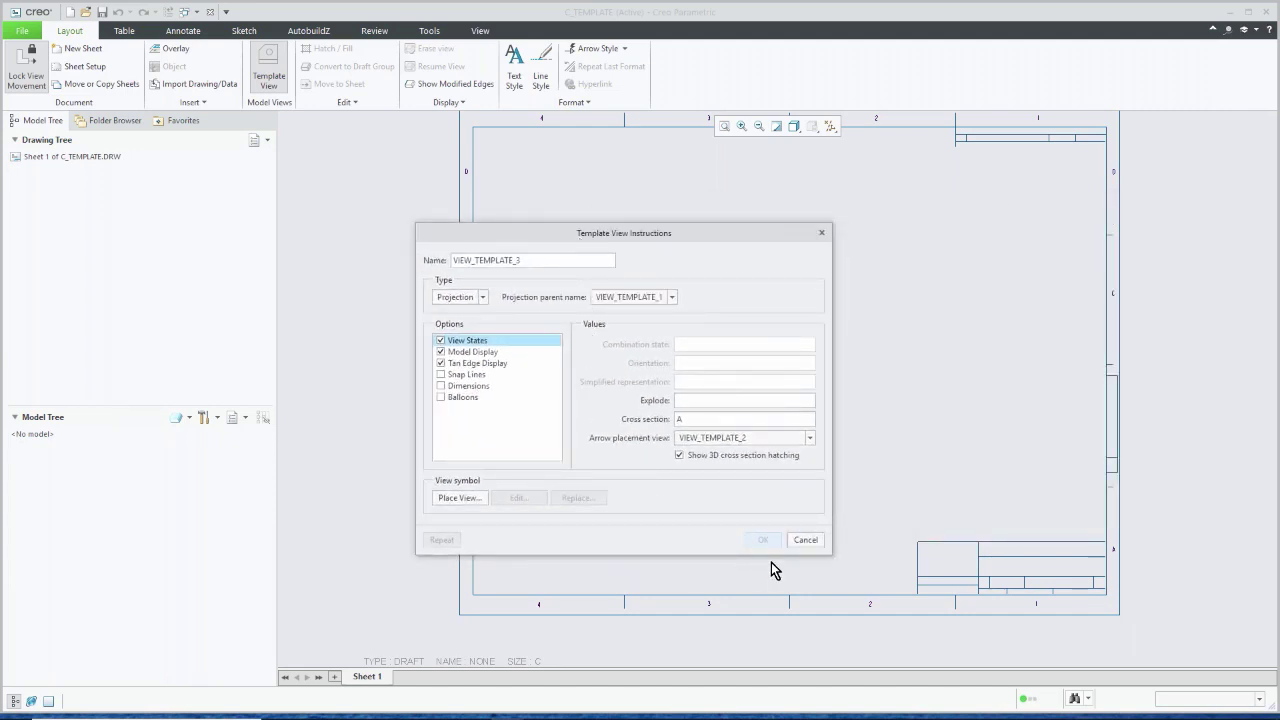
pyautogui.click(463, 498)
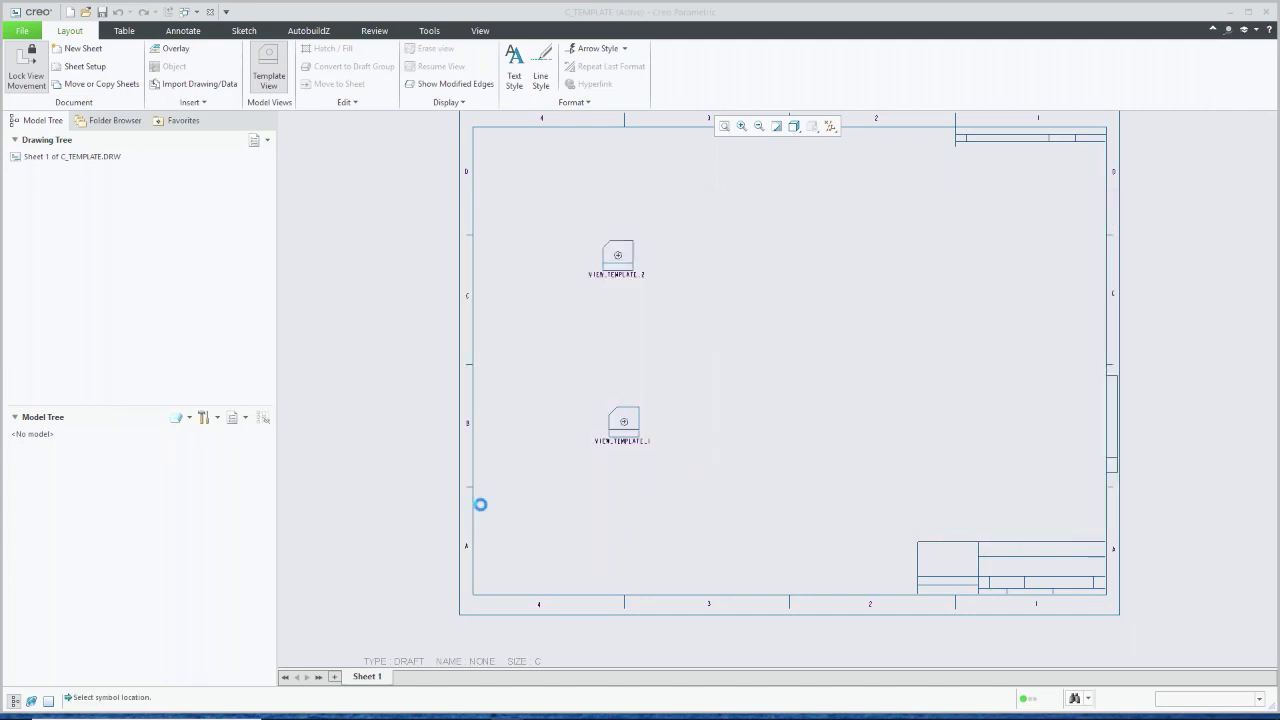
pyautogui.click(895, 433)
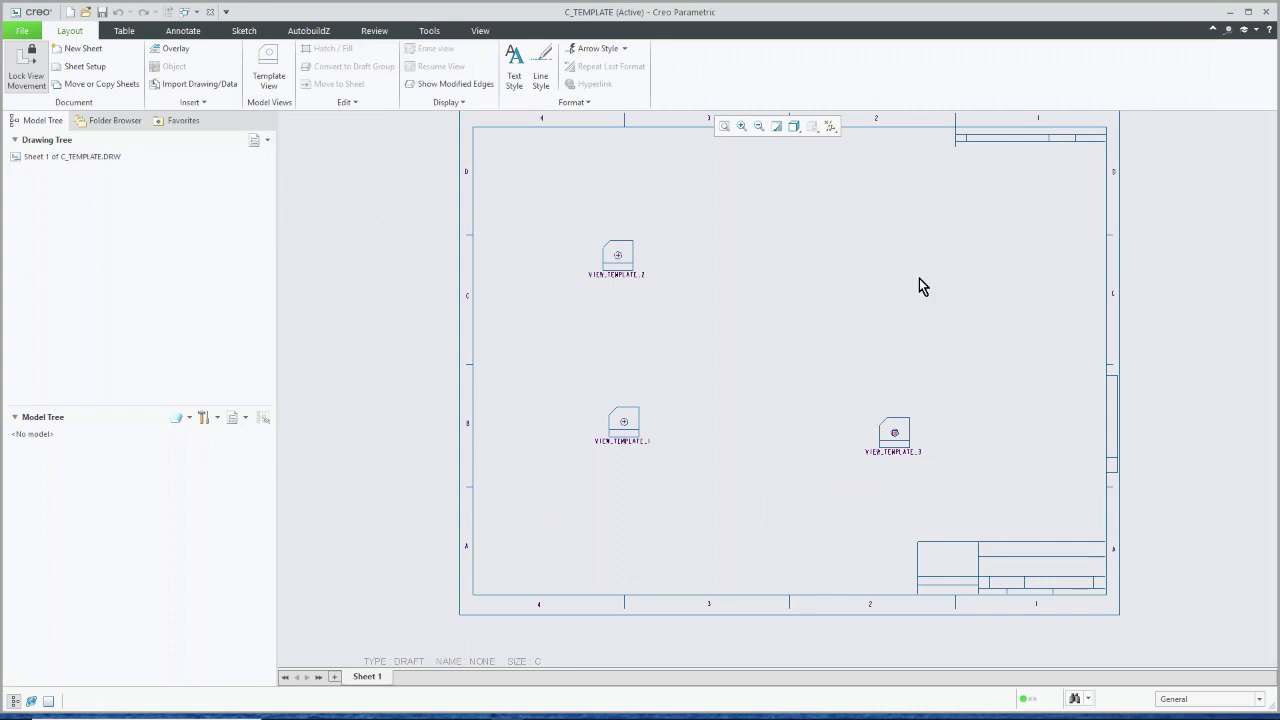
# Step: Add a General template view with simplified representation NO_…, placed at upper right, and confirm
pyautogui.click(268, 72)
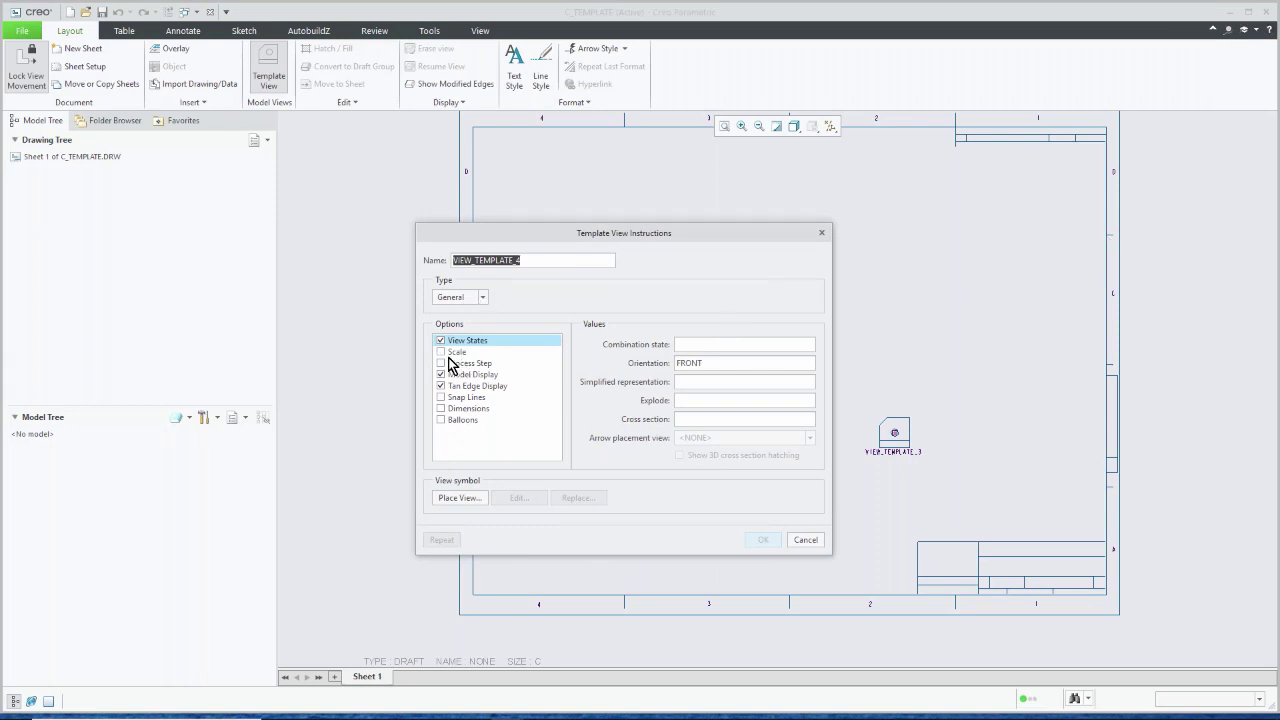
pyautogui.click(691, 383)
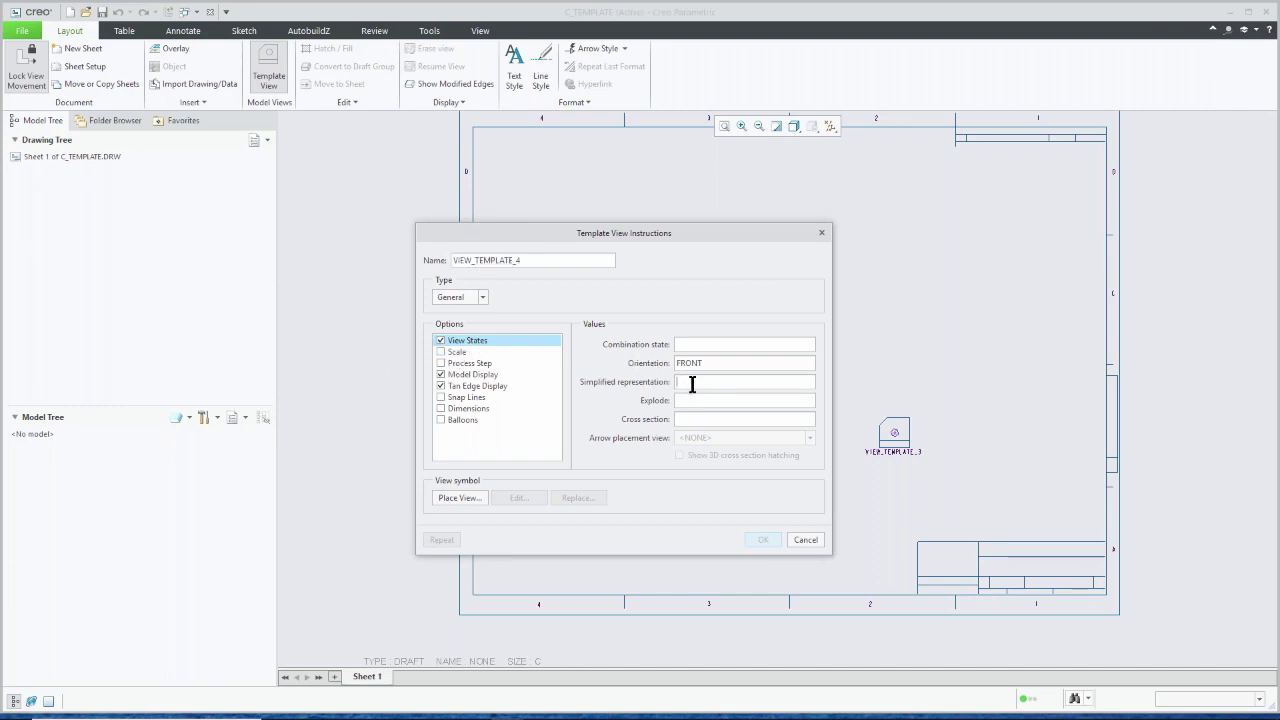
pyautogui.write('NO_HARDWARE')
pyautogui.click(467, 375)
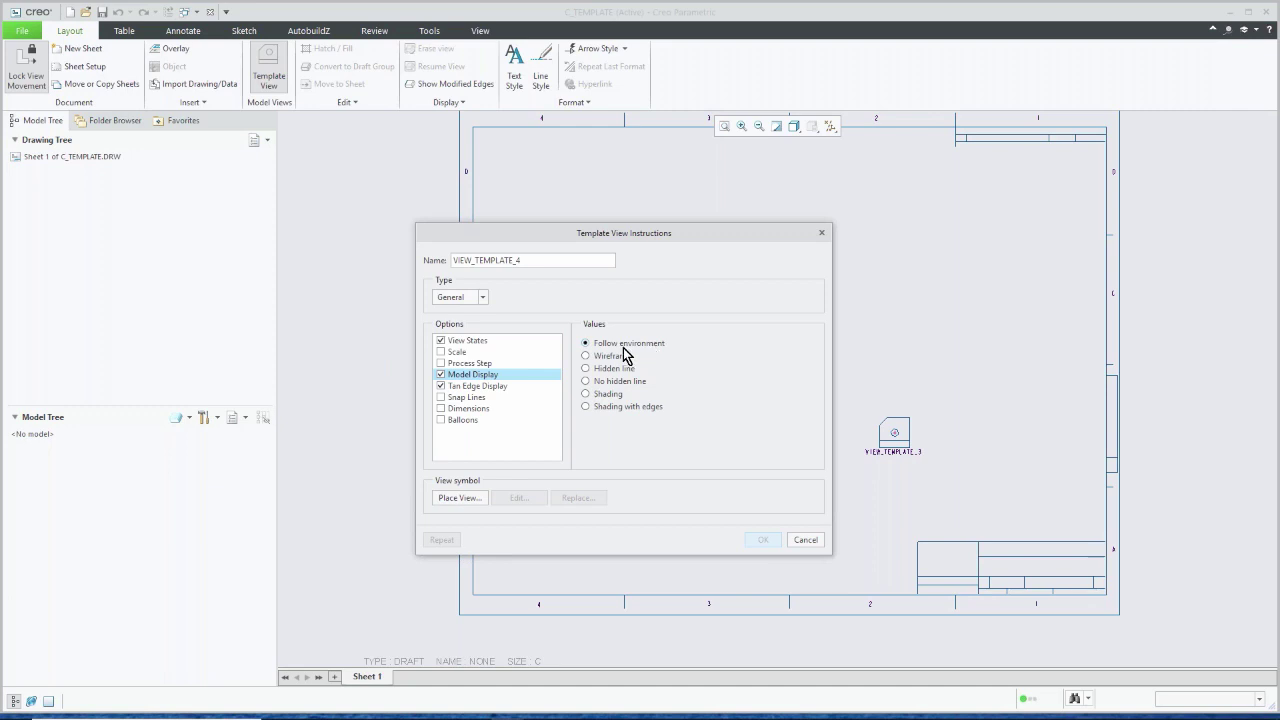
pyautogui.click(449, 500)
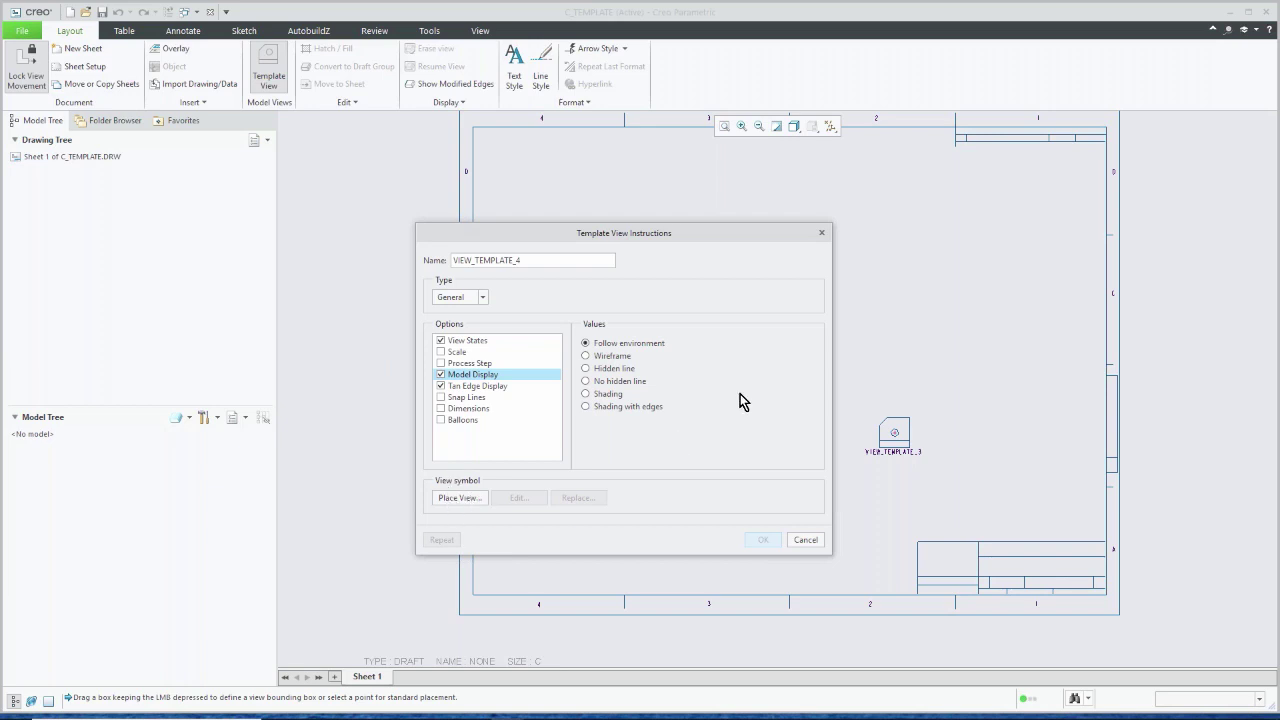
pyautogui.moveTo(730, 240); pyautogui.dragTo(639, 253)
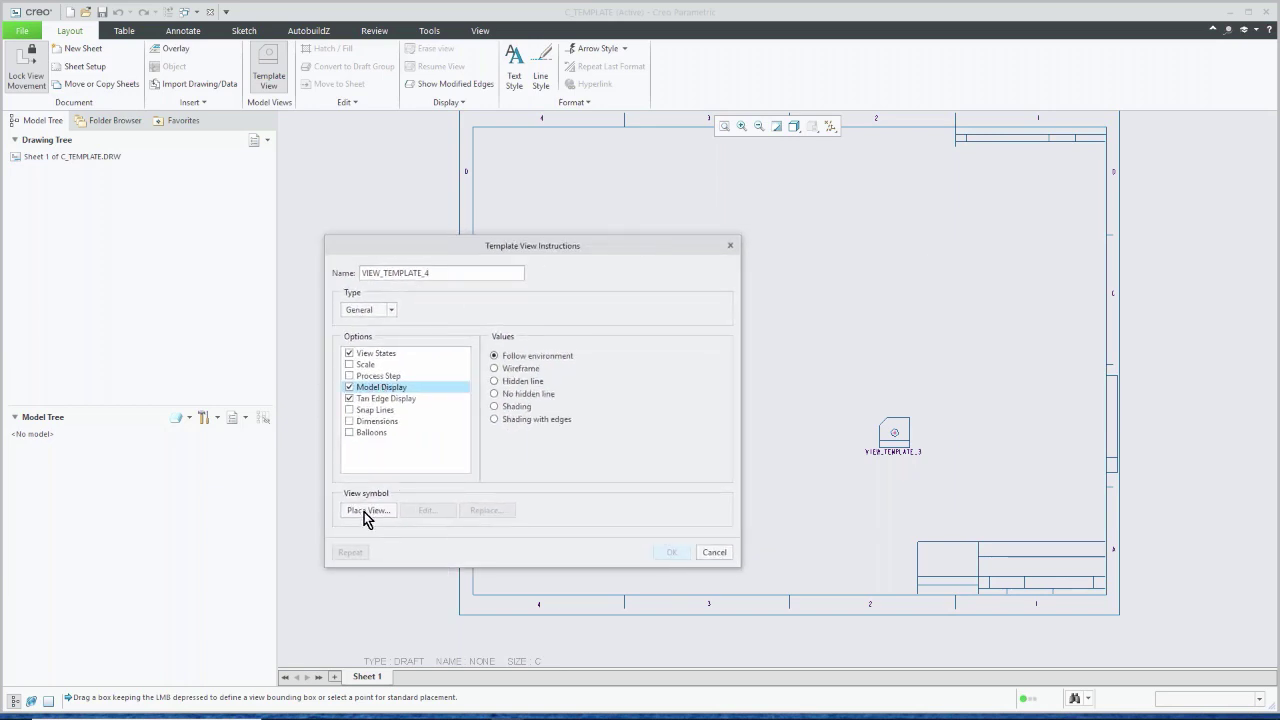
pyautogui.click(899, 263)
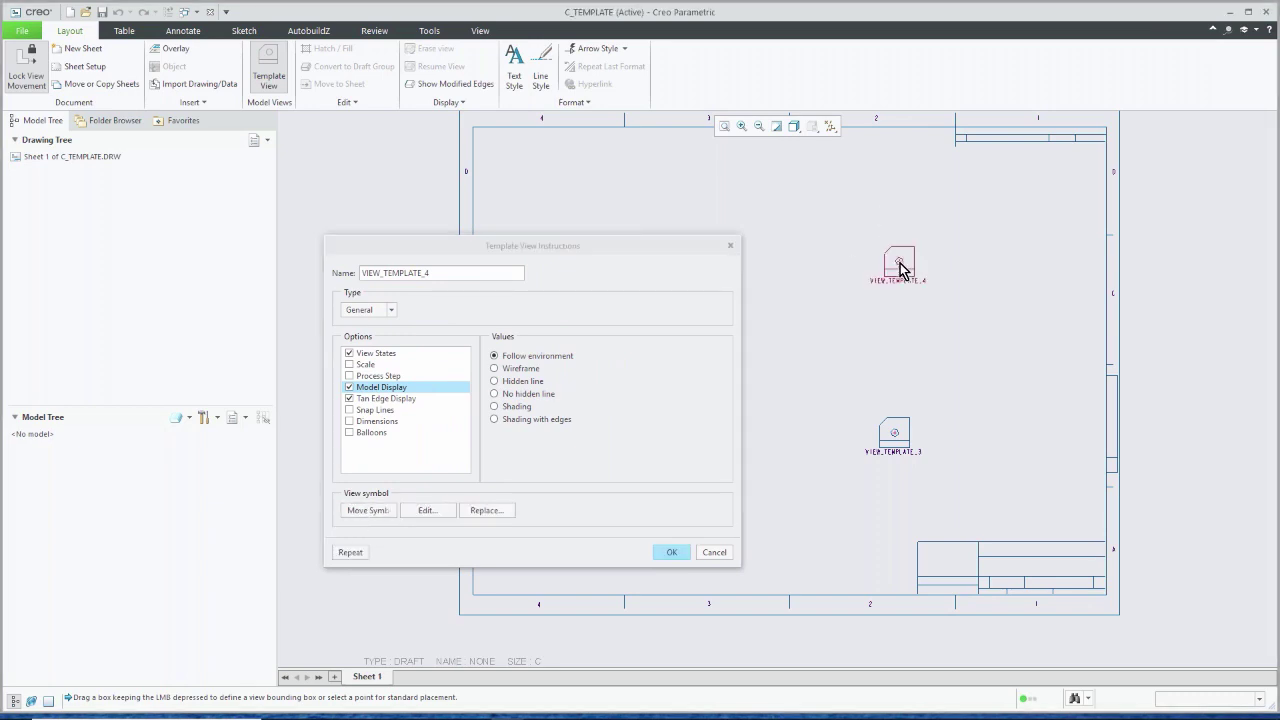
pyautogui.click(673, 553)
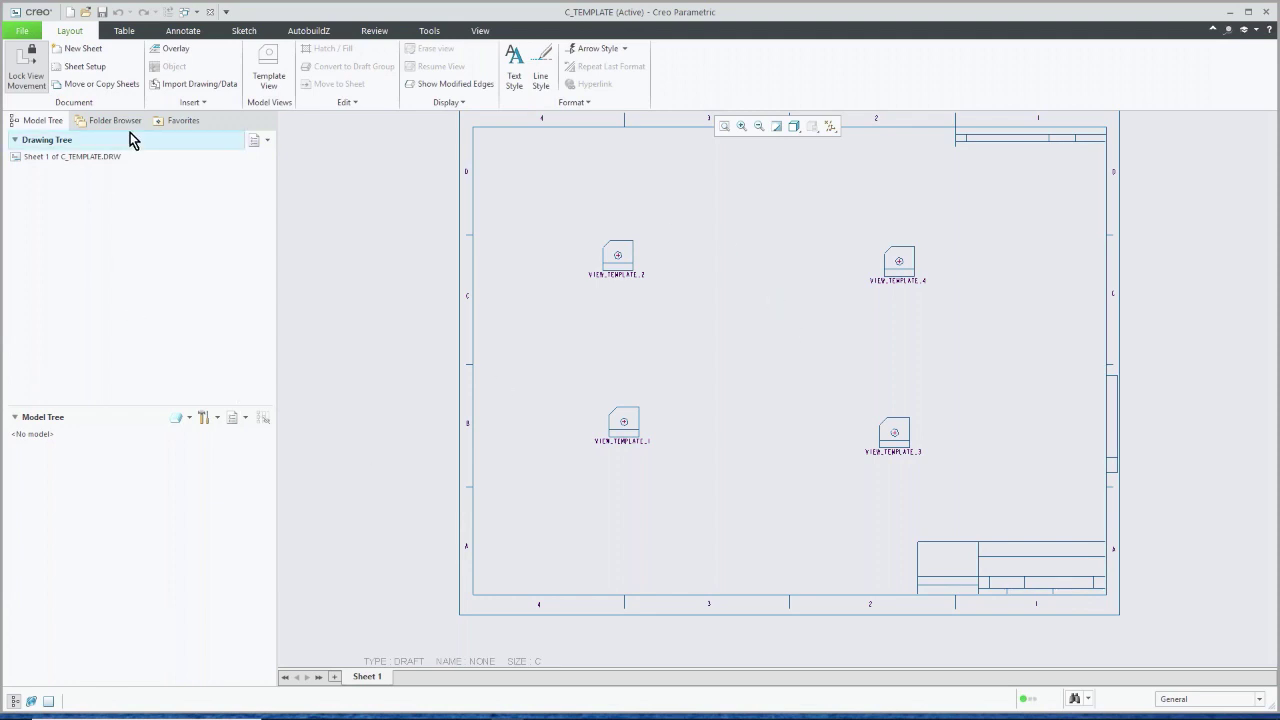
# Step: Add Sheet 2 and place an ISO-oriented template view with balloons near its centre
pyautogui.click(91, 48)
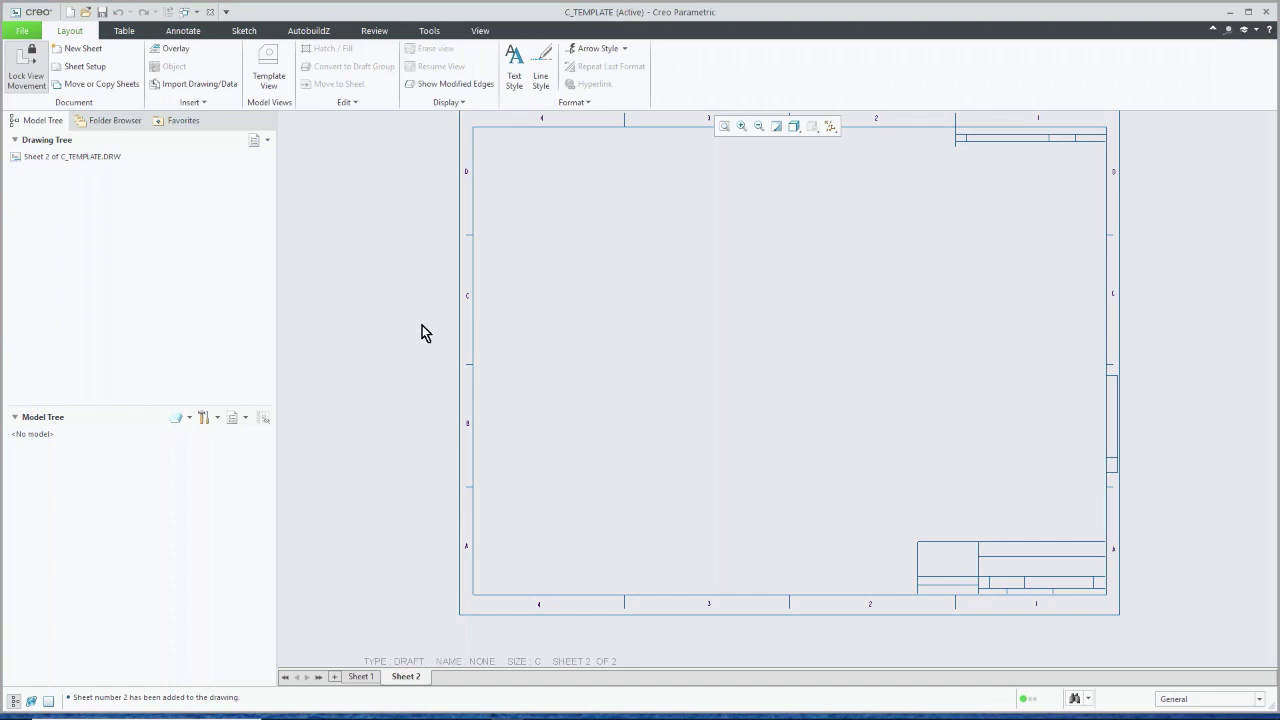
pyautogui.click(268, 70)
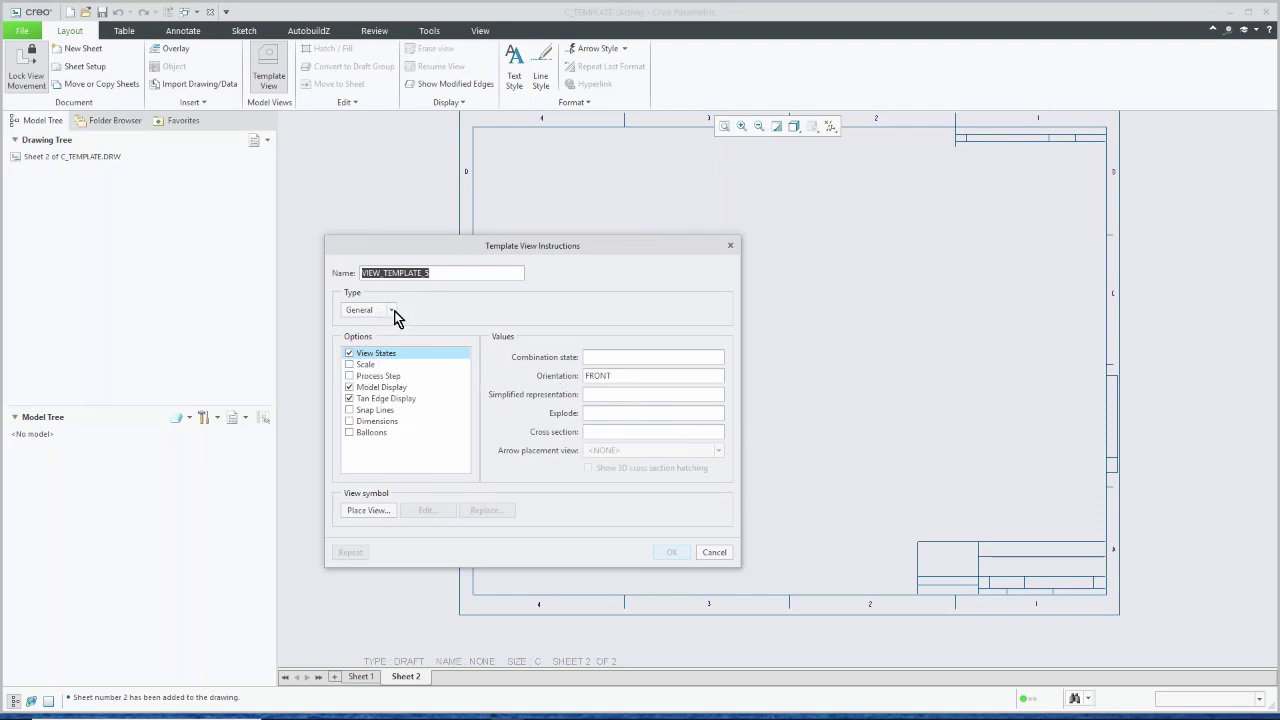
pyautogui.click(623, 375)
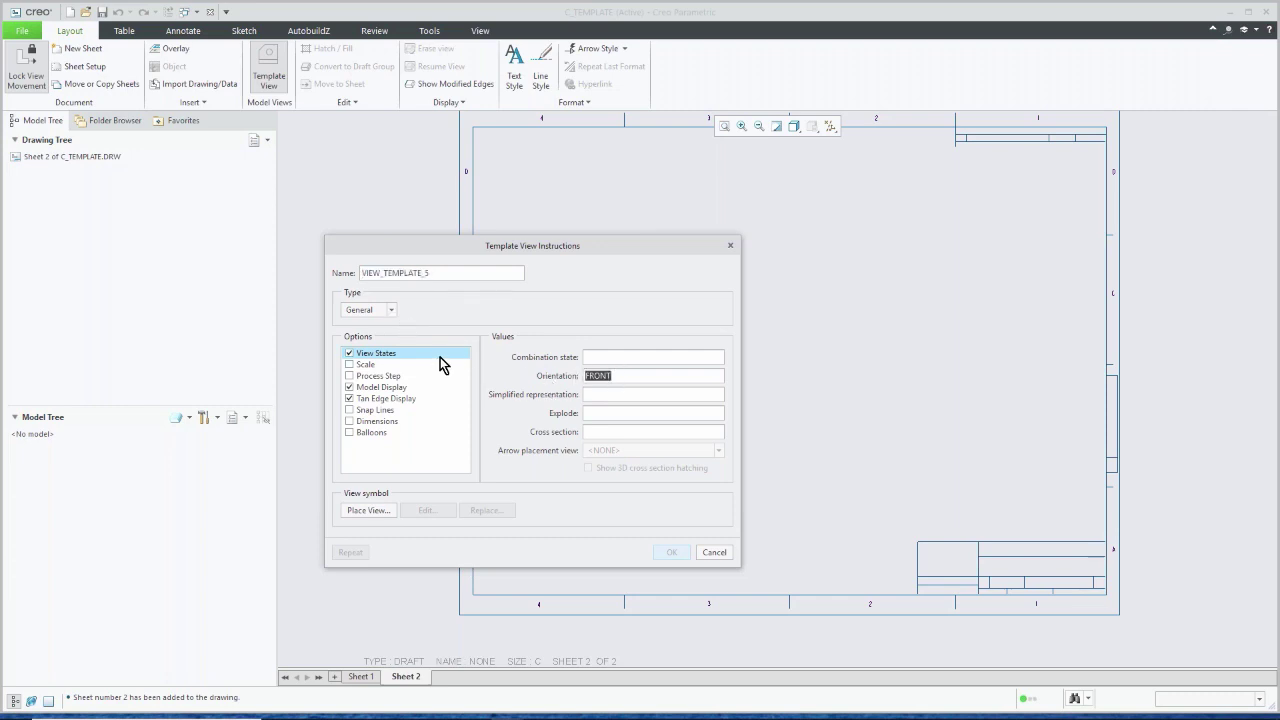
pyautogui.write('ISO')
pyautogui.write('EXP')
pyautogui.click(350, 432)
pyautogui.click(368, 510)
pyautogui.click(777, 379)
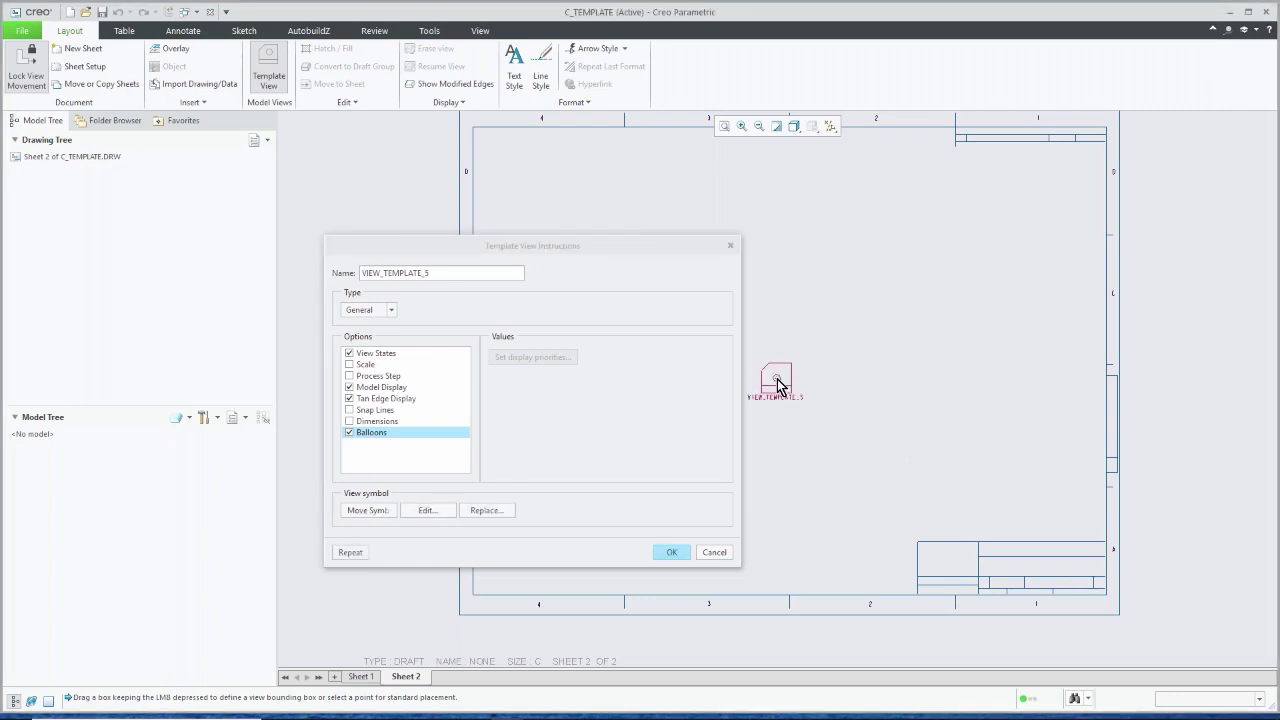
# Step: Give VIEW_TEMPLATE_5 a fixed scale of 1.000000 and confirm
pyautogui.click(350, 365)
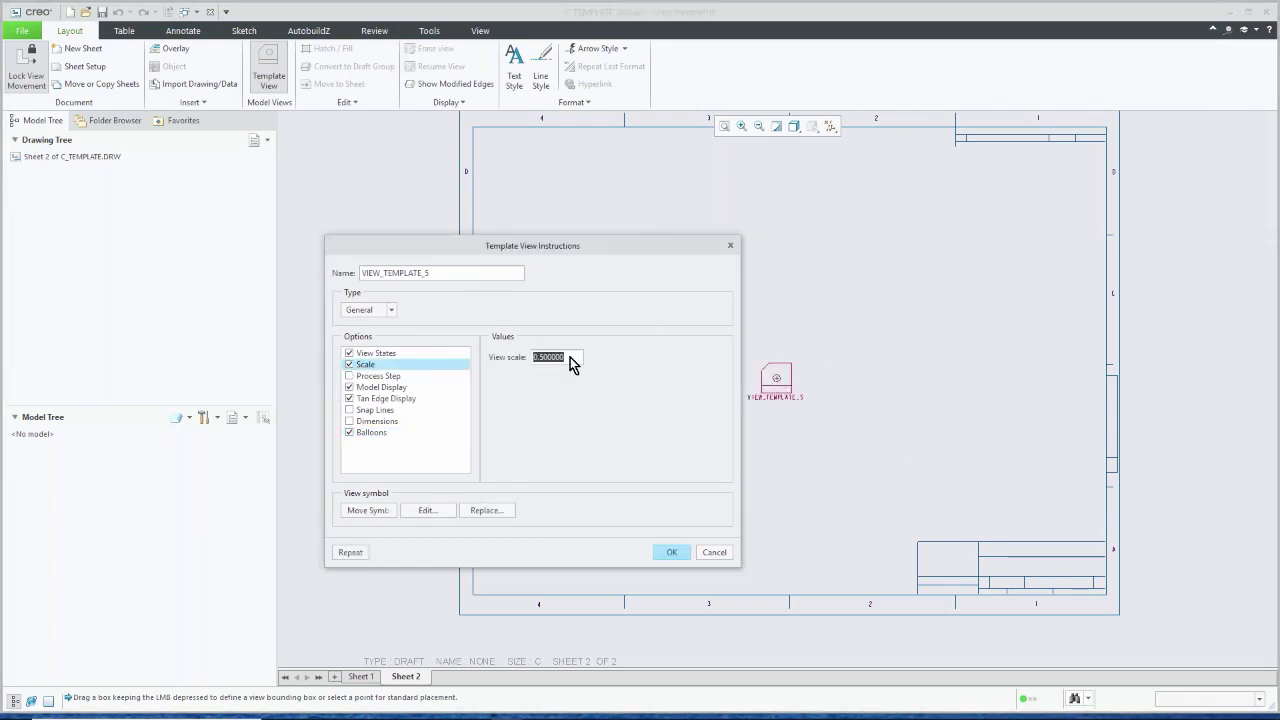
pyautogui.write('1.000000')
pyautogui.click(672, 552)
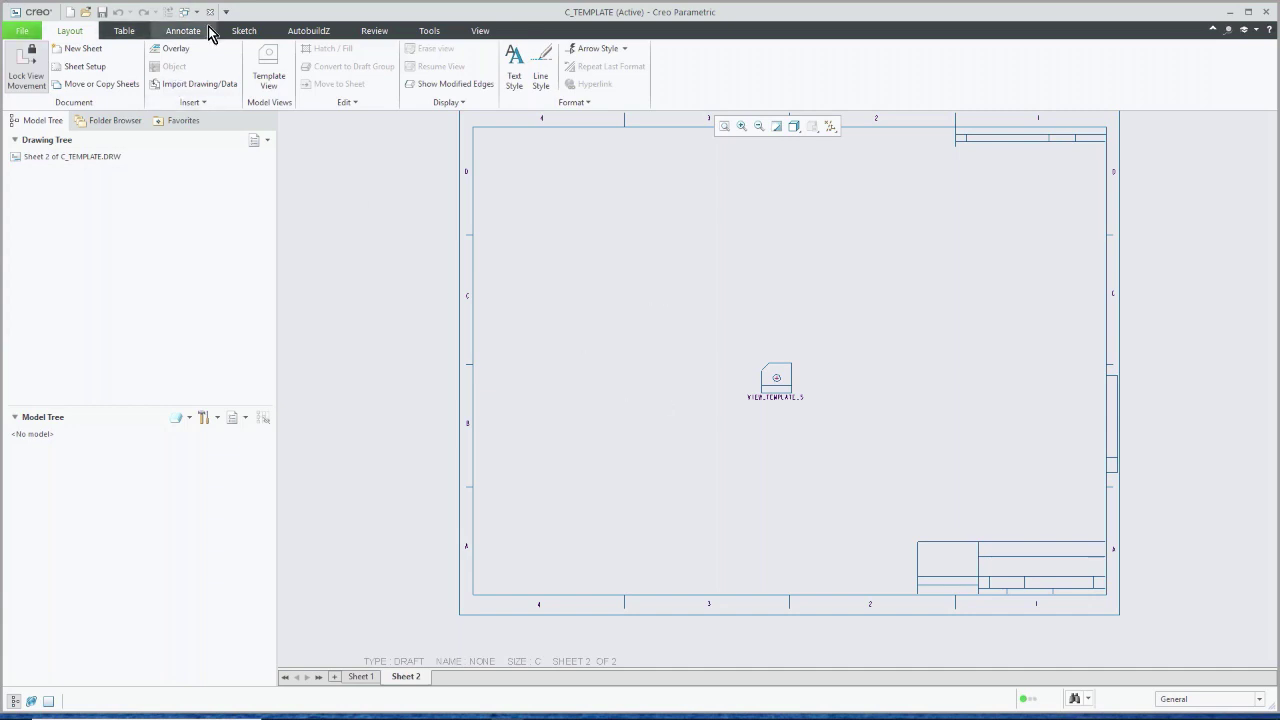
# Step: Insert the 'bom description down' quick table near Sheet 2's top-left
pyautogui.click(135, 31)
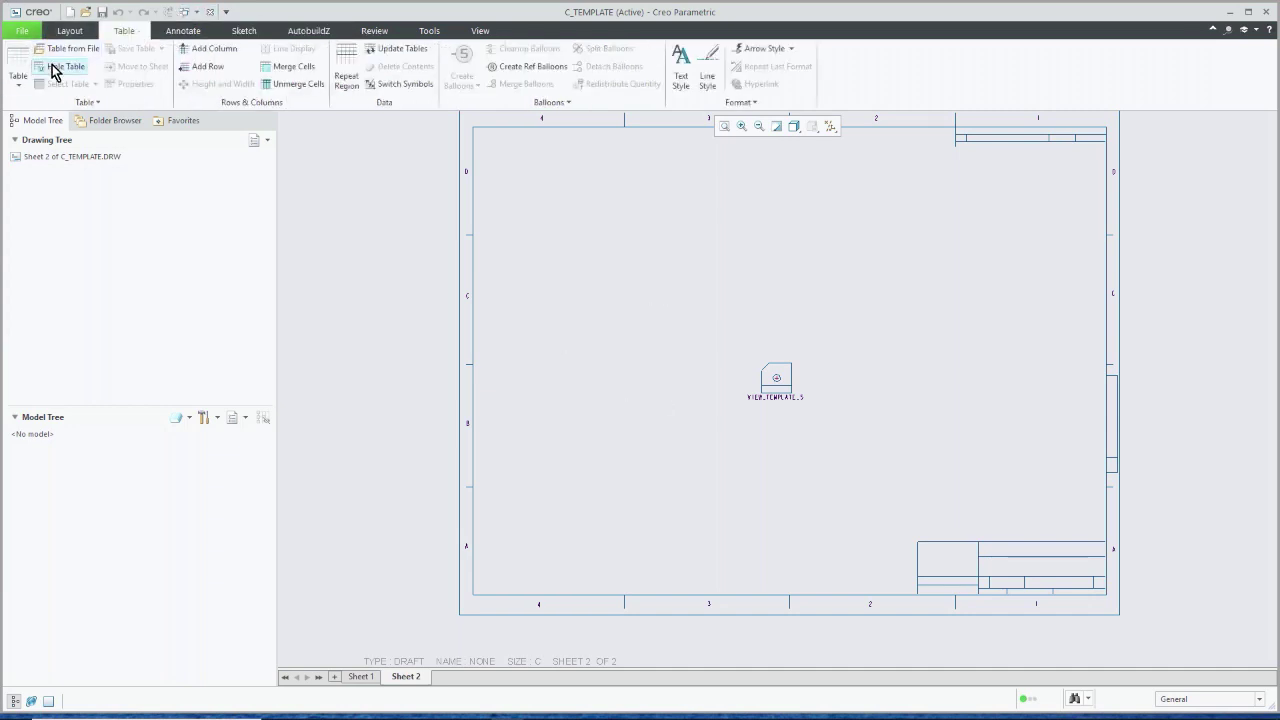
pyautogui.click(20, 84)
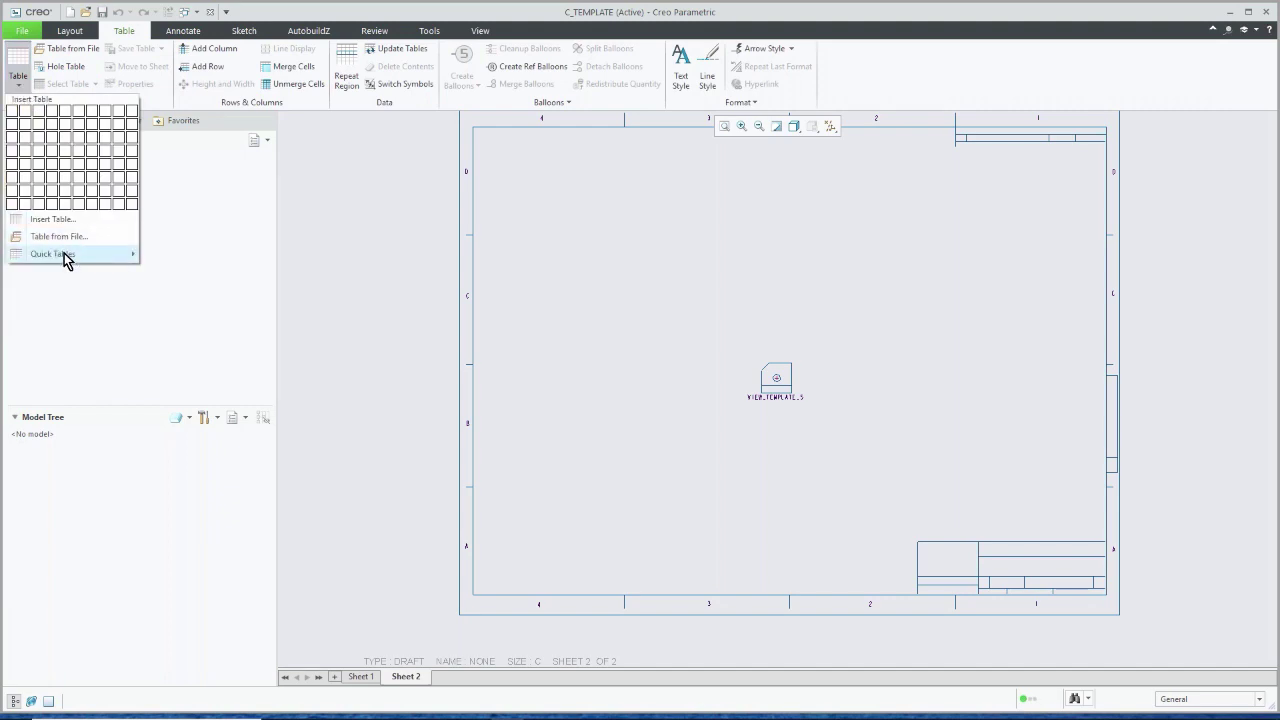
pyautogui.moveTo(63, 255)
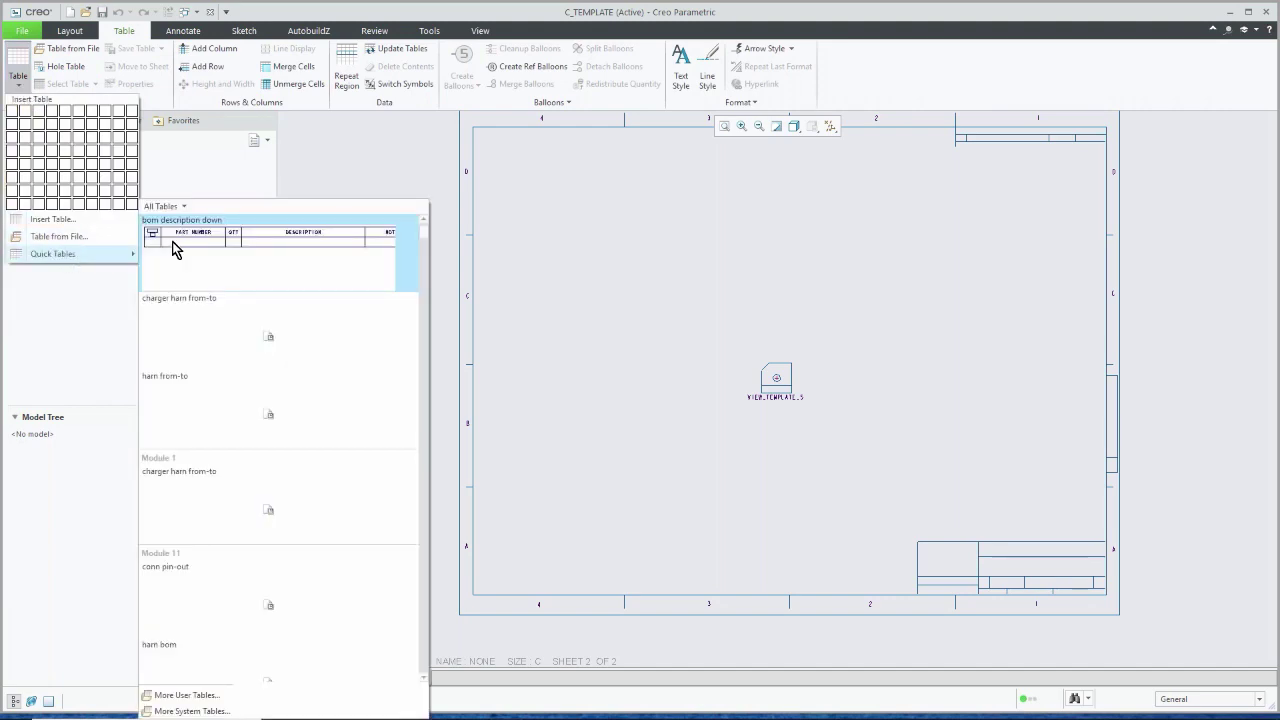
pyautogui.click(357, 248)
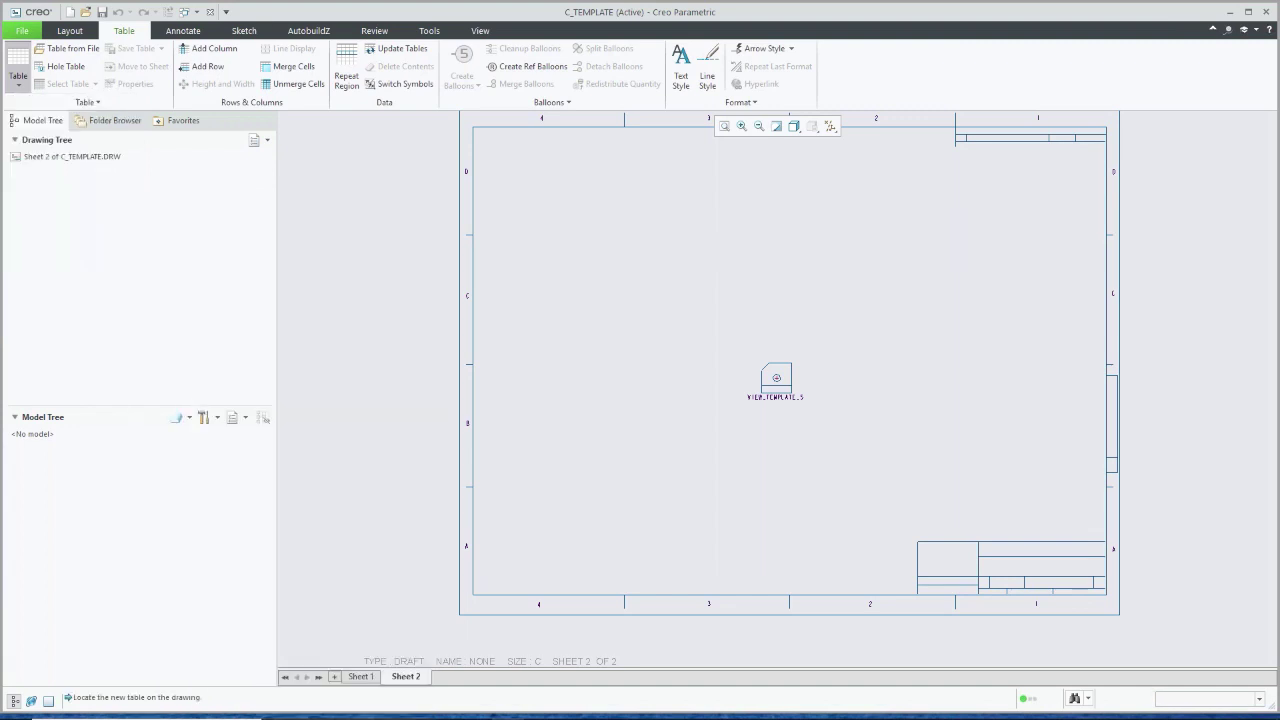
pyautogui.click(497, 155)
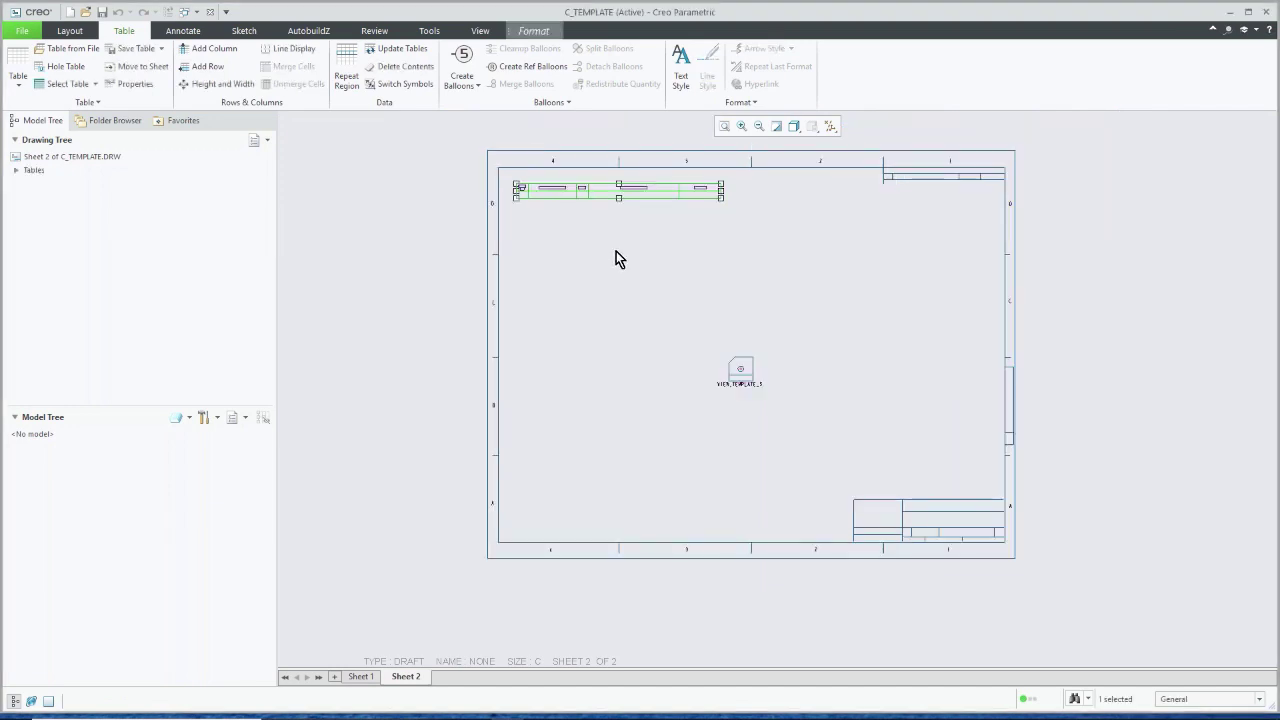
pyautogui.scroll(2, 616, 172)
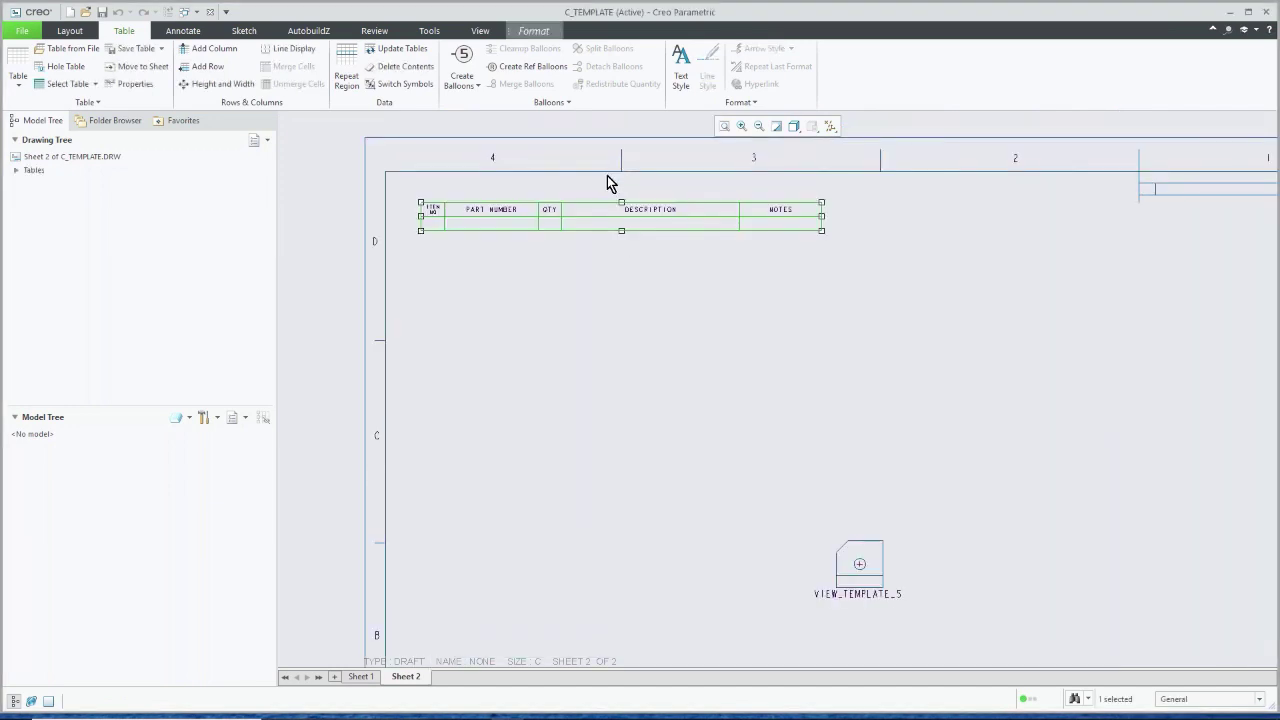
# Step: Widen the PART NUMBER column from 12.3 to 20 characters
pyautogui.click(473, 213)
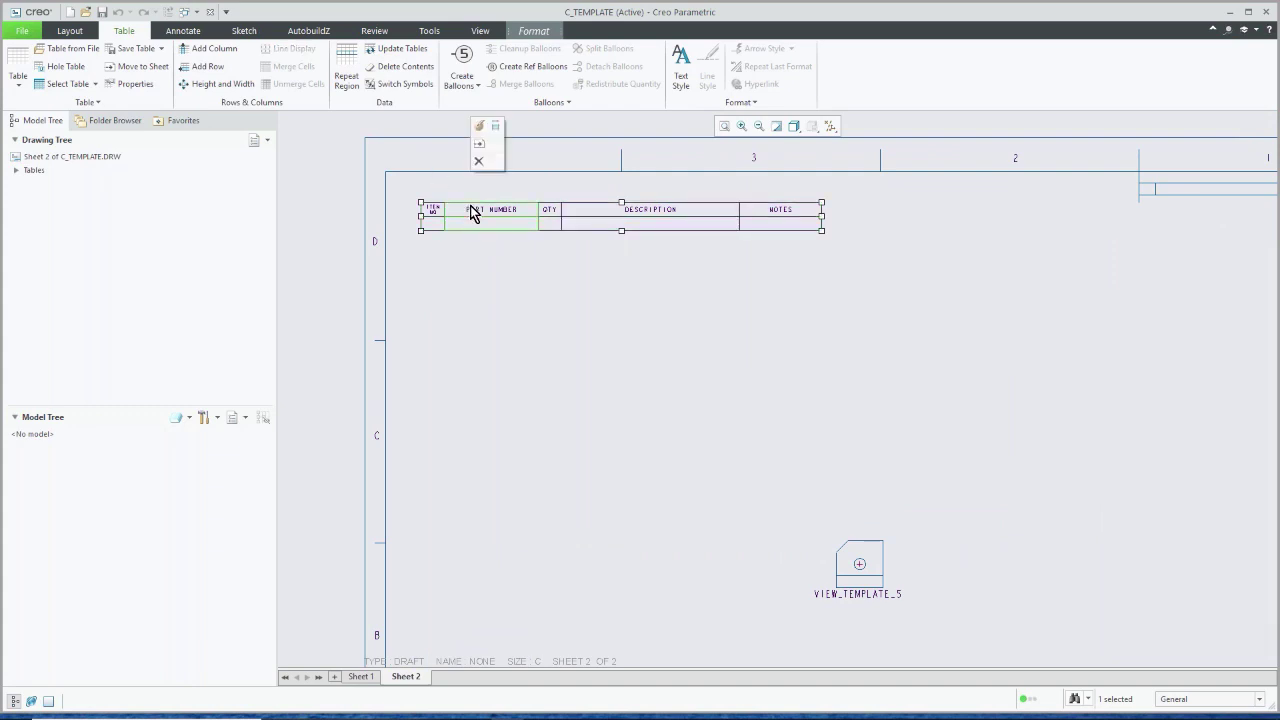
pyautogui.click(497, 130)
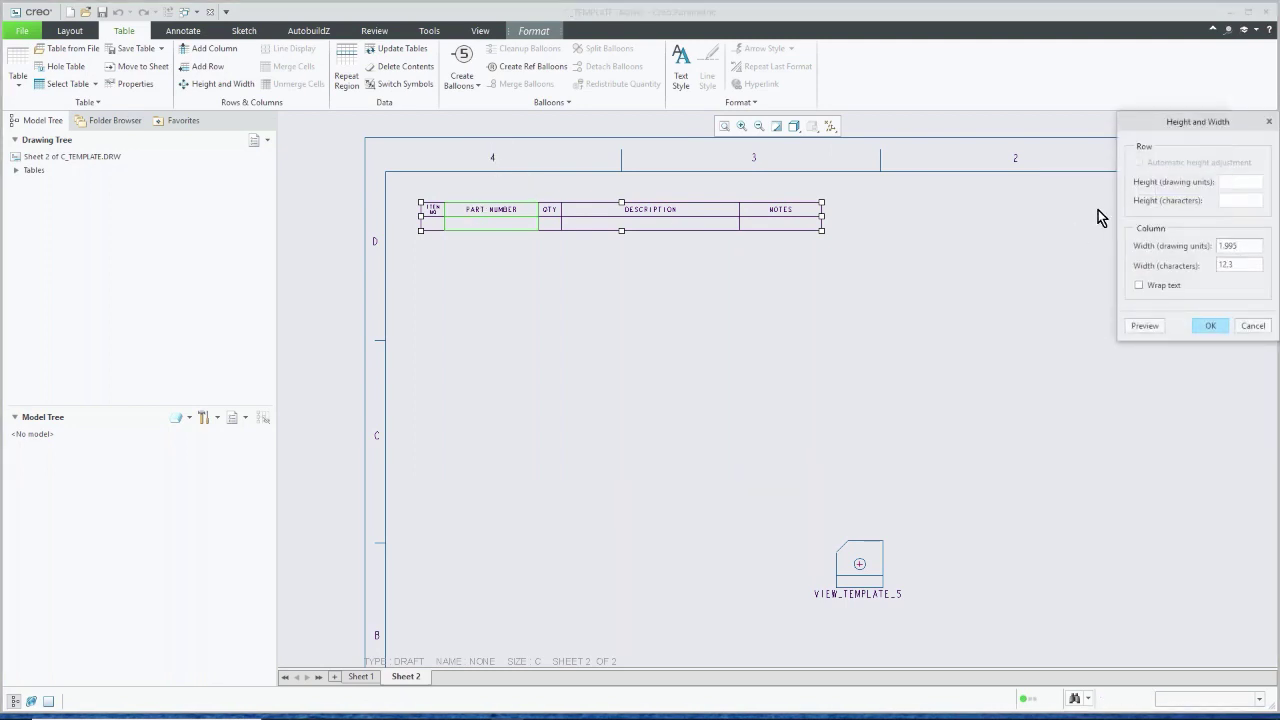
pyautogui.moveTo(1166, 120); pyautogui.dragTo(879, 179)
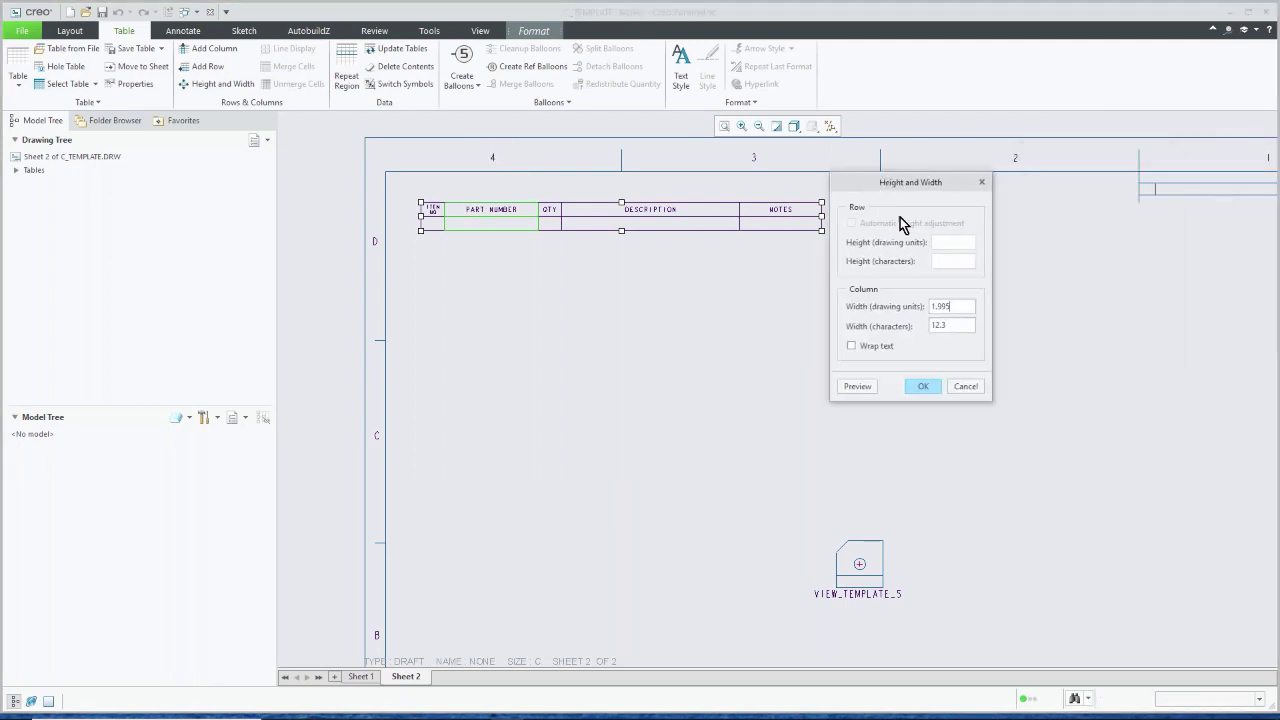
pyautogui.click(957, 325)
pyautogui.moveTo(957, 325); pyautogui.dragTo(869, 323)
pyautogui.write('20')
pyautogui.click(922, 386)
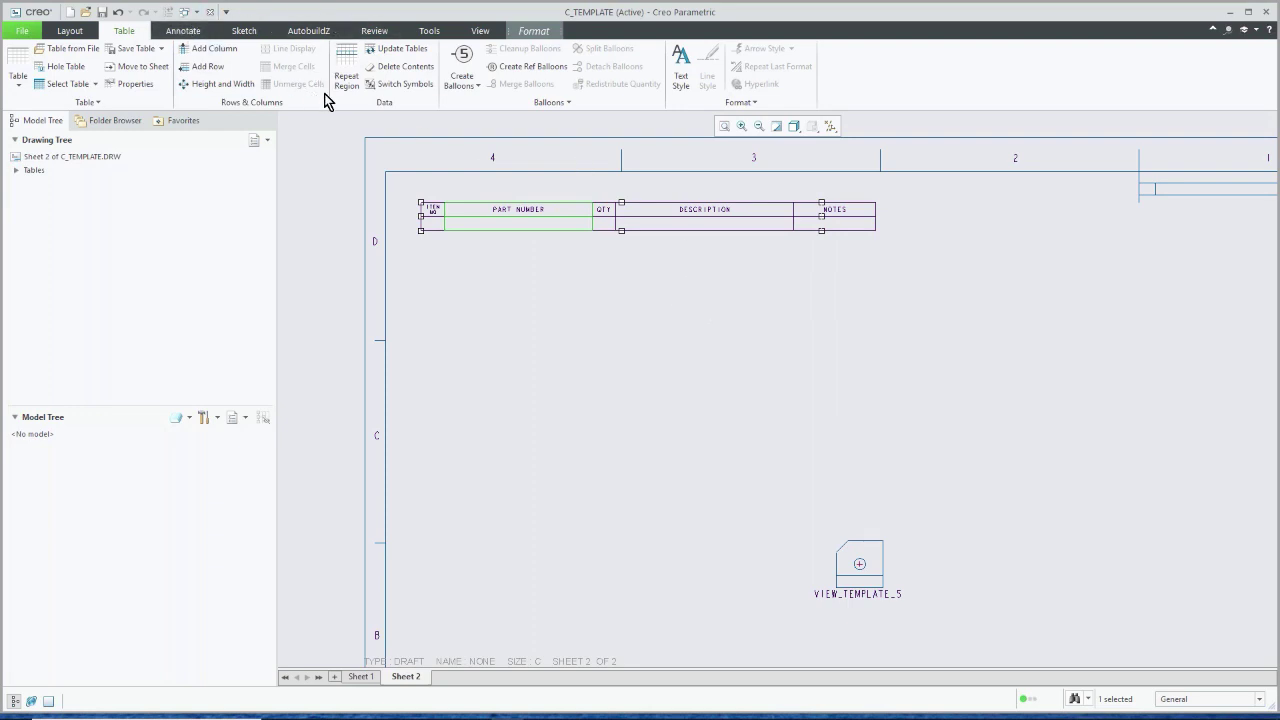
# Step: Change the BOM DESCRIPTION cell's report symbol to the user-defined asm.mbr.DESCRIPTION parameter
pyautogui.click(372, 85)
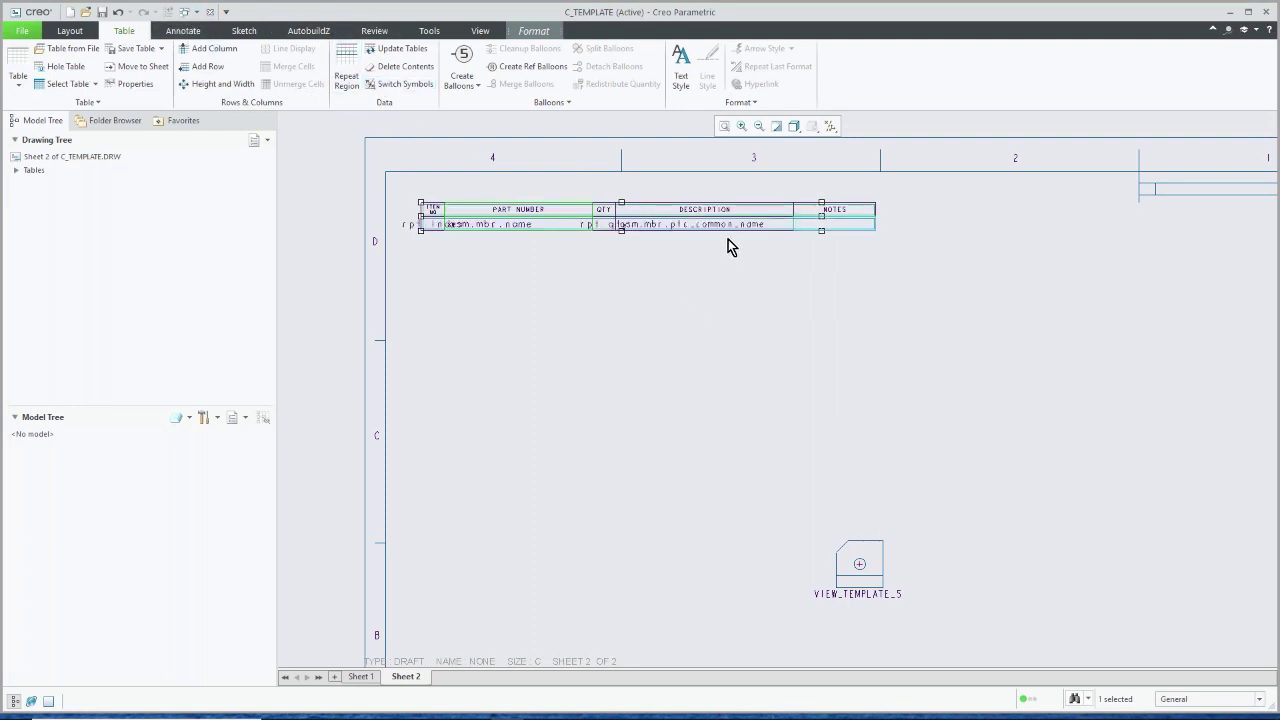
pyautogui.scroll(2, 728, 240)
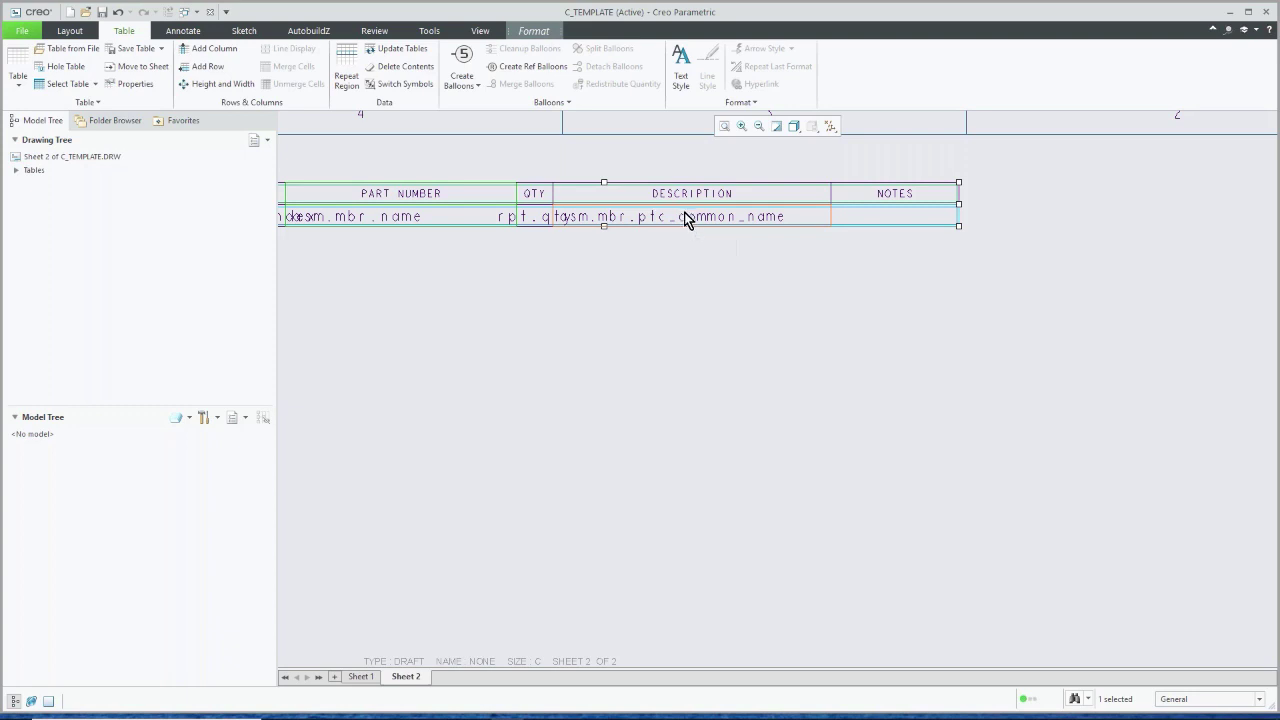
pyautogui.doubleClick(684, 214)
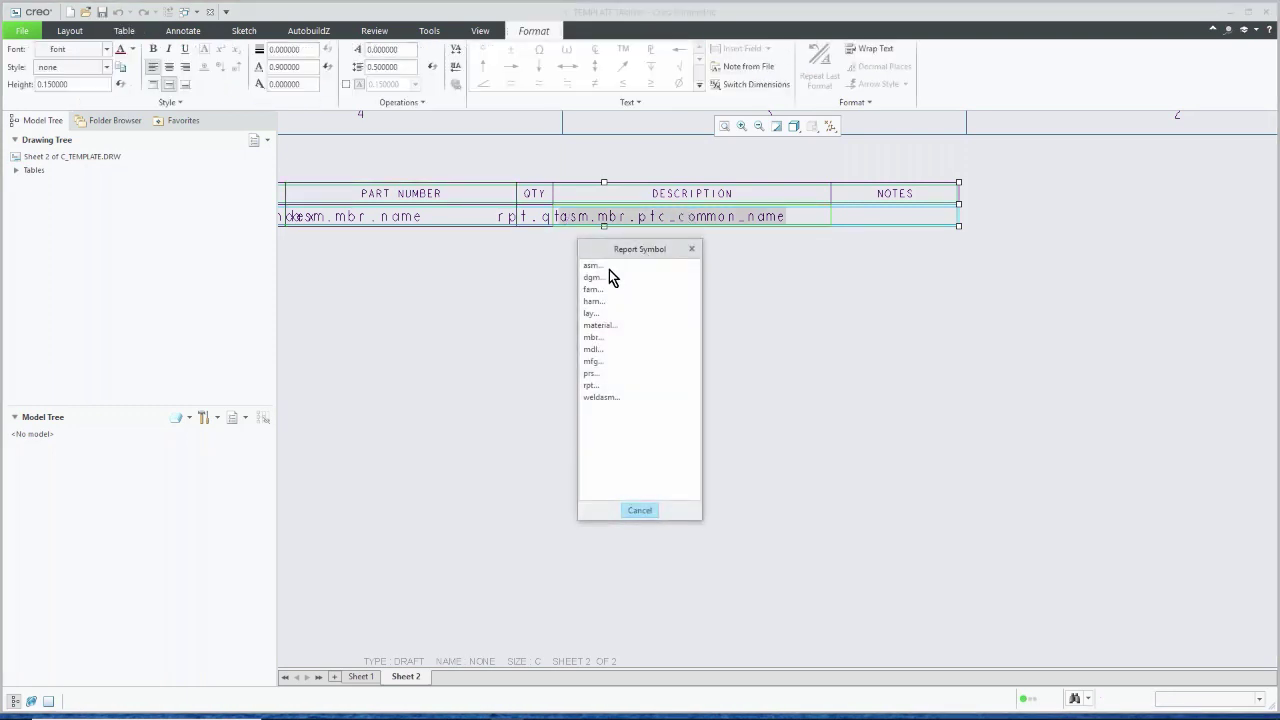
pyautogui.click(609, 266)
pyautogui.click(608, 279)
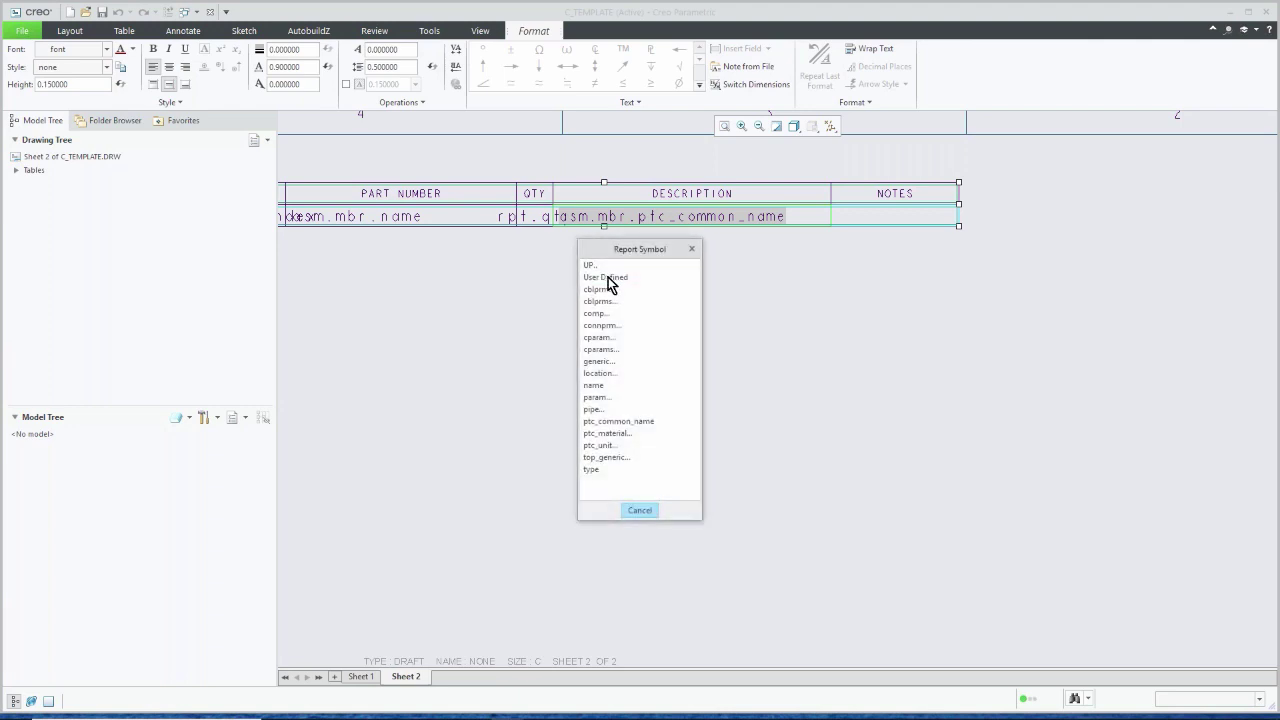
pyautogui.click(620, 278)
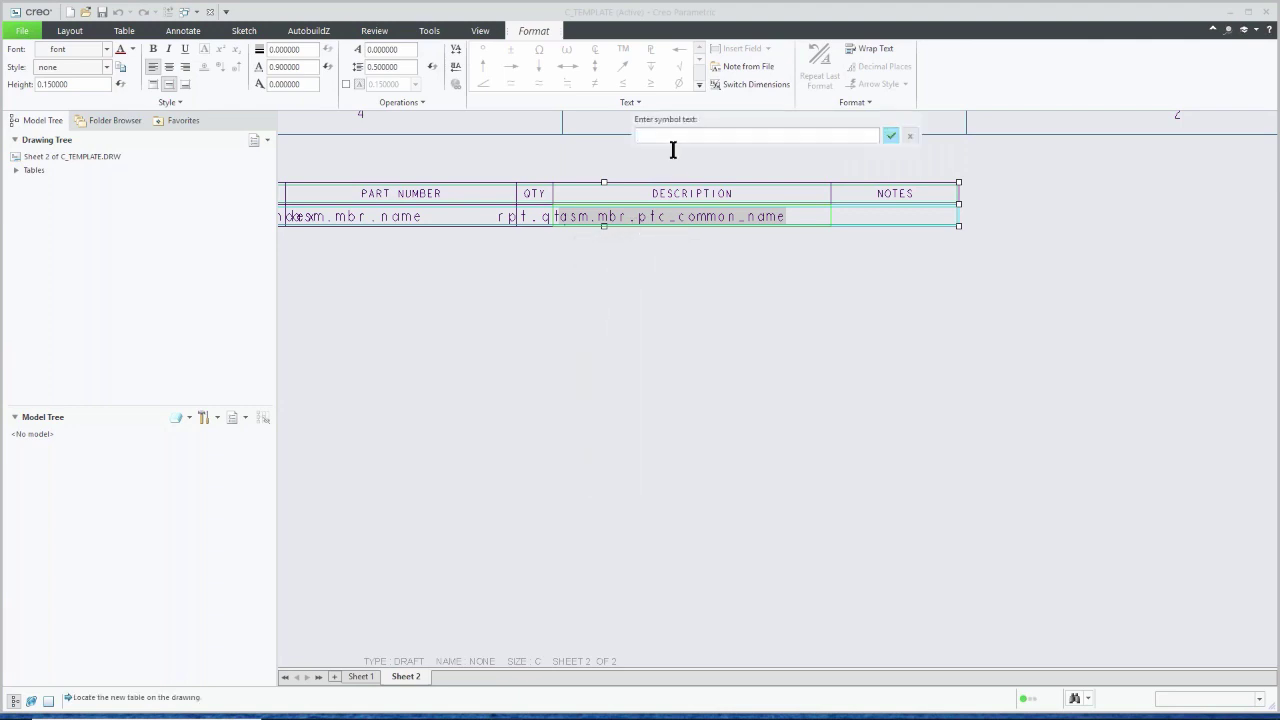
pyautogui.write('DESCRIPTION')
pyautogui.click(889, 134)
pyautogui.click(769, 323)
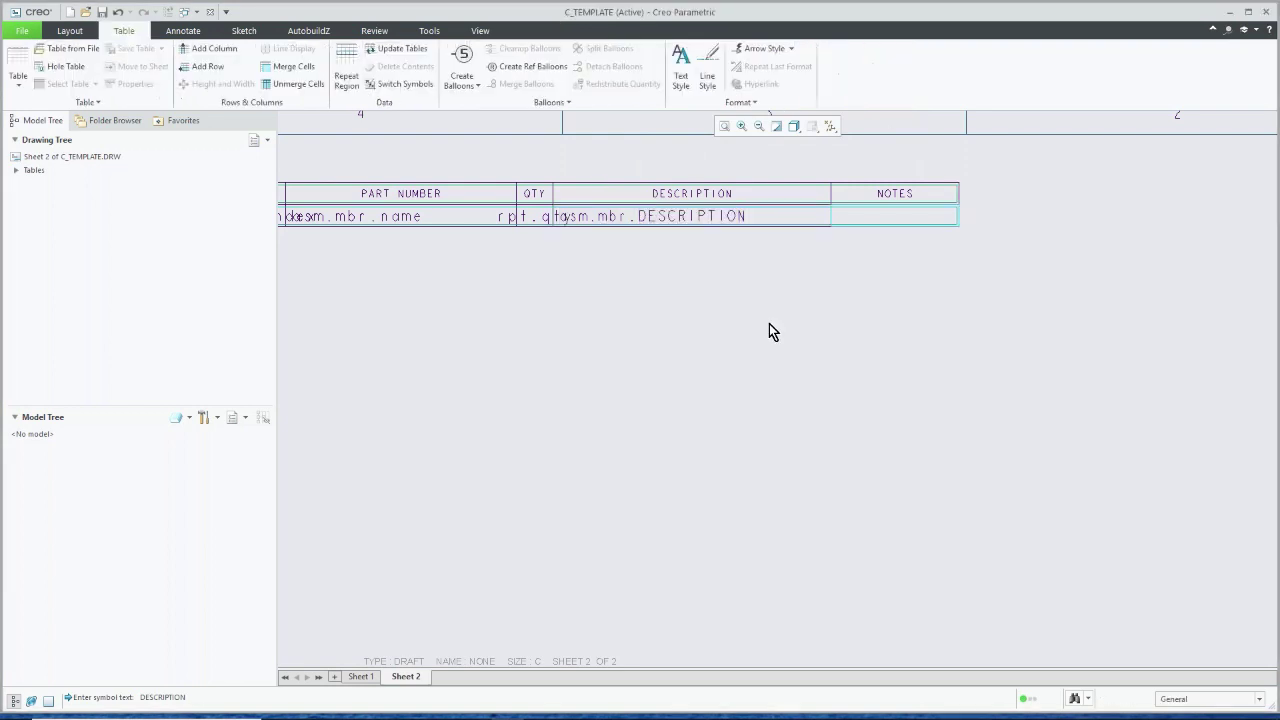
pyautogui.click(405, 84)
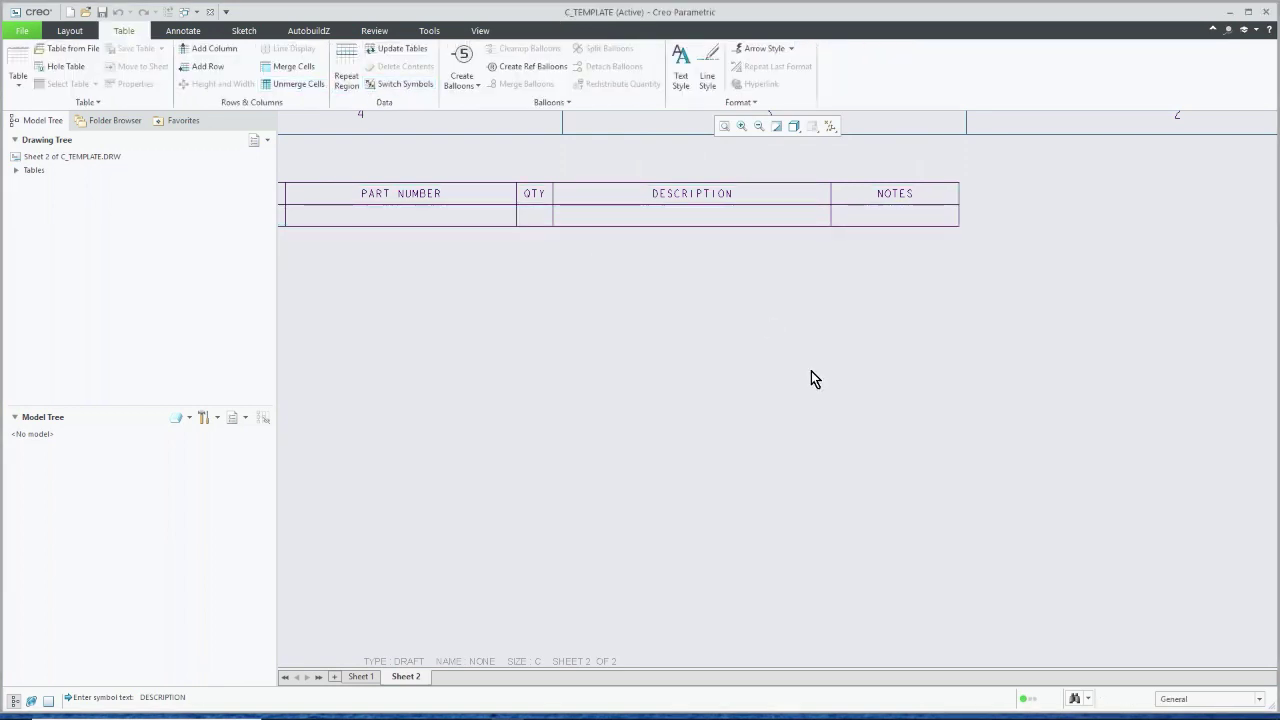
# Step: On Sheet 1, change the upper-right view VIEW_TEMPLATE_4's orientation from FRONT to ISO
pyautogui.scroll(5, 812, 368)
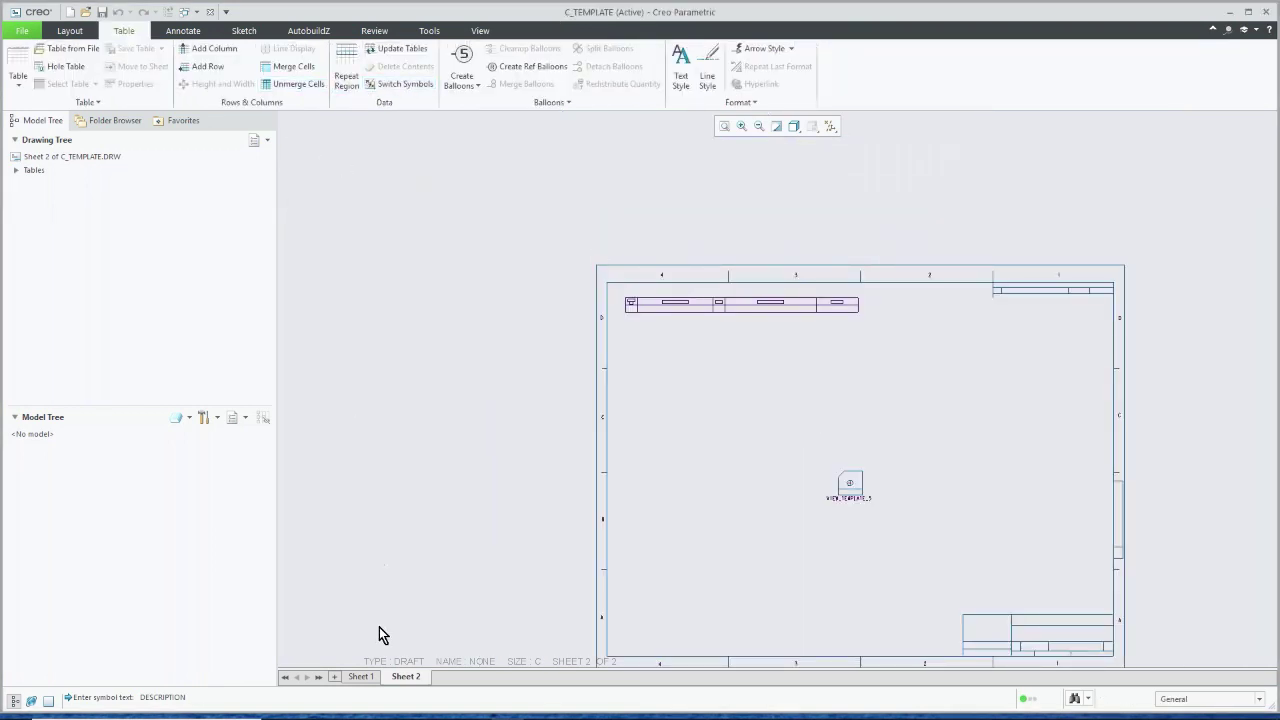
pyautogui.click(360, 677)
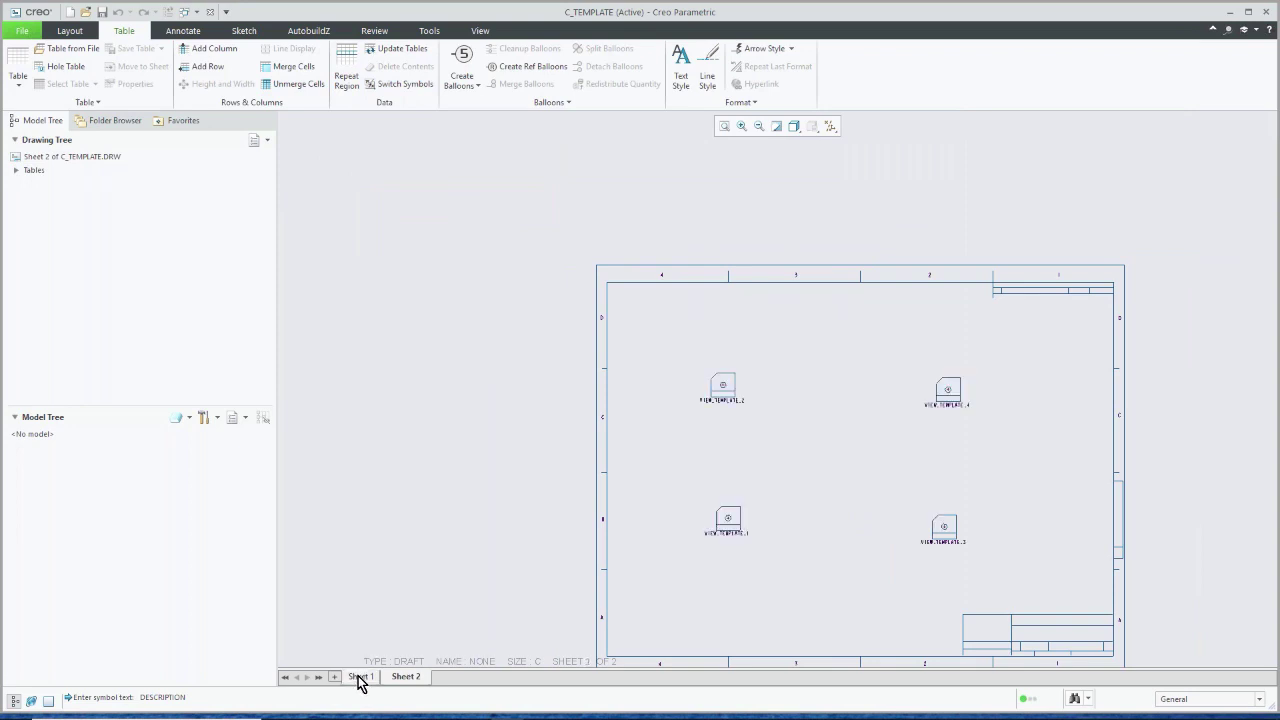
pyautogui.click(948, 392)
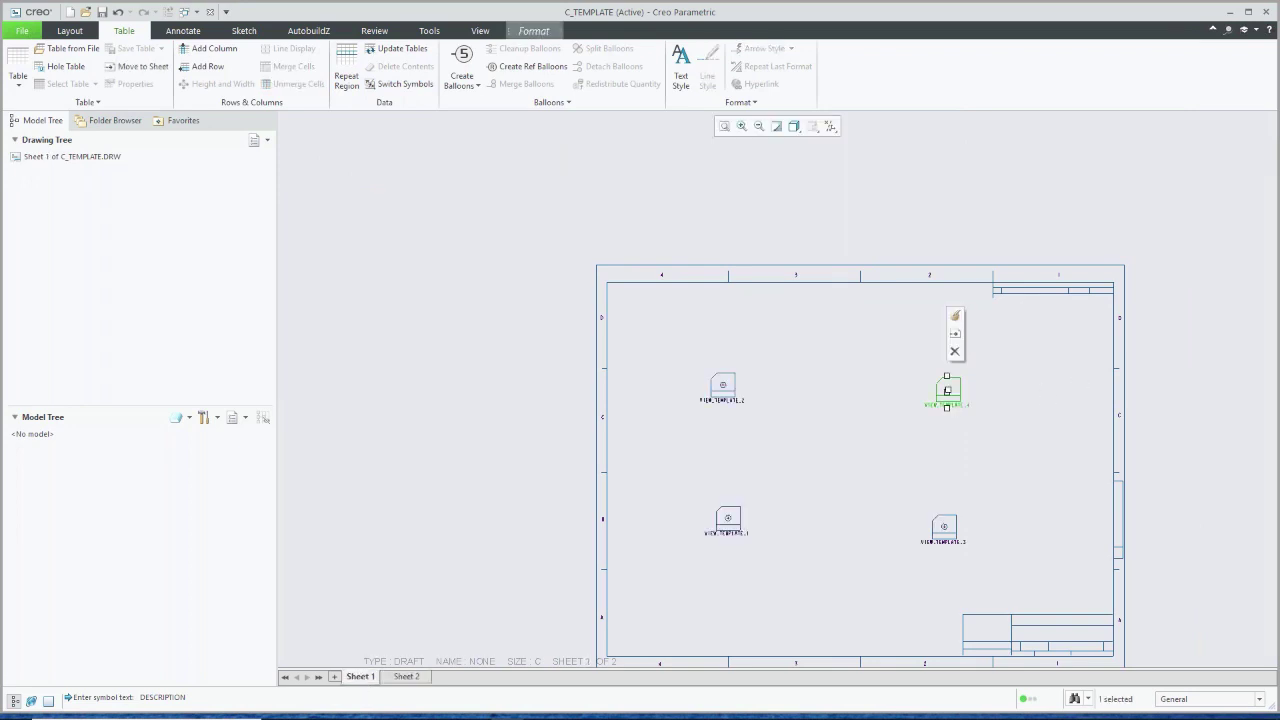
pyautogui.click(955, 317)
pyautogui.doubleClick(620, 375)
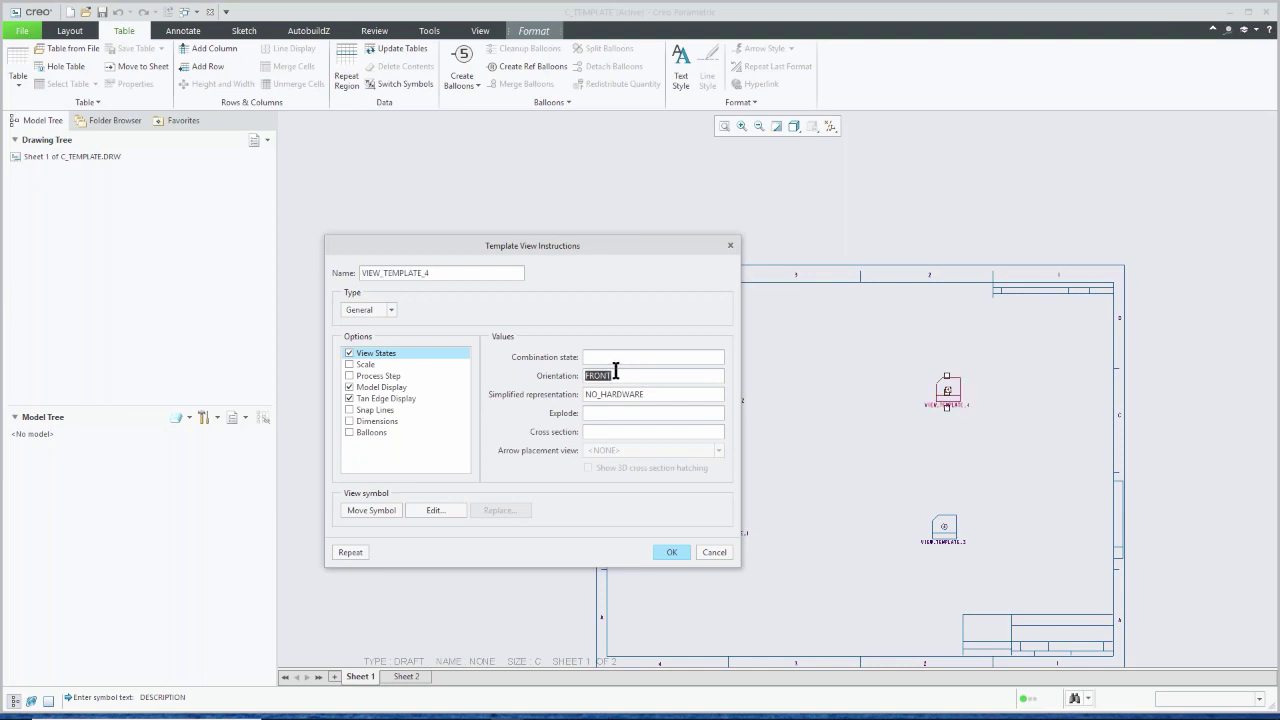
pyautogui.write('ISO')
pyautogui.click(676, 556)
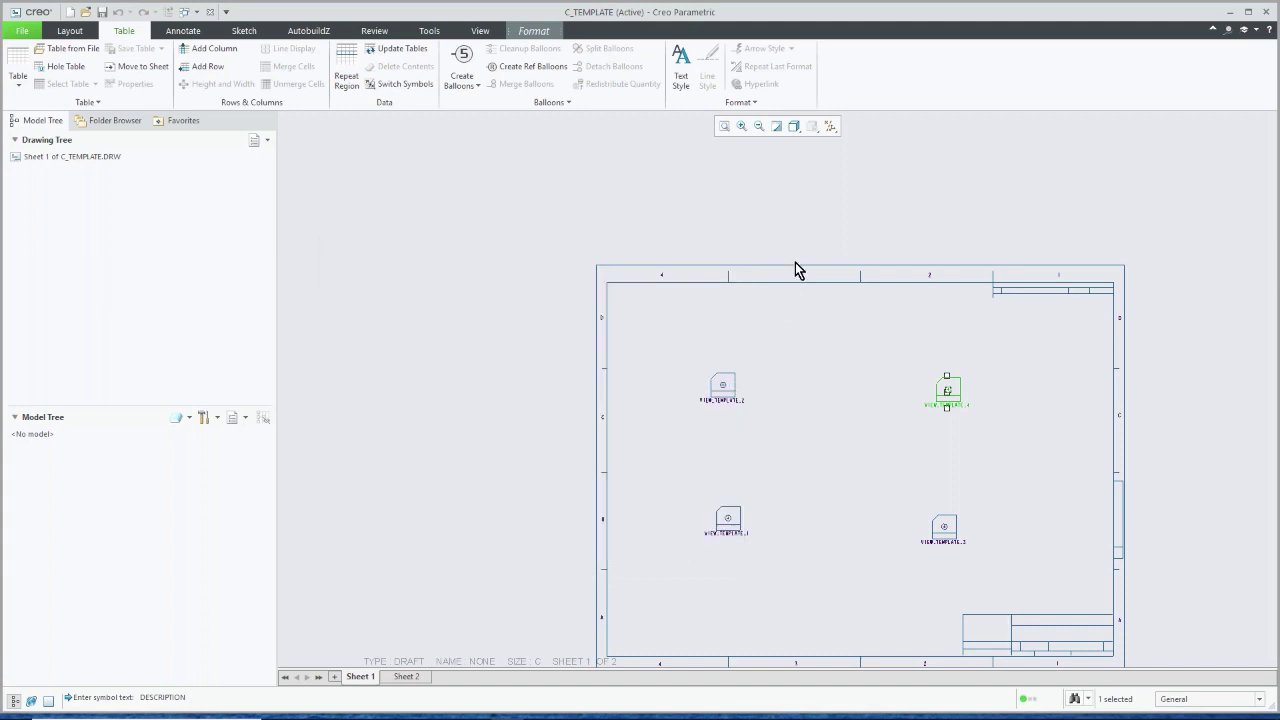
pyautogui.scroll(3, 451, 294)
pyautogui.scroll(-3, 588, 345)
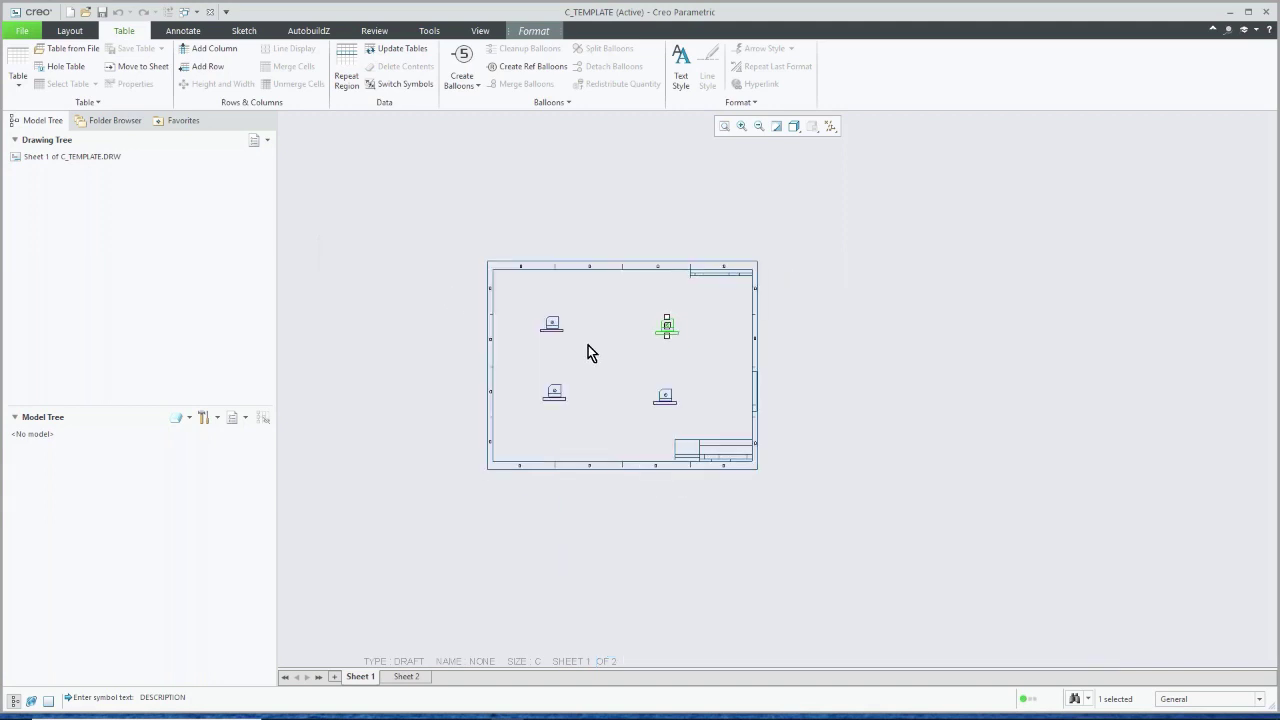
pyautogui.click(537, 192)
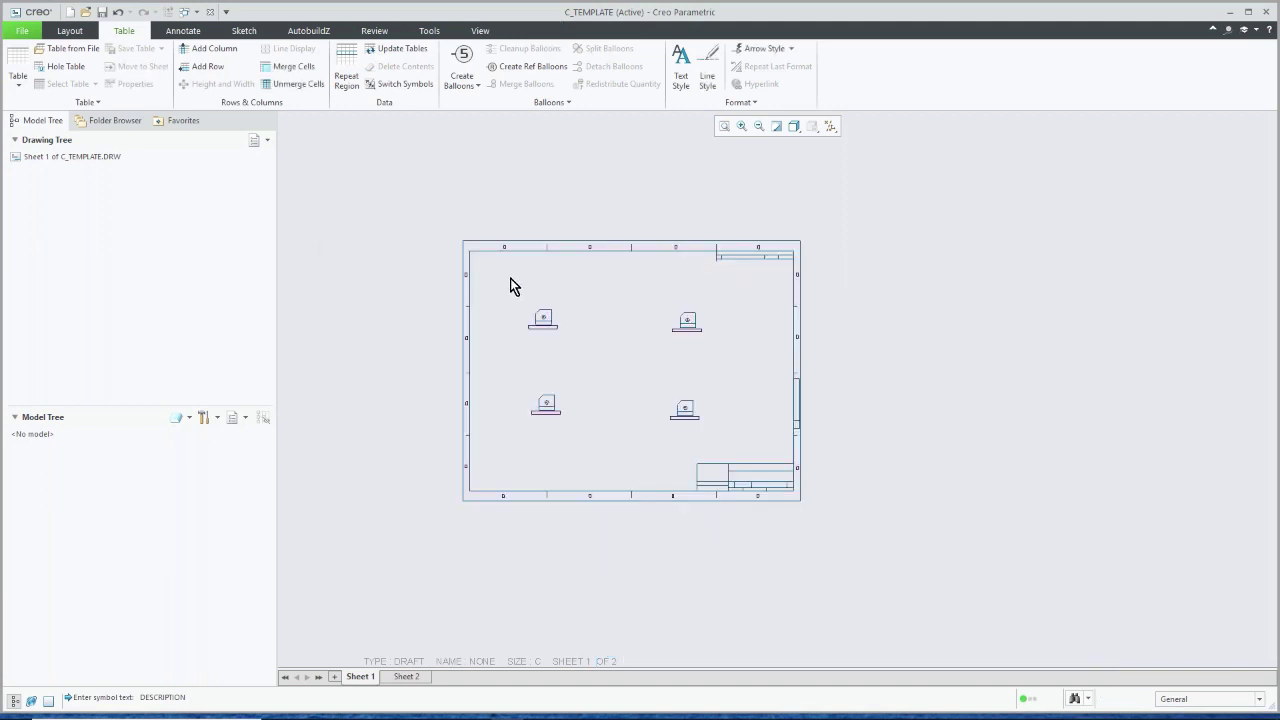
pyautogui.click(22, 31)
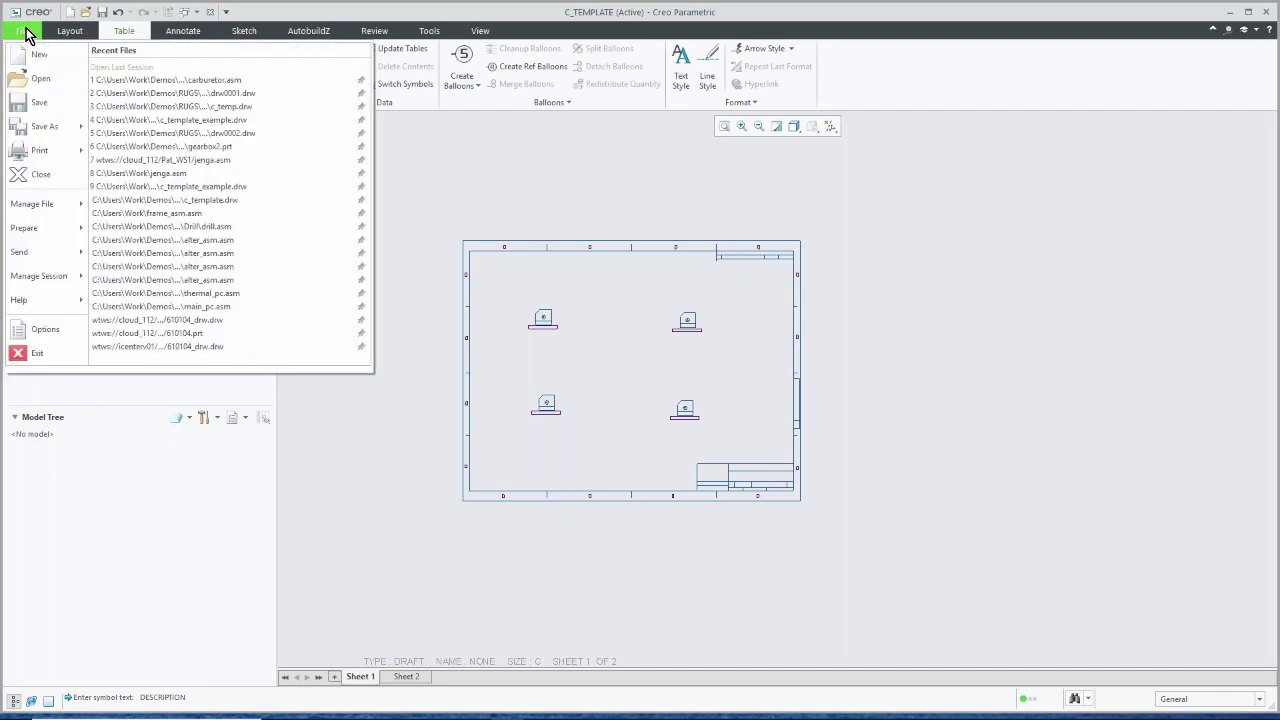
pyautogui.click(539, 172)
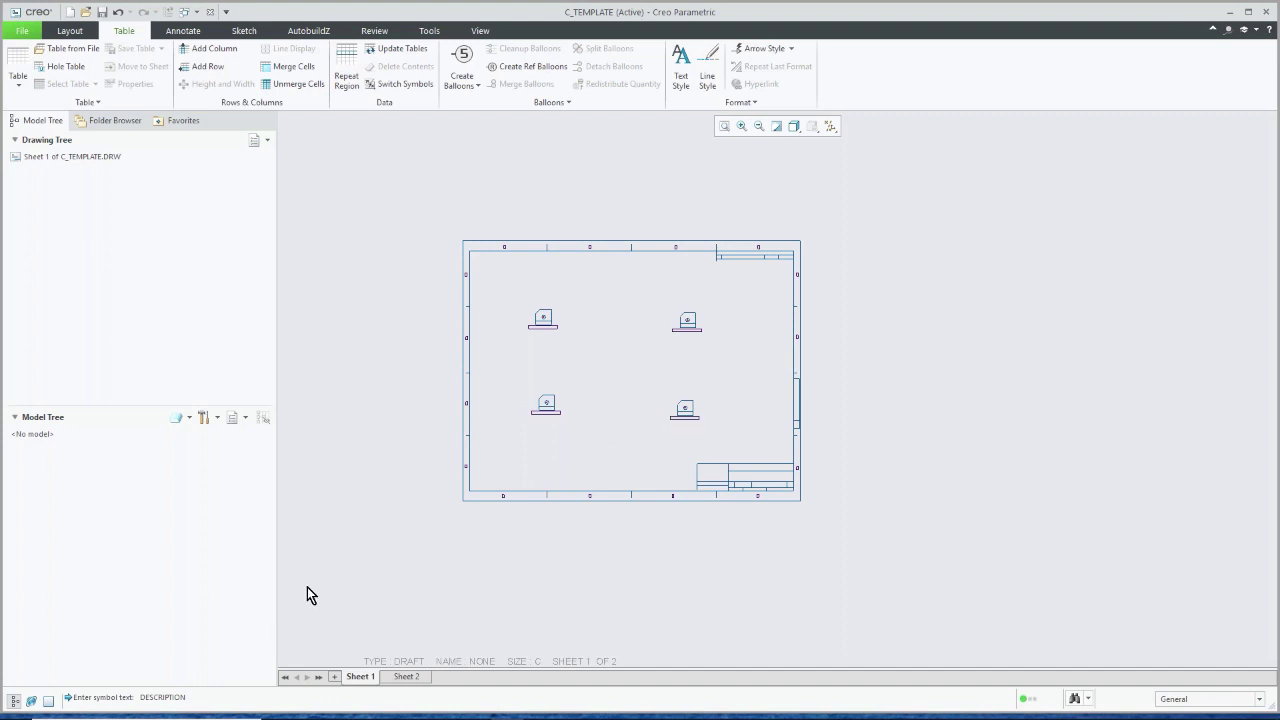
pyautogui.click(406, 677)
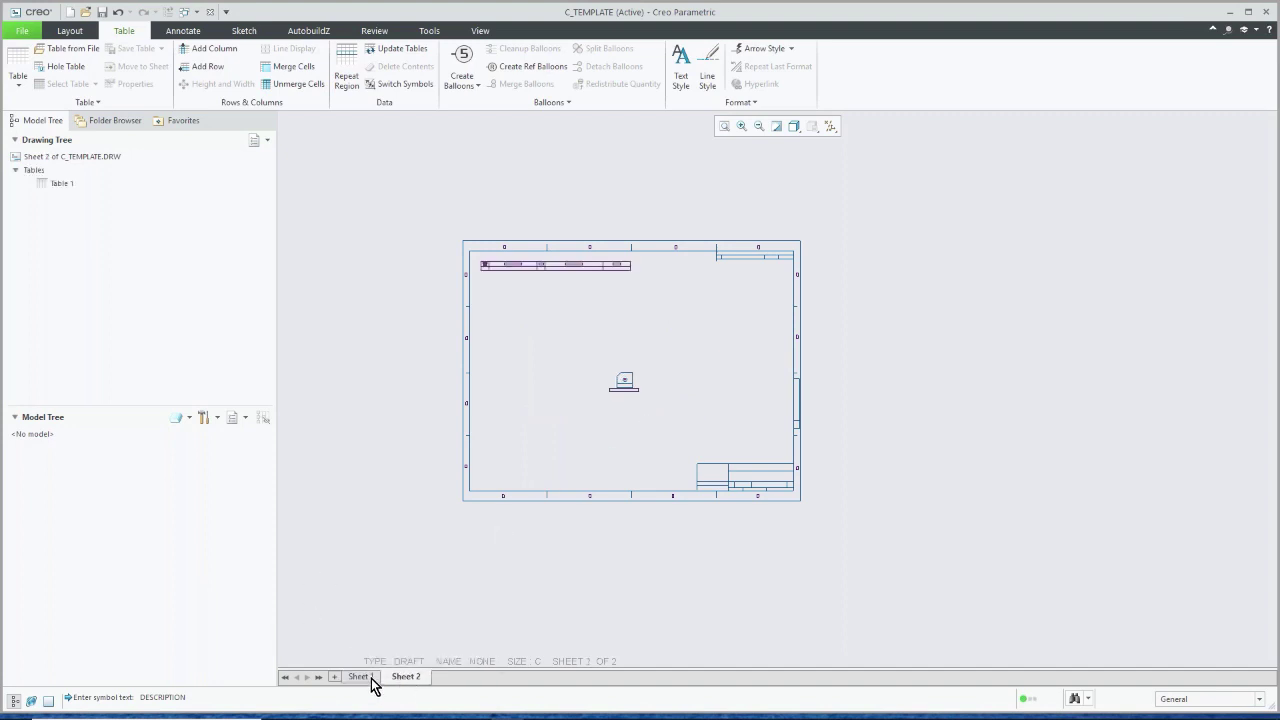
pyautogui.click(368, 678)
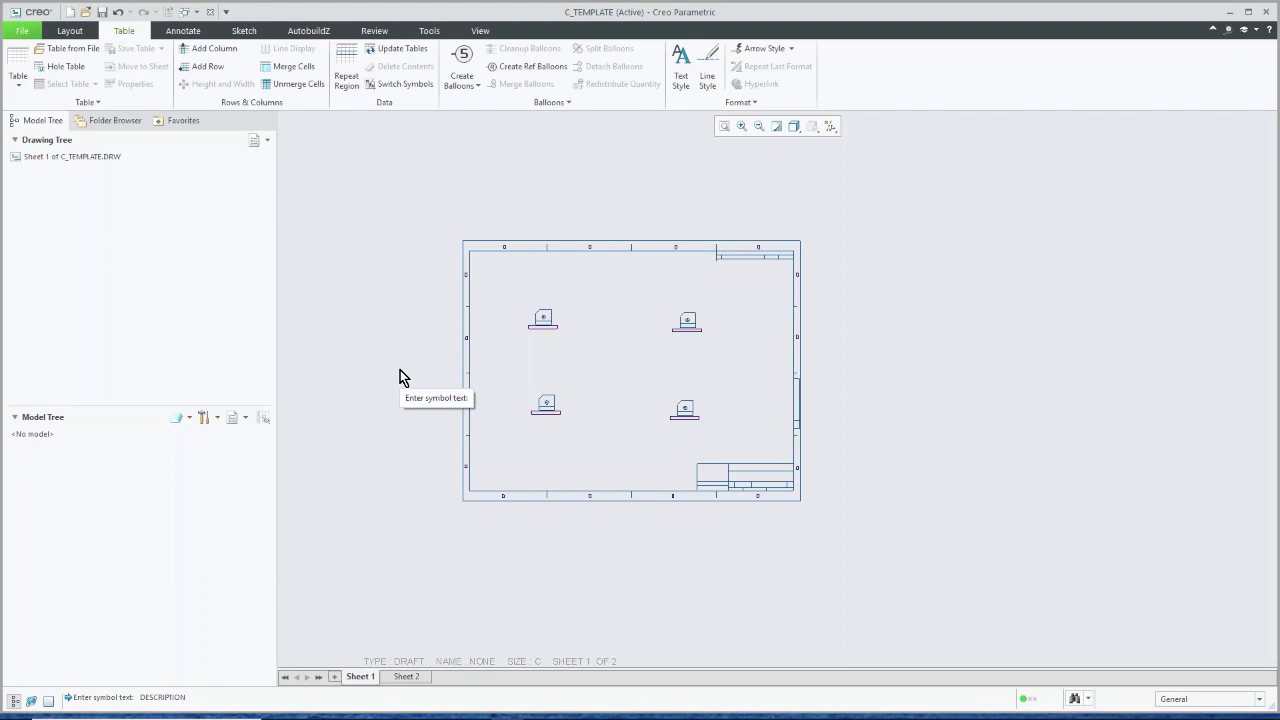
# Step: Open carburetor.asm and orbit the assembly to look it over
pyautogui.click(86, 13)
pyautogui.doubleClick(540, 305)
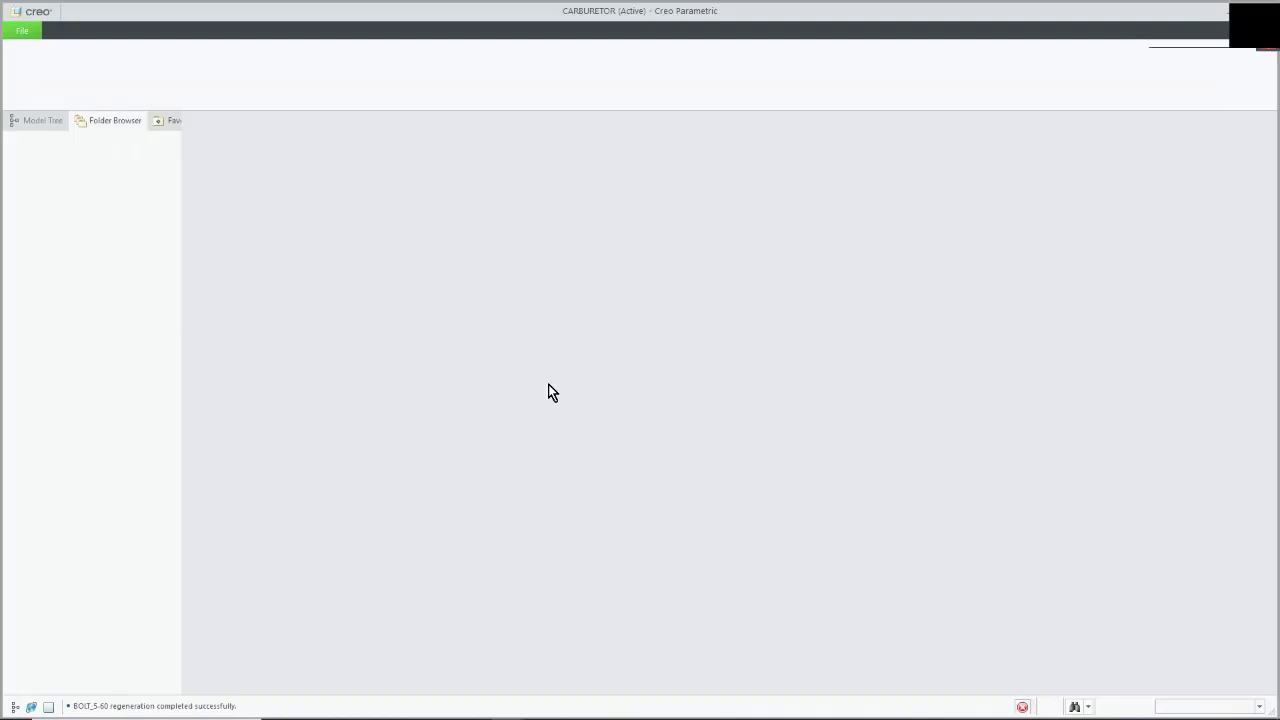
pyautogui.moveTo(678, 438)
pyautogui.mouseDown(button='middle')
pyautogui.moveTo(586, 429)
pyautogui.moveTo(694, 440)
pyautogui.mouseUp(button='middle')
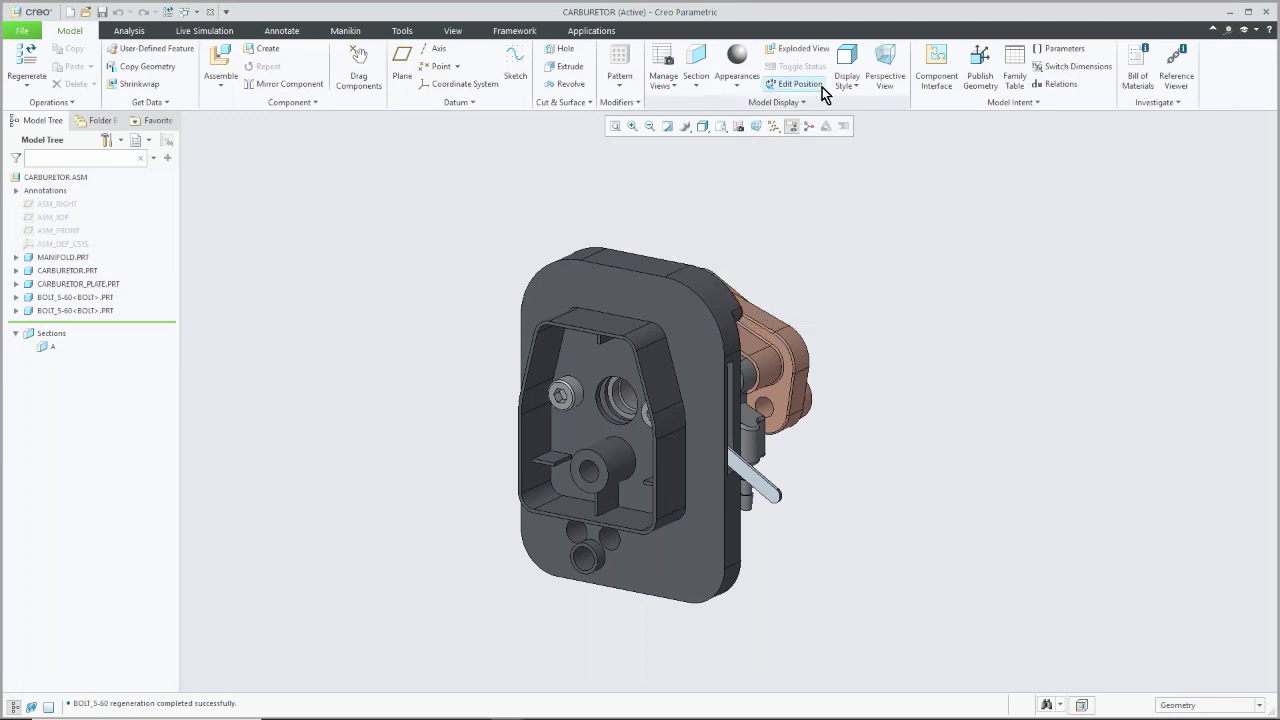
# Step: Save the carburetor's current orientation as a named view called ISO
pyautogui.click(720, 129)
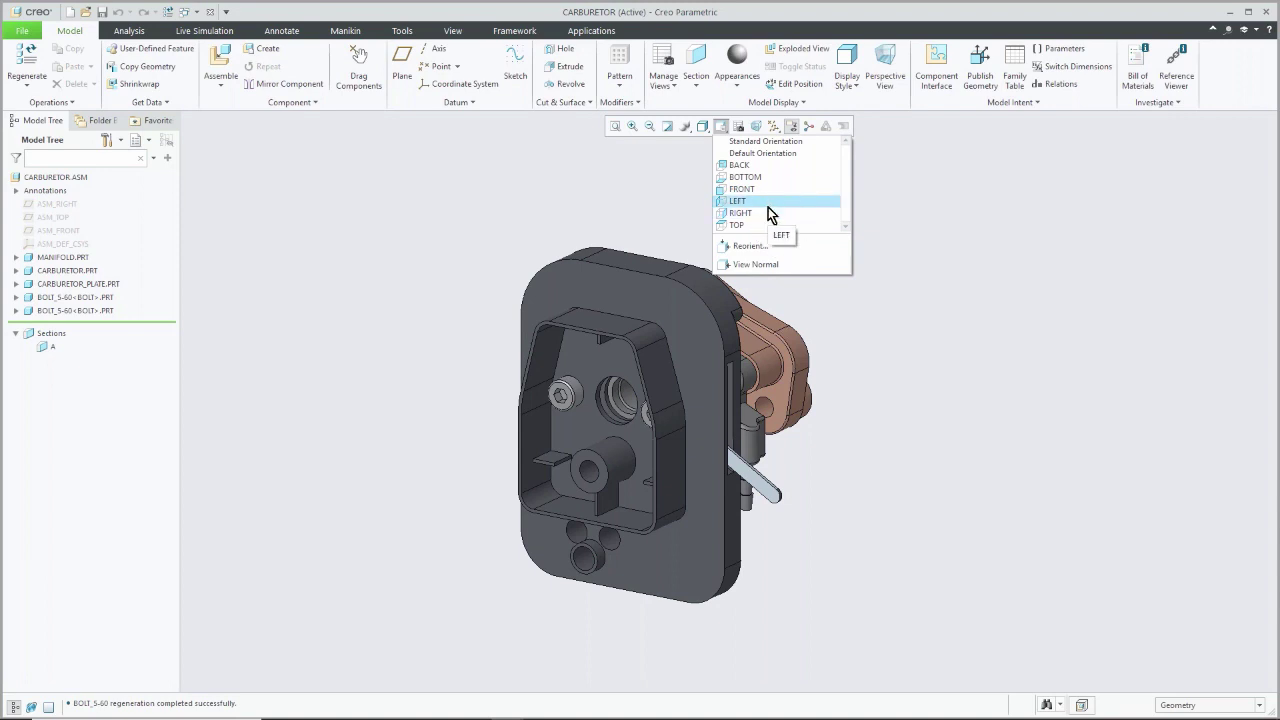
pyautogui.click(752, 246)
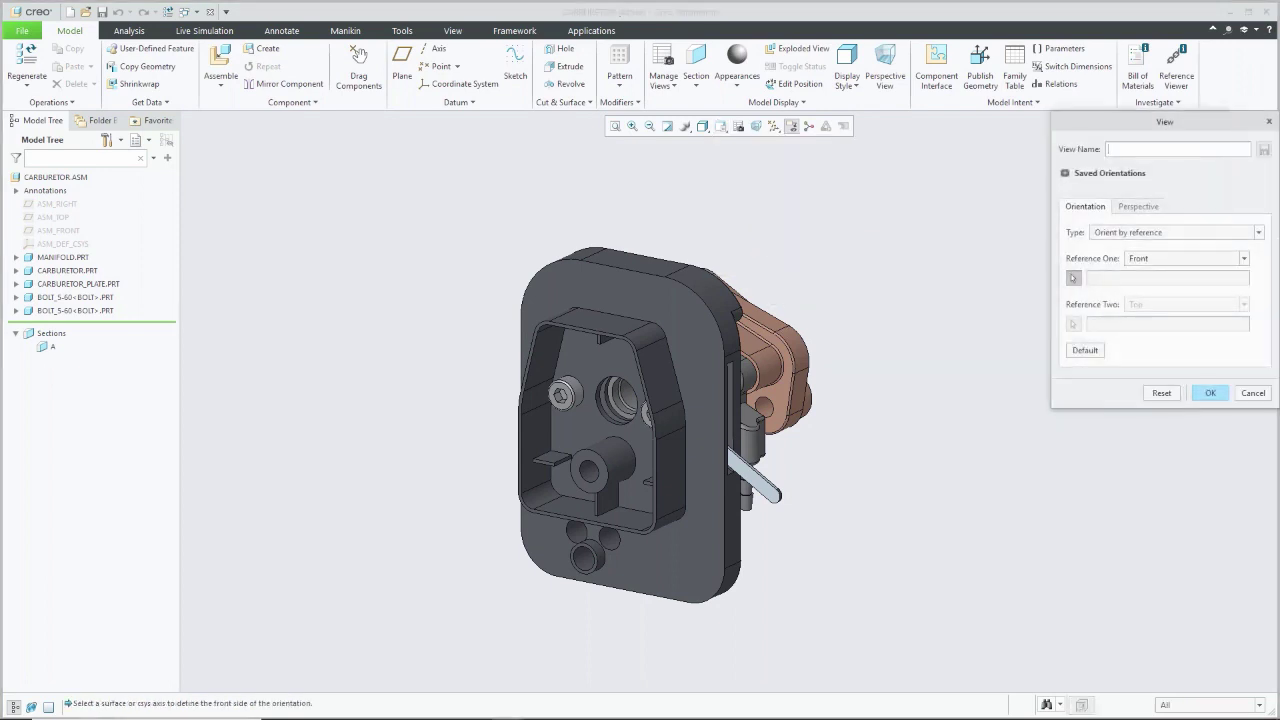
pyautogui.moveTo(1160, 125); pyautogui.dragTo(922, 162)
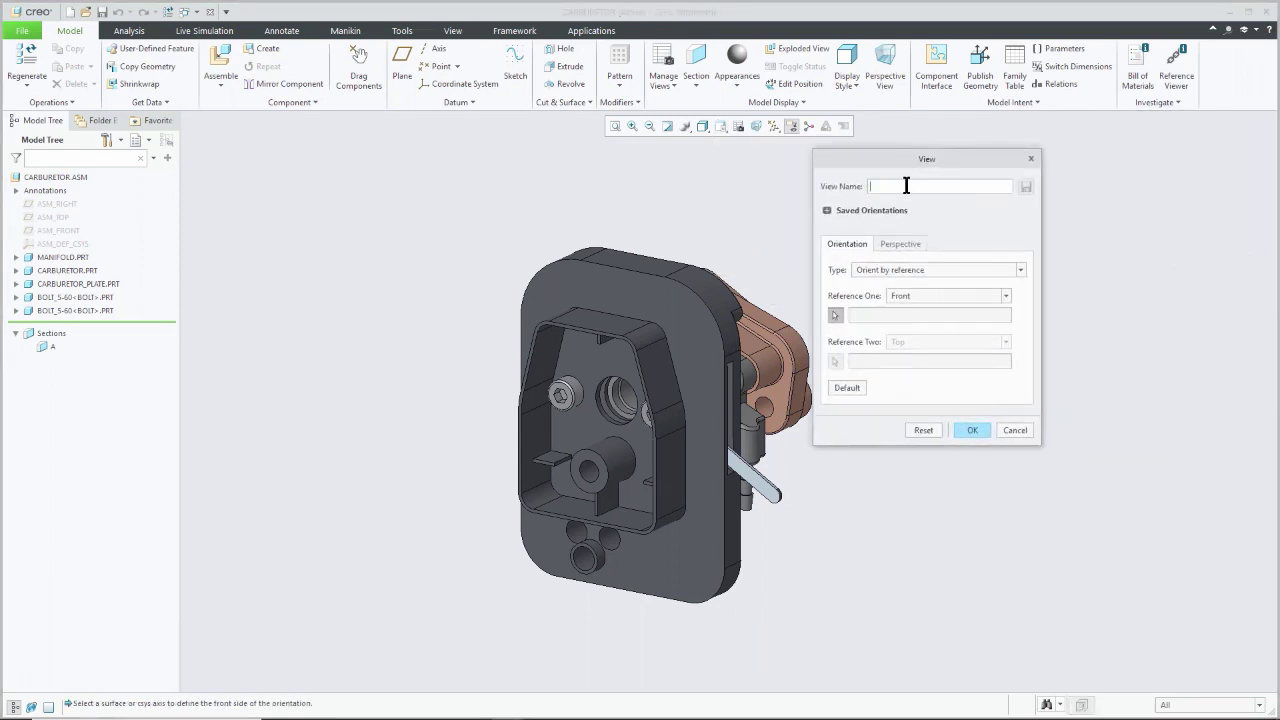
pyautogui.write('ISO')
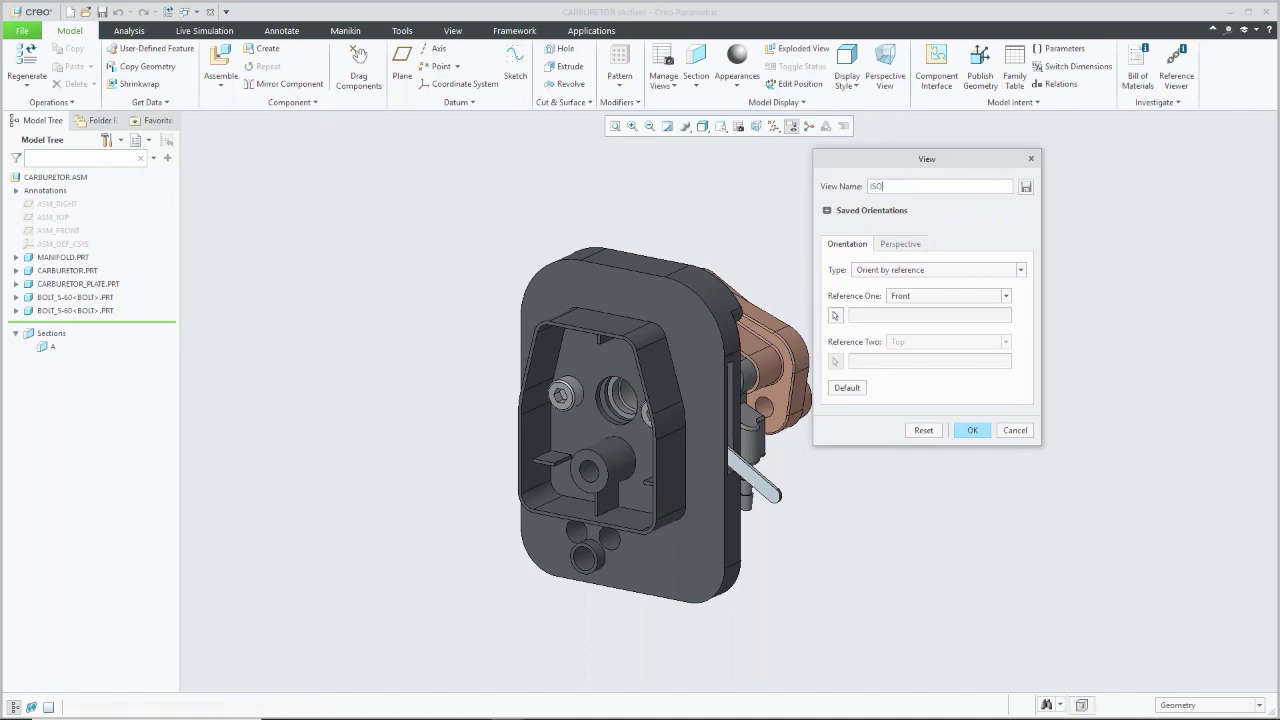
pyautogui.click(1026, 187)
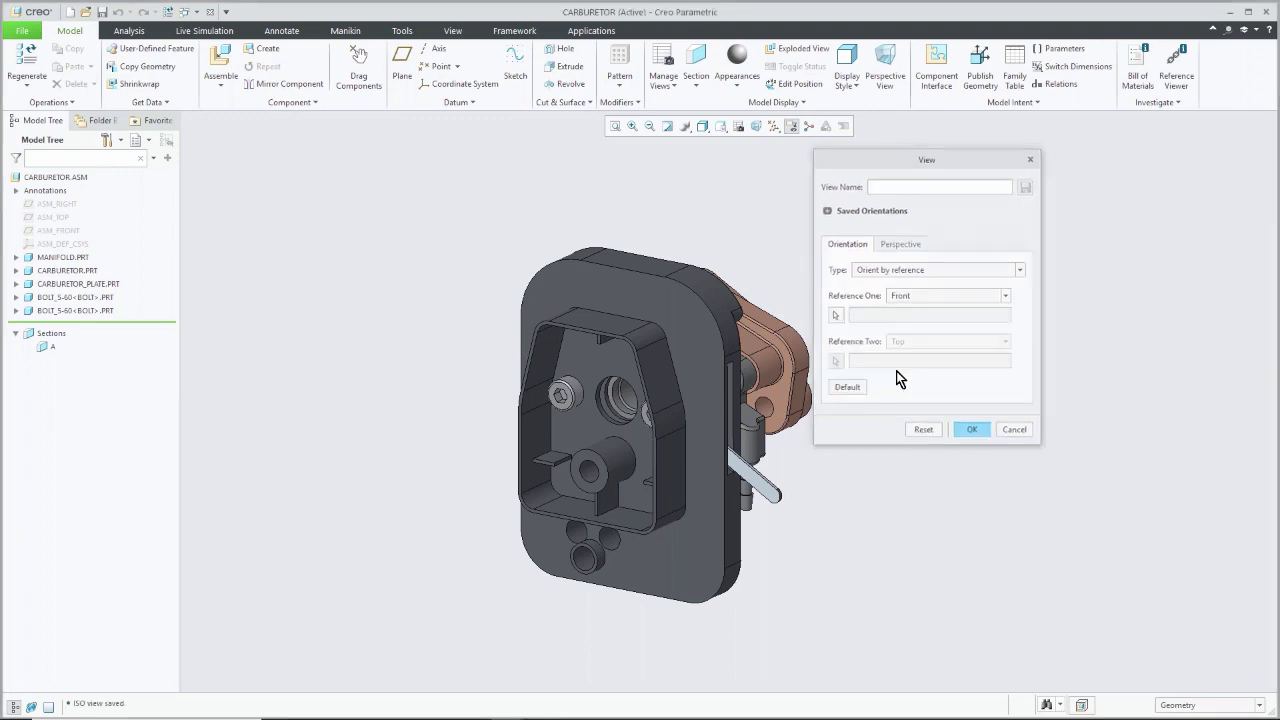
pyautogui.click(970, 432)
# Step: Apply the saved ISO orientation to the carburetor
pyautogui.click(719, 127)
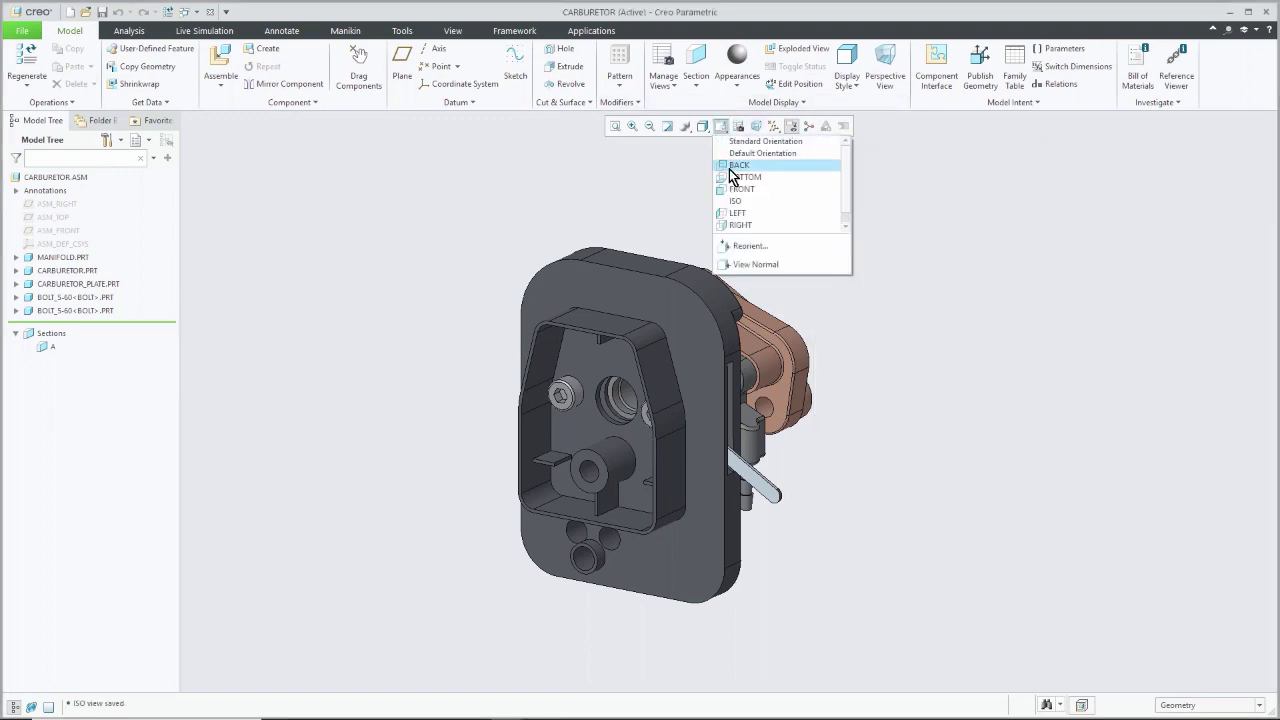
pyautogui.click(744, 200)
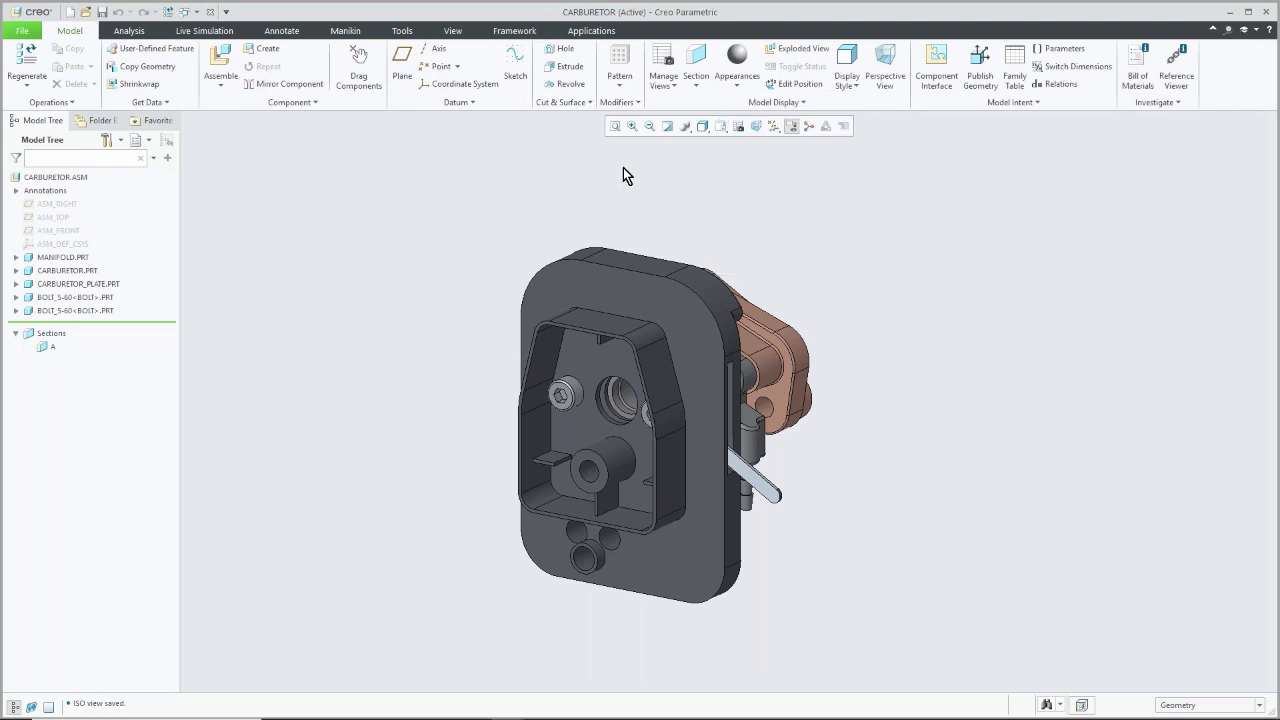
pyautogui.scroll(-2, 684, 436)
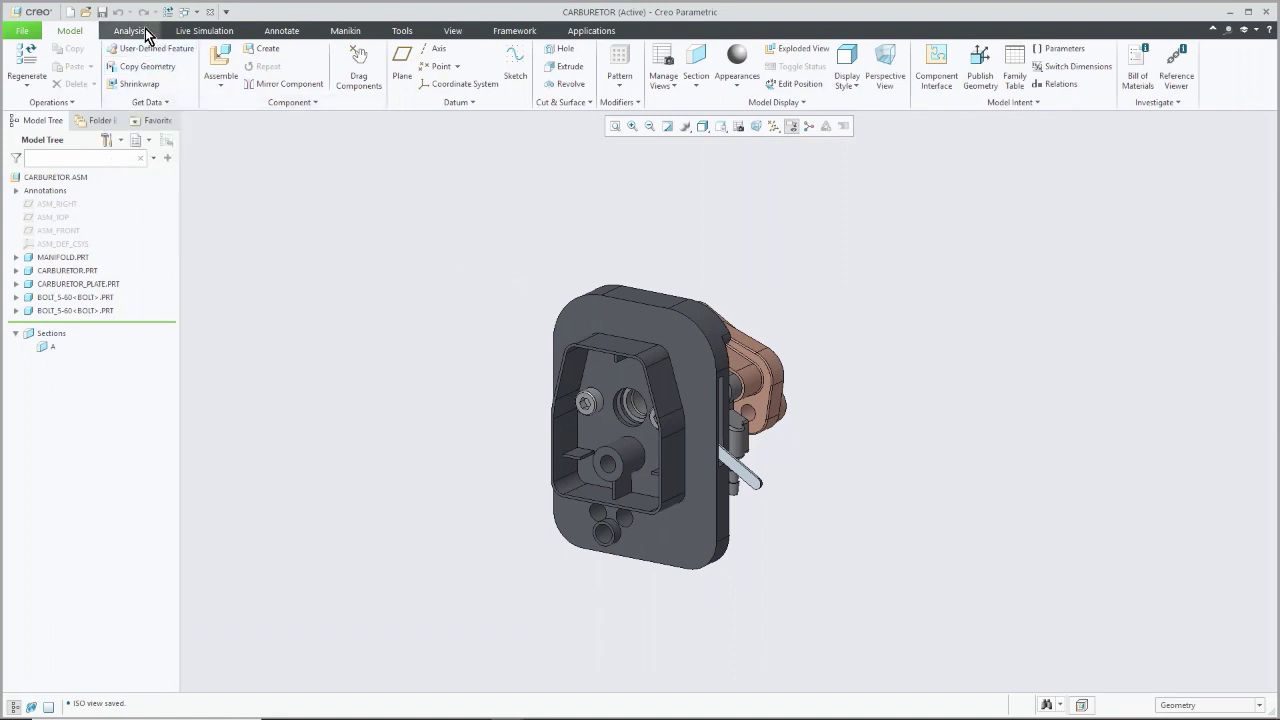
# Step: Preview Comb0001's dimensioned FRONT view, then return the carburetor to Default All
pyautogui.click(283, 33)
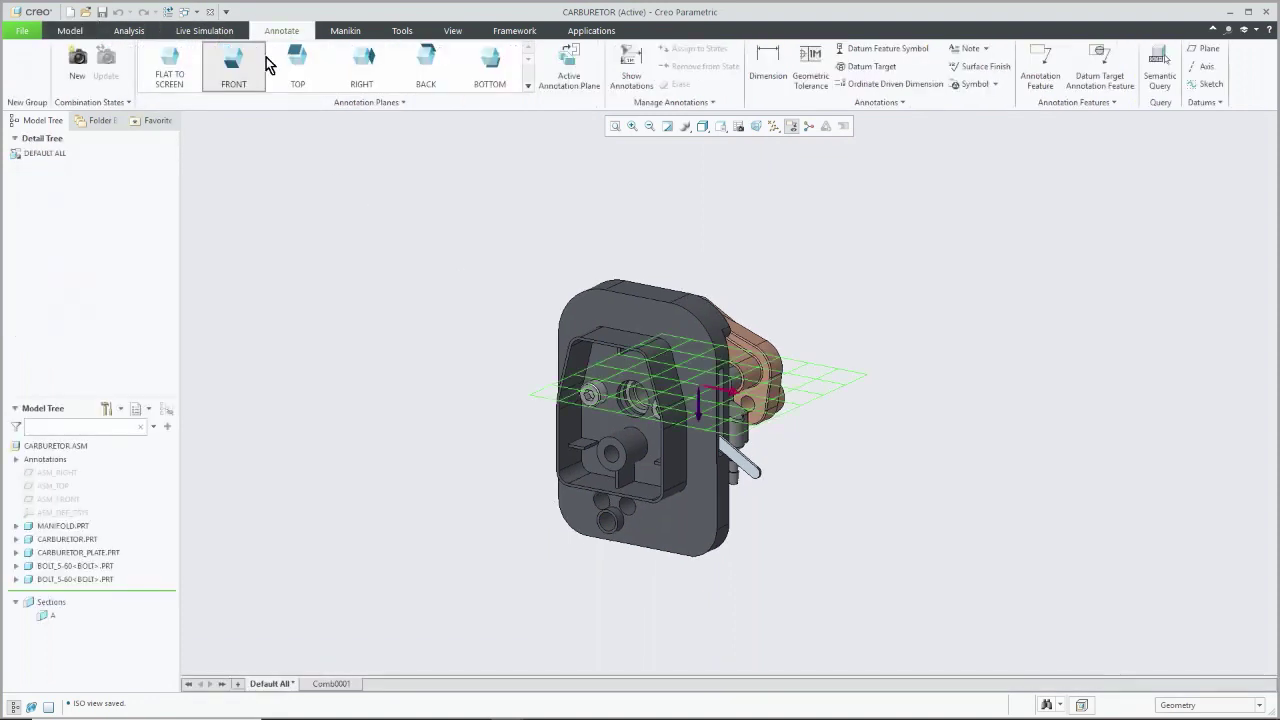
pyautogui.click(263, 65)
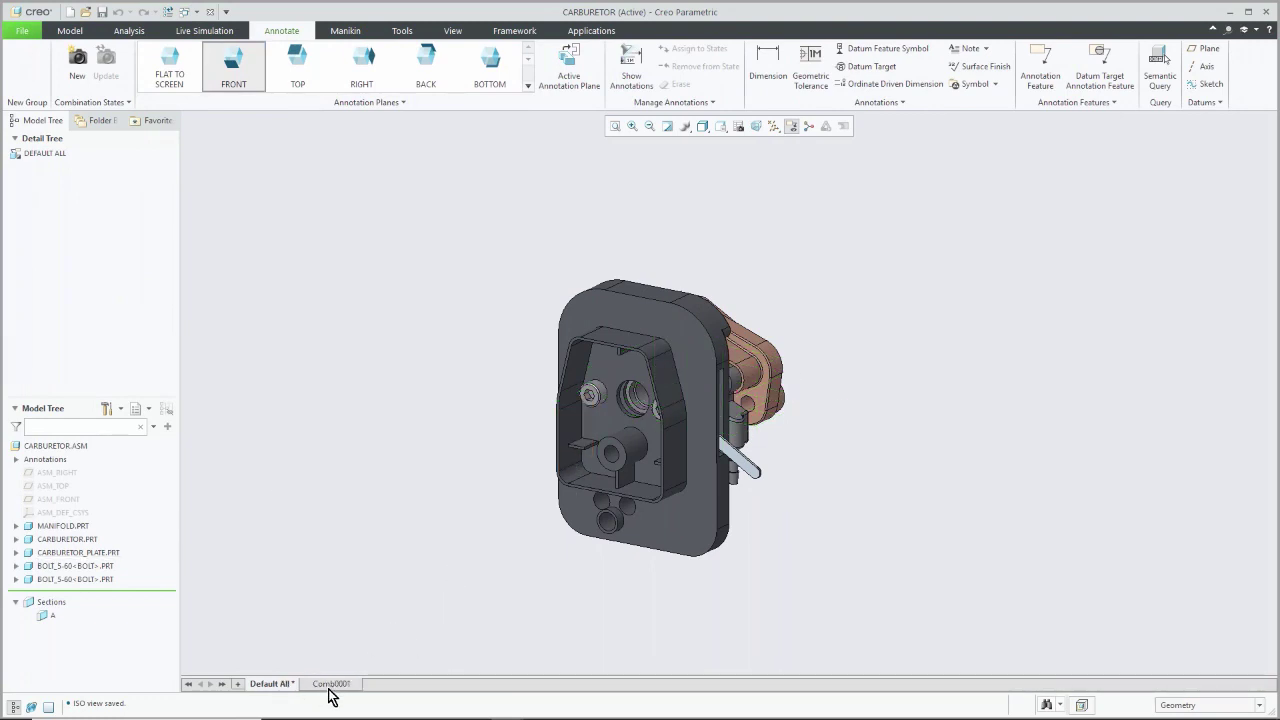
pyautogui.click(330, 686)
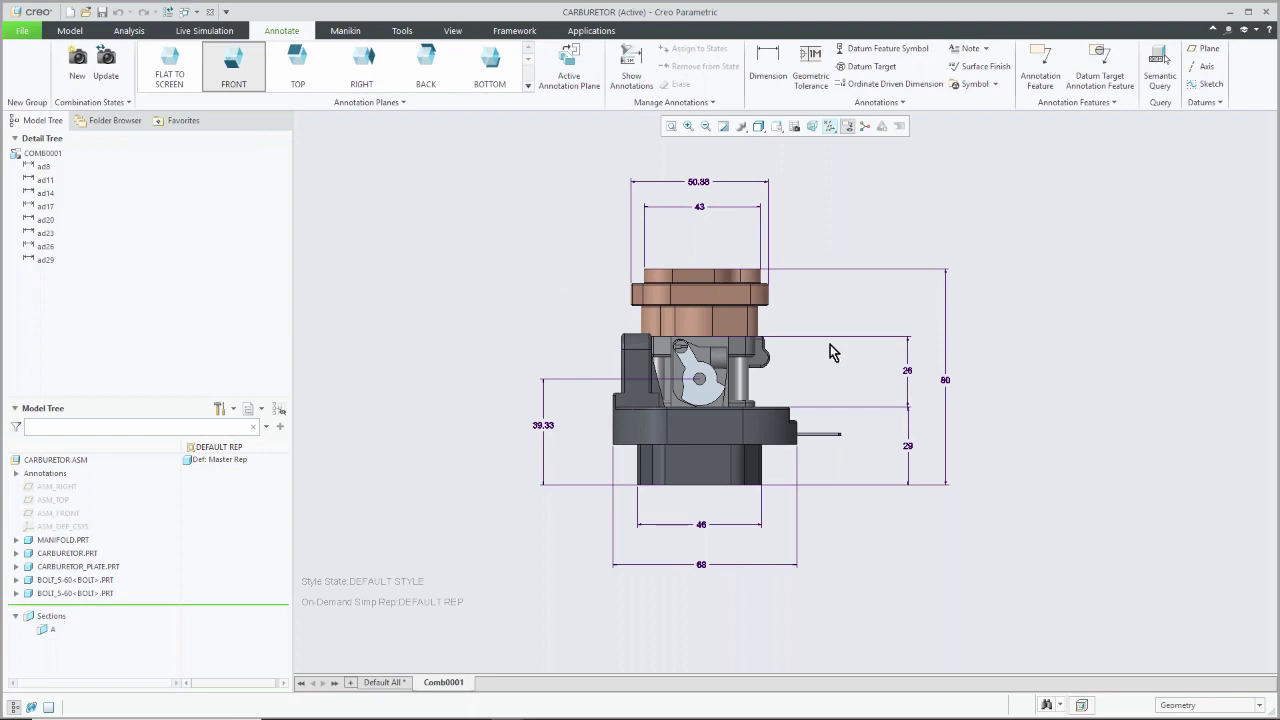
pyautogui.moveTo(441, 686)
pyautogui.click(383, 683)
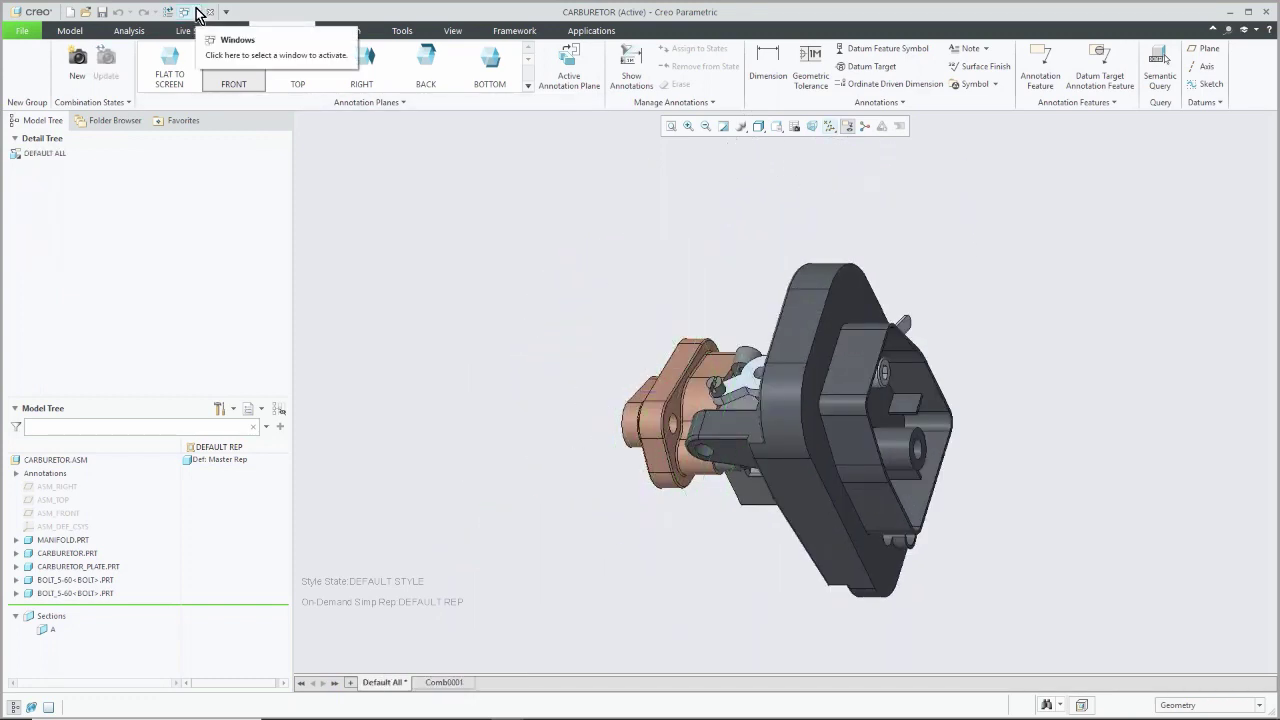
# Step: Clip the carburetor with cross-section A and spin it to view the cut
pyautogui.click(88, 31)
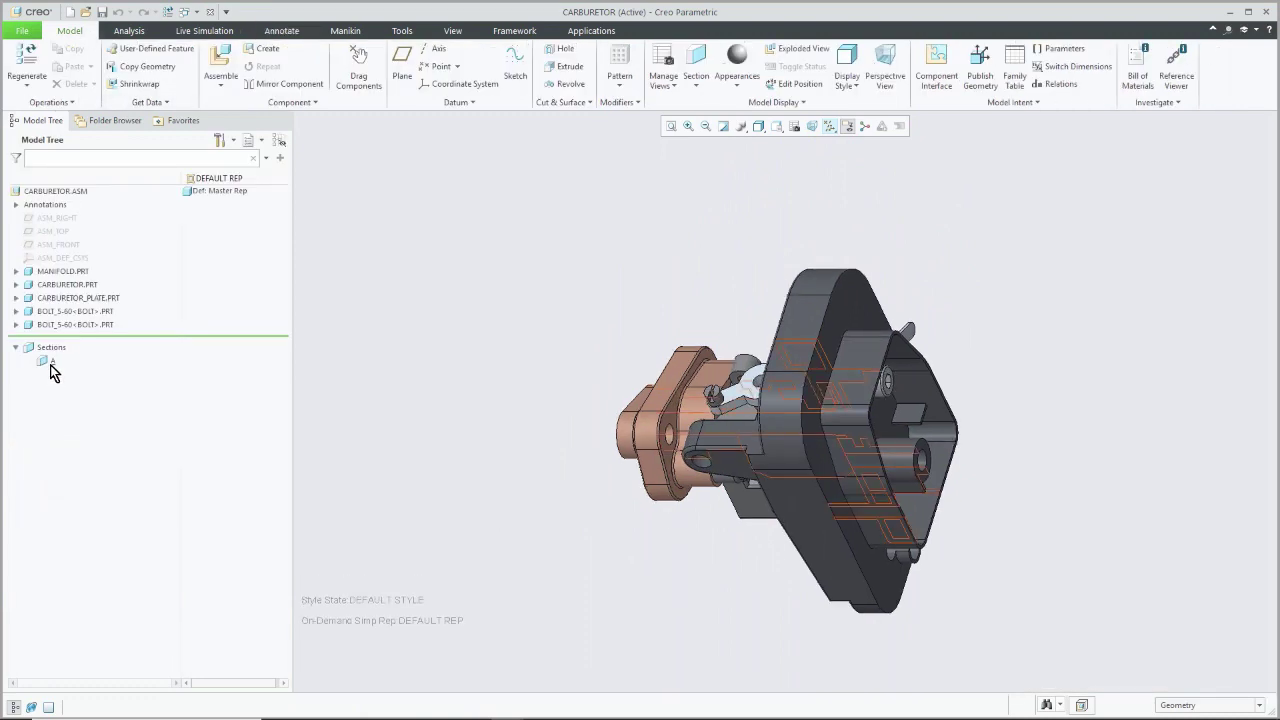
pyautogui.click(51, 362)
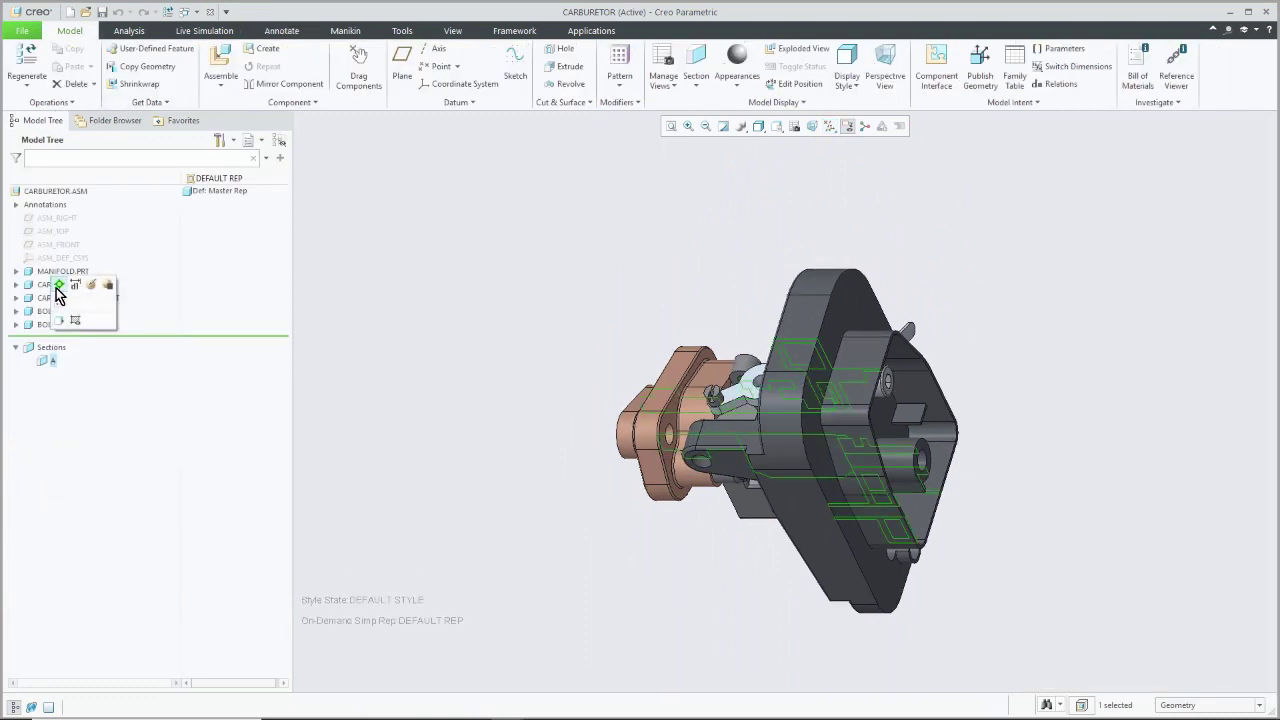
pyautogui.click(59, 285)
pyautogui.moveTo(810, 452)
pyautogui.mouseDown(button='middle')
pyautogui.moveTo(588, 434)
pyautogui.moveTo(660, 463)
pyautogui.moveTo(614, 475)
pyautogui.moveTo(630, 470)
pyautogui.mouseUp(button='middle')
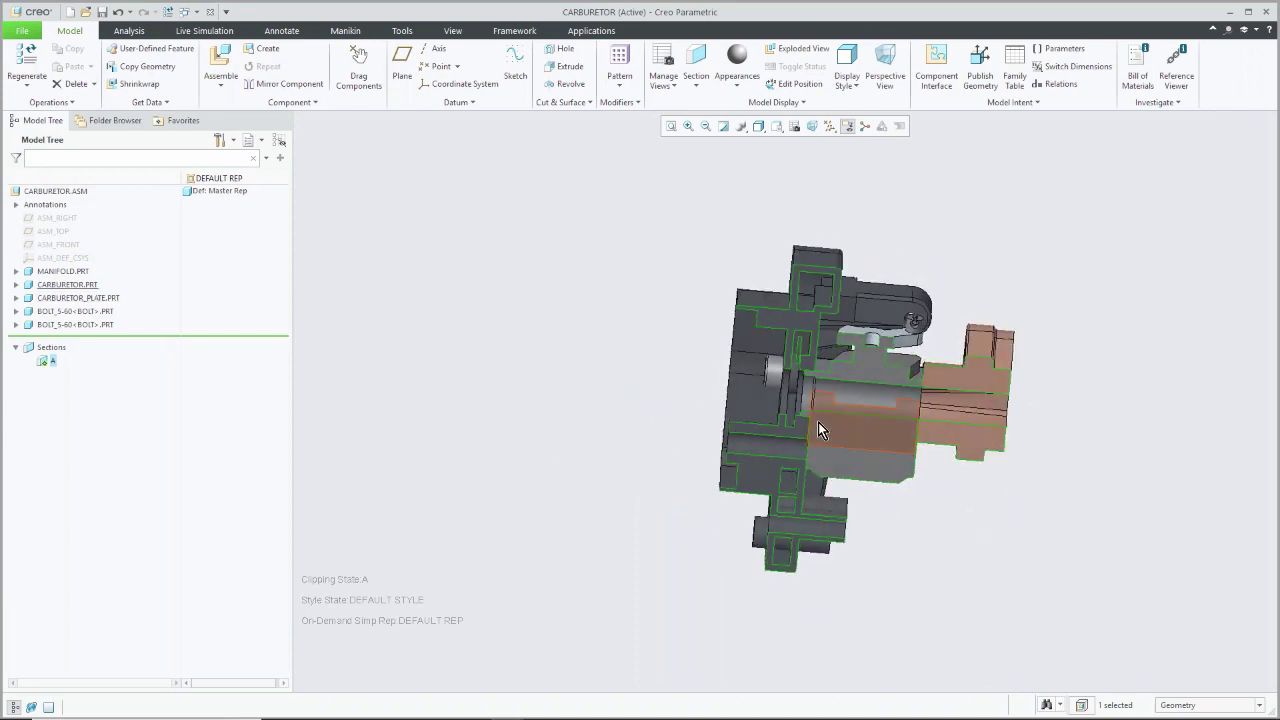
# Step: Turn off section A's clipping and orbit the whole assembly back to front
pyautogui.rightClick(45, 367)
pyautogui.click(56, 300)
pyautogui.scroll(3, 641, 461)
pyautogui.moveTo(628, 452)
pyautogui.mouseDown(button='middle')
pyautogui.moveTo(702, 452)
pyautogui.moveTo(594, 409)
pyautogui.moveTo(712, 446)
pyautogui.mouseUp(button='middle')
pyautogui.scroll(-3, 567, 403)
pyautogui.click(555, 400)
pyautogui.scroll(-3, 705, 448)
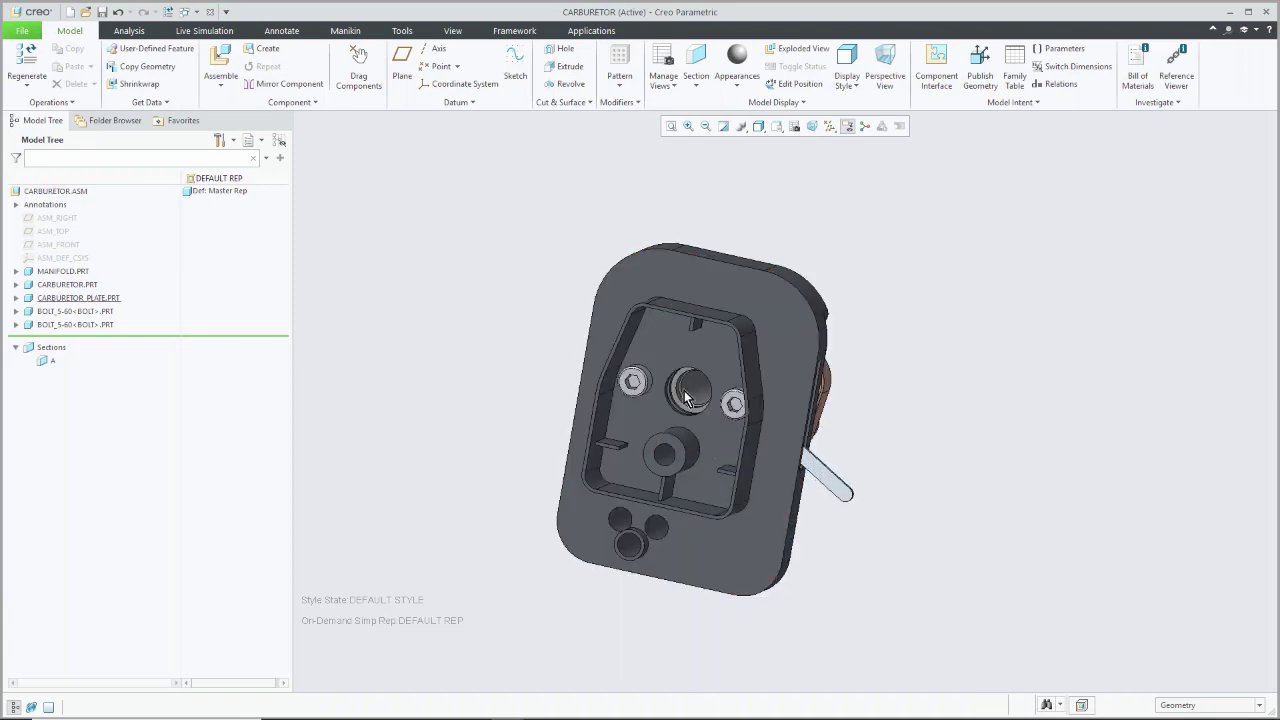
# Step: Activate the No_Hardware simplified rep, then switch back to Master Rep
pyautogui.click(794, 126)
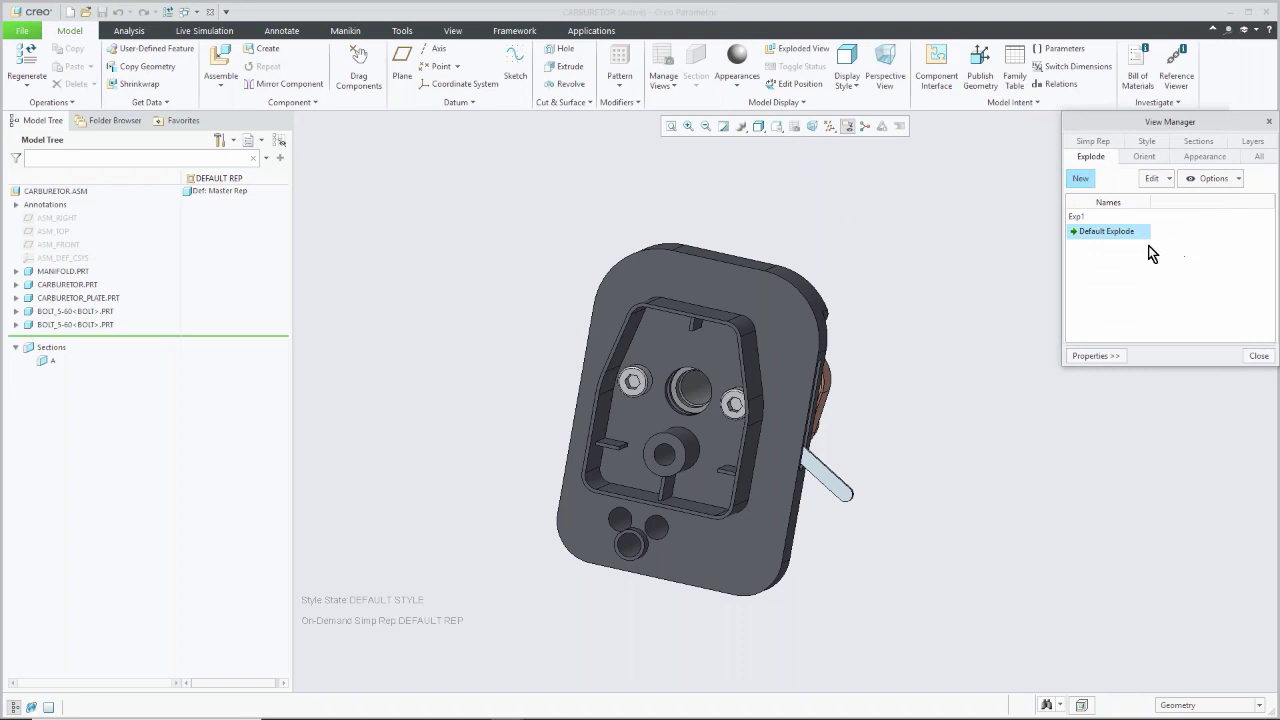
pyautogui.click(1098, 142)
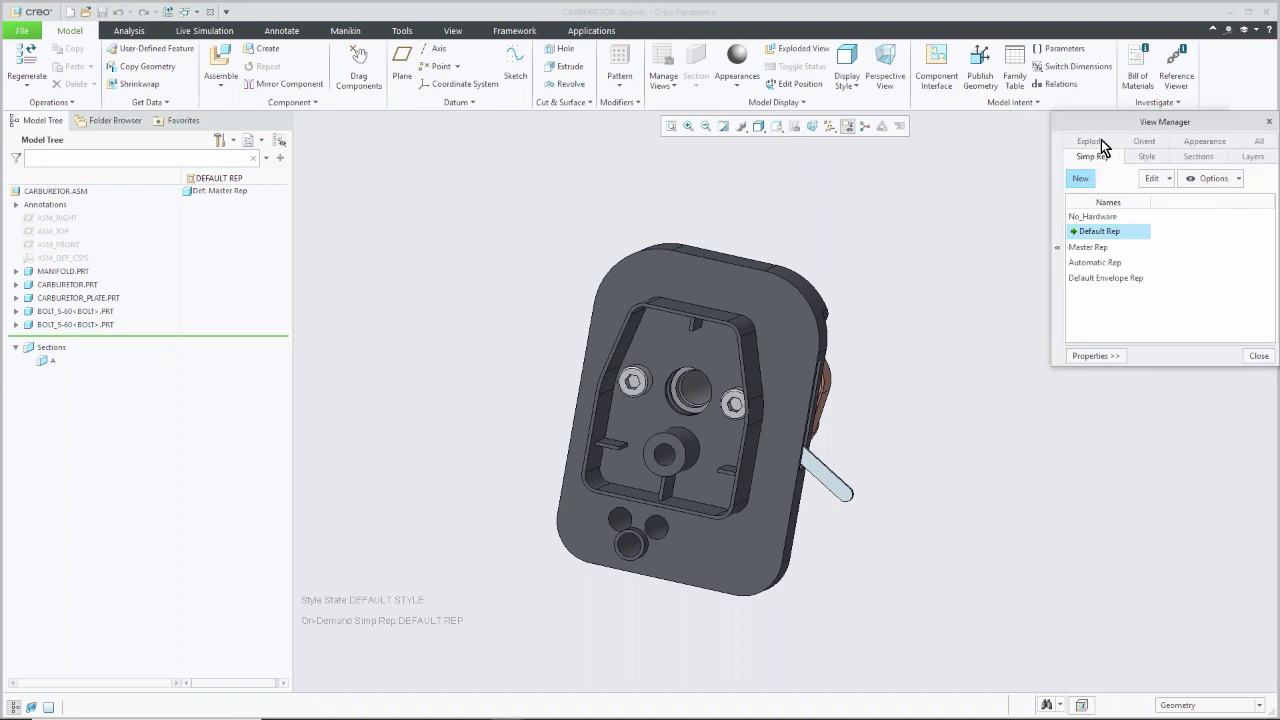
pyautogui.doubleClick(1104, 217)
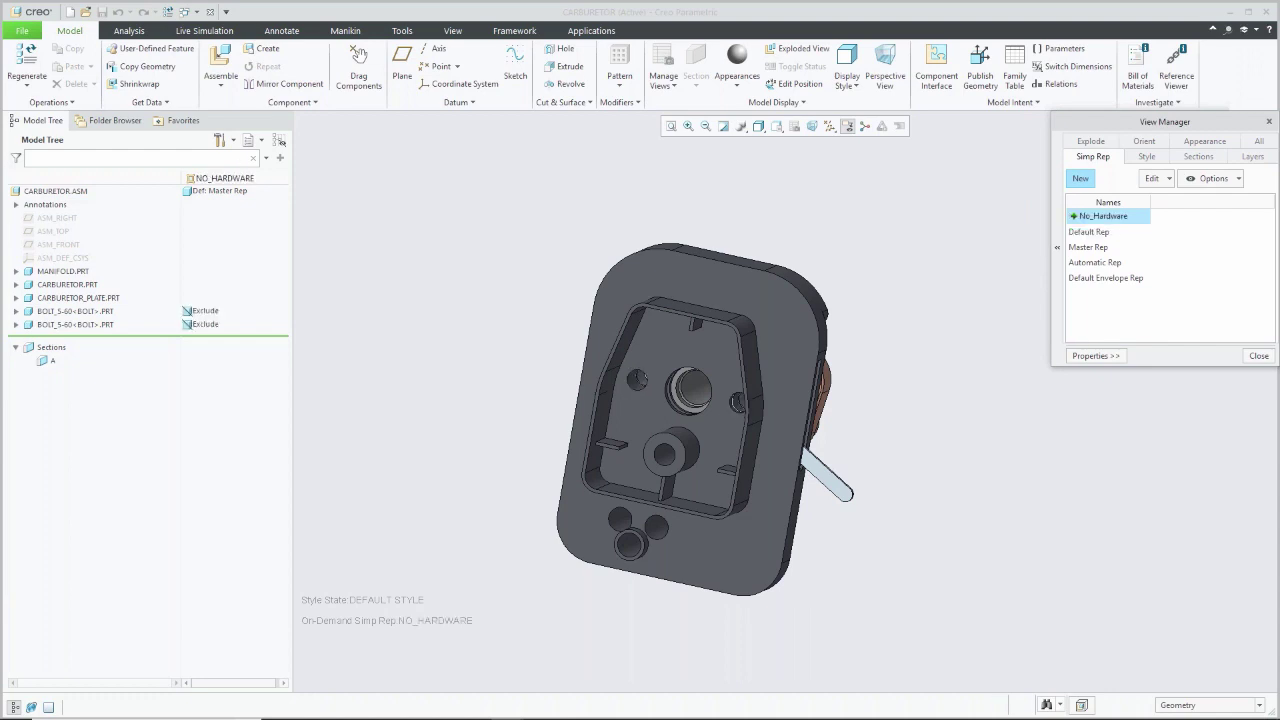
pyautogui.moveTo(1104, 222)
pyautogui.click(1082, 249)
pyautogui.doubleClick(1082, 249)
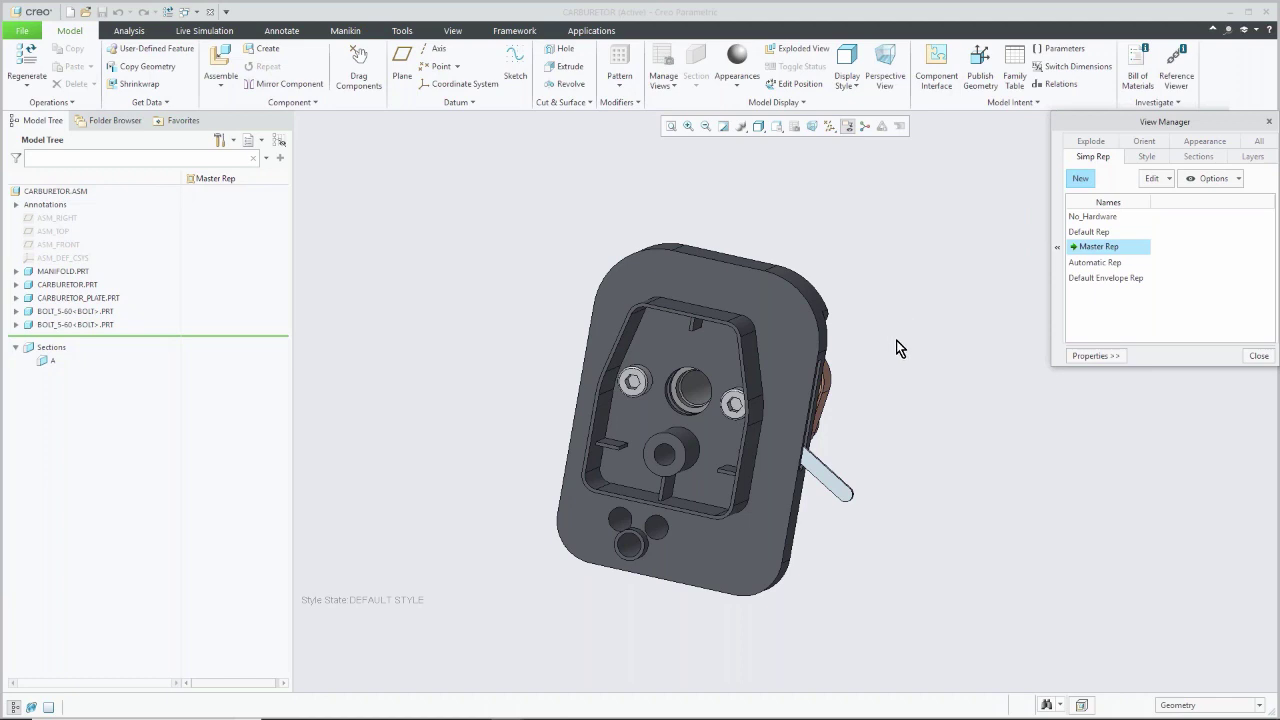
# Step: Activate the Exp1 explode state, unexplode it, and close the View Manager
pyautogui.click(1076, 145)
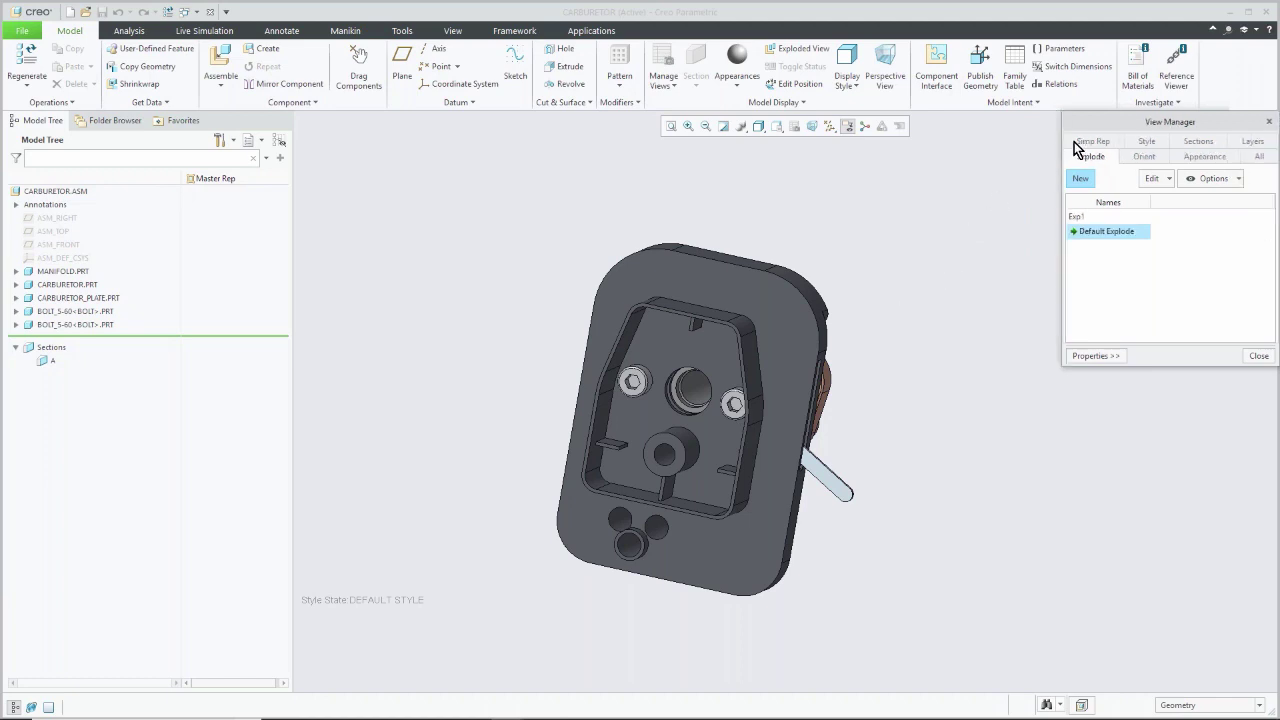
pyautogui.doubleClick(1077, 216)
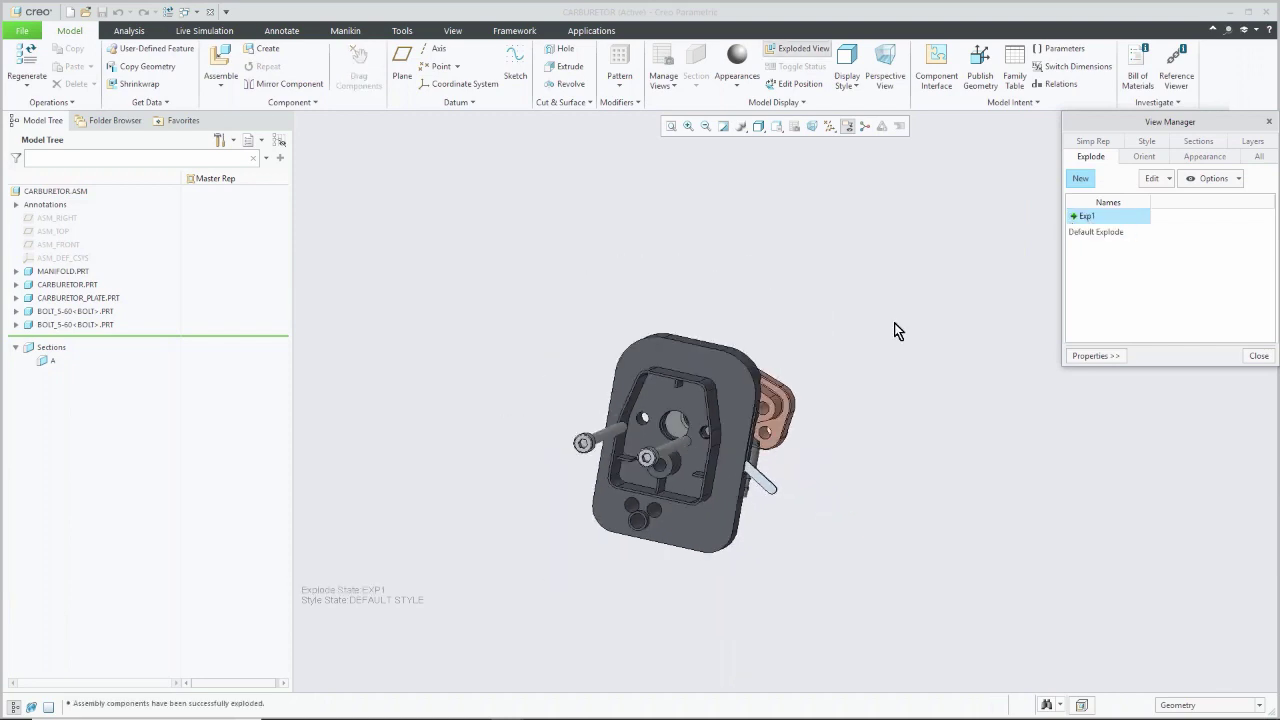
pyautogui.rightClick(1088, 216)
pyautogui.click(1122, 343)
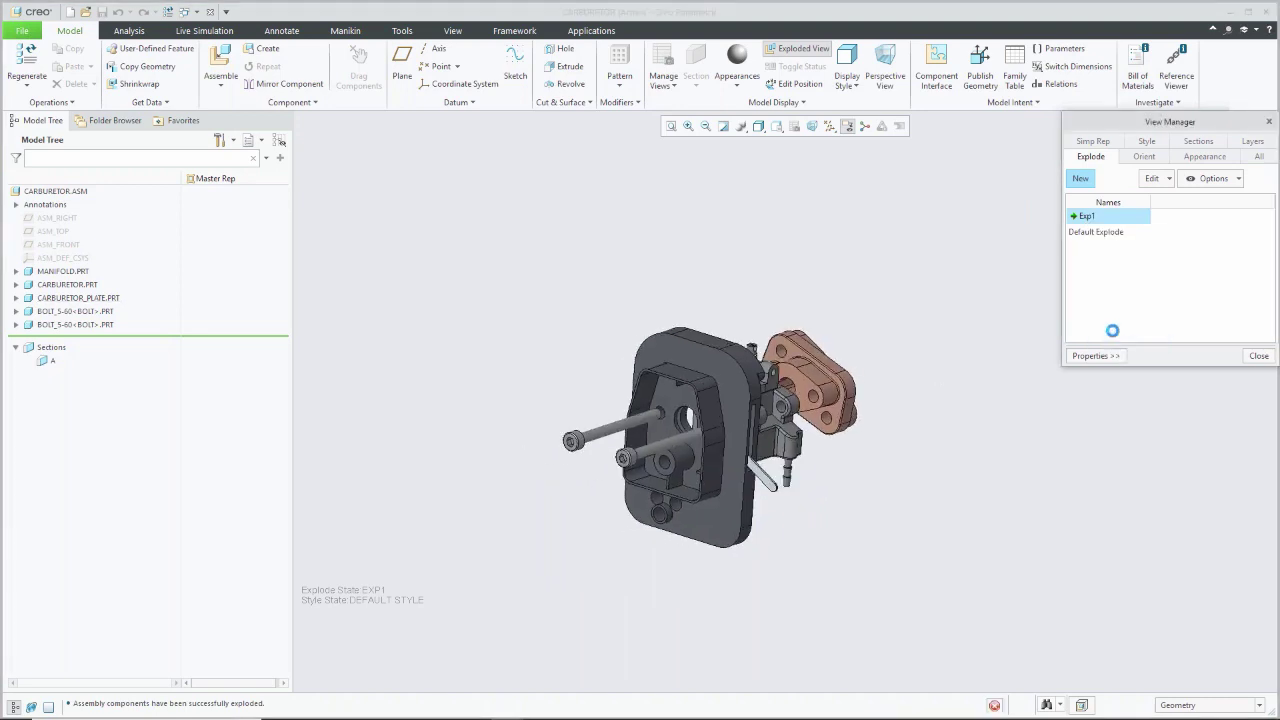
pyautogui.click(1258, 356)
pyautogui.scroll(-1, 563, 500)
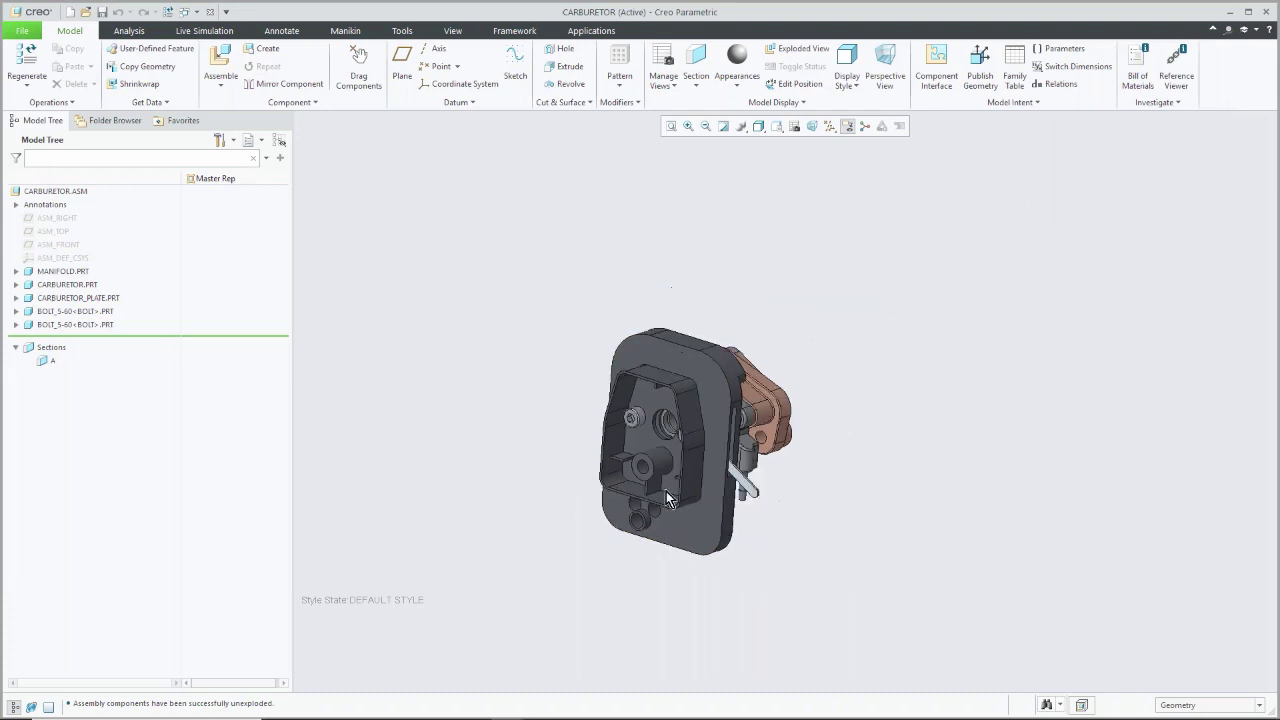
pyautogui.scroll(-1, 670, 478)
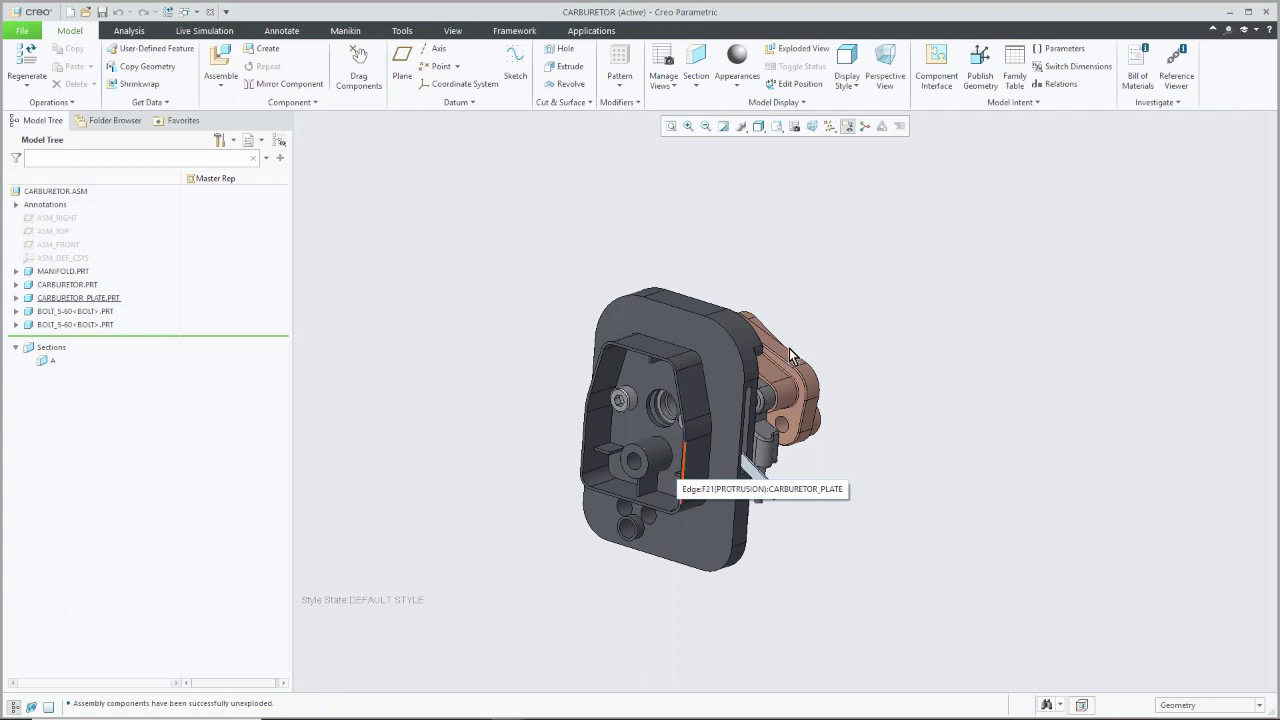
# Step: Start a new drawing with the default template turned off
pyautogui.click(72, 15)
pyautogui.click(563, 355)
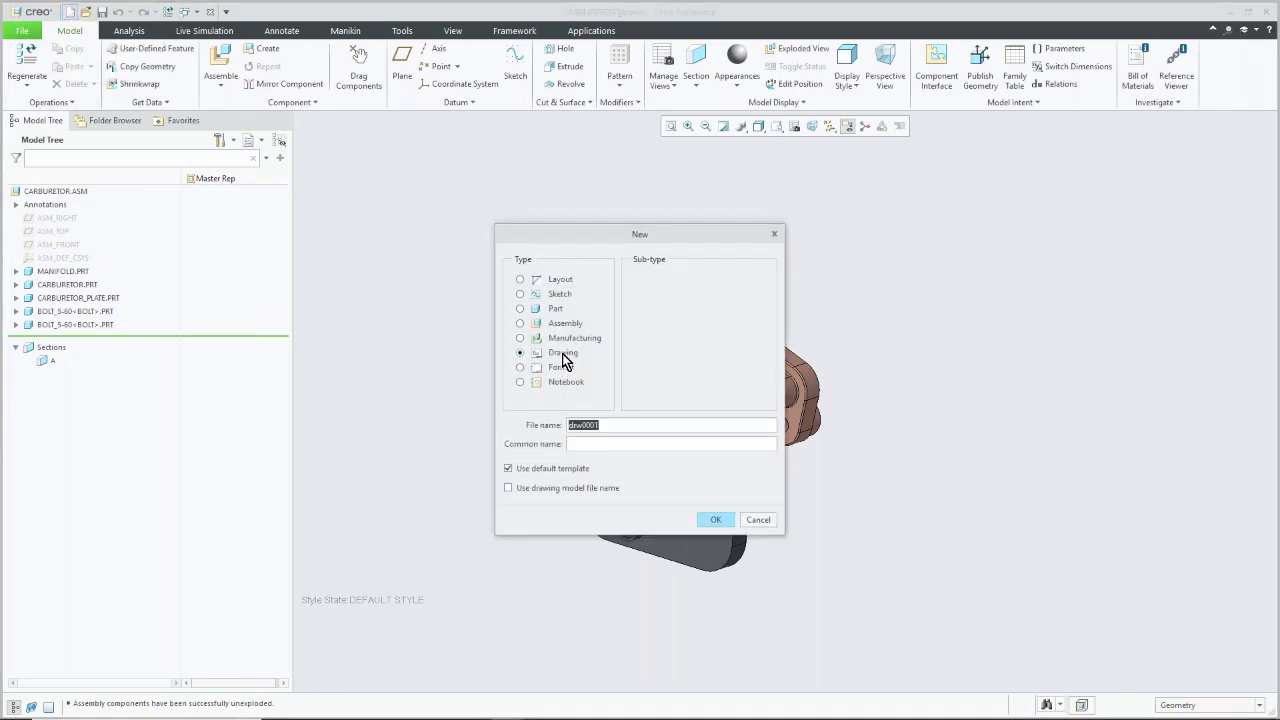
pyautogui.click(529, 469)
pyautogui.click(716, 519)
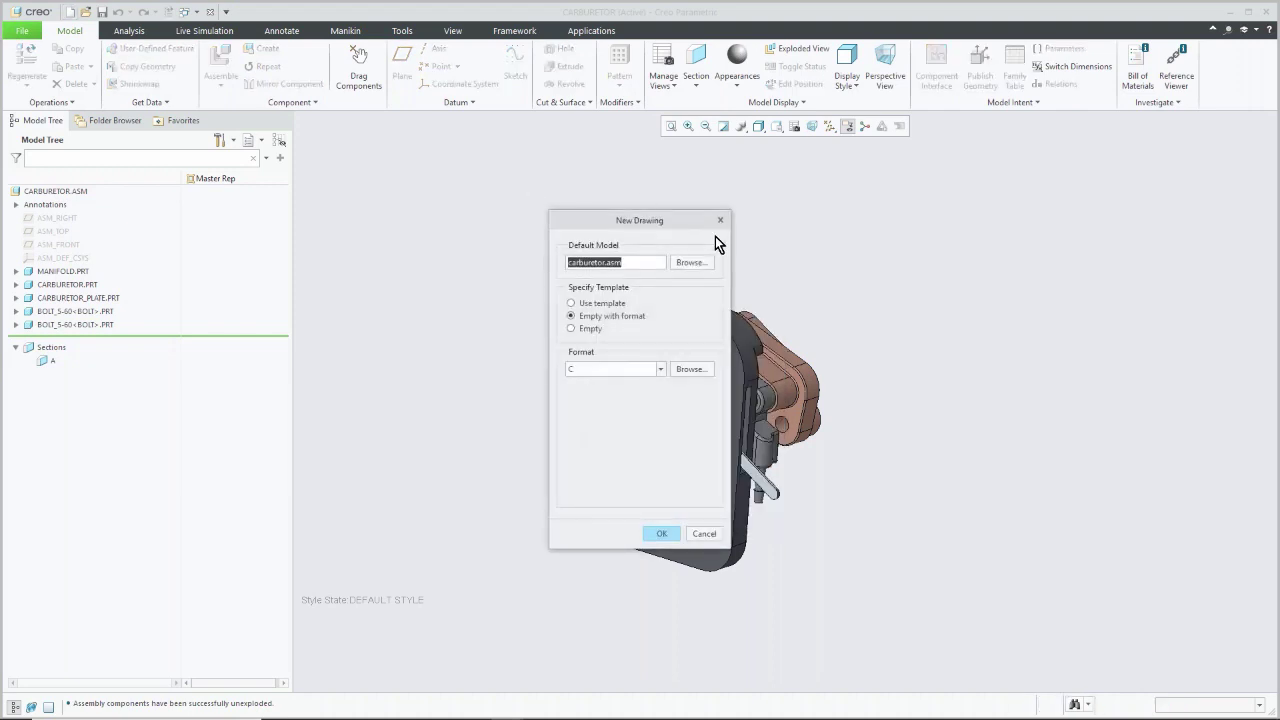
pyautogui.click(706, 263)
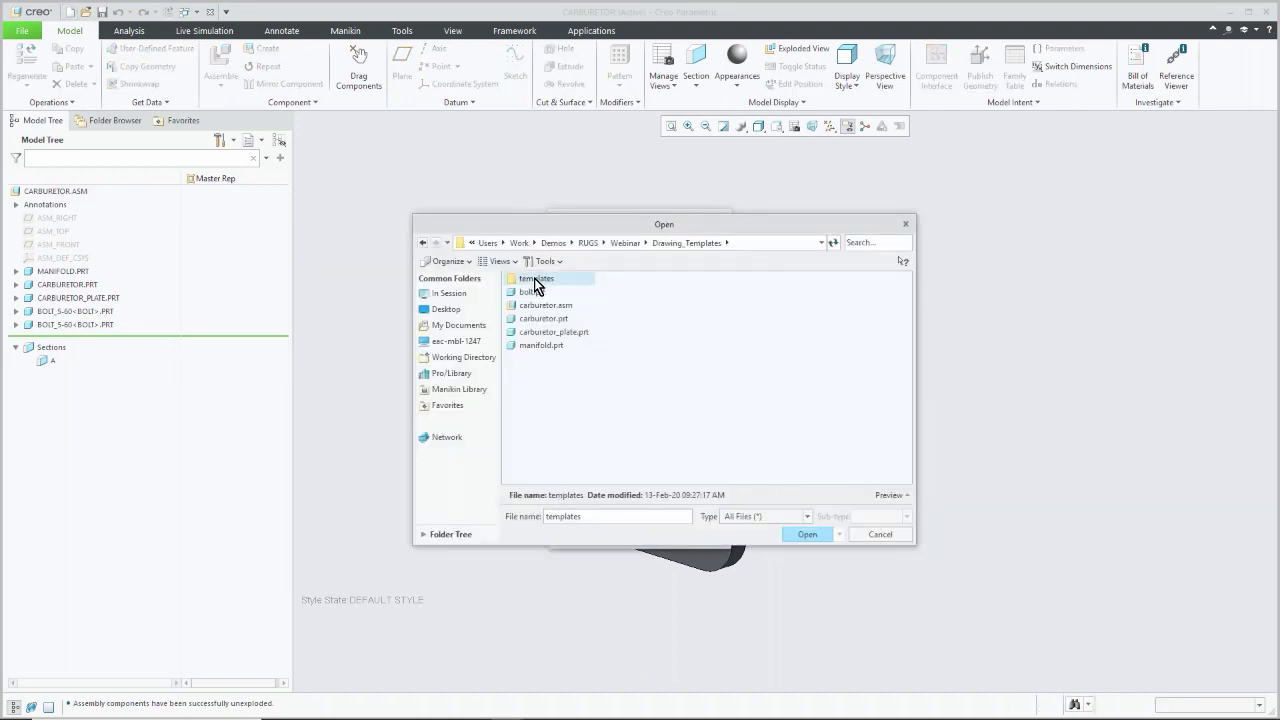
pyautogui.doubleClick(532, 286)
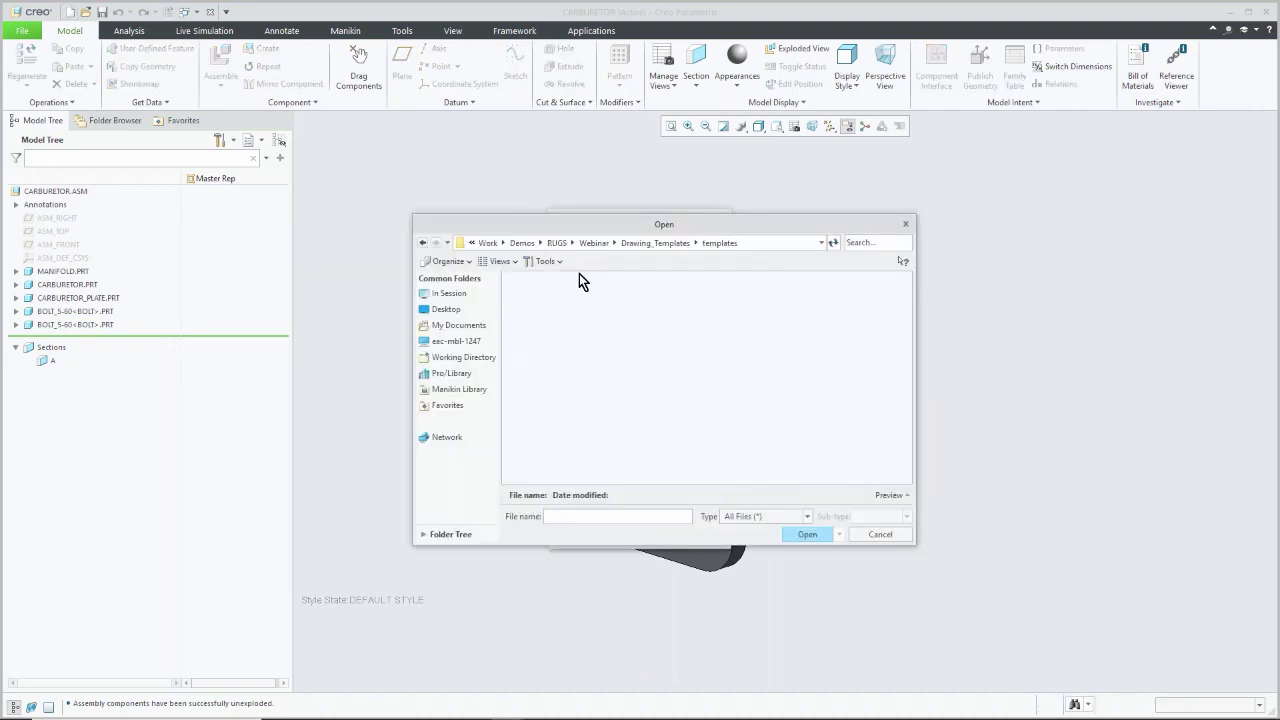
pyautogui.click(882, 534)
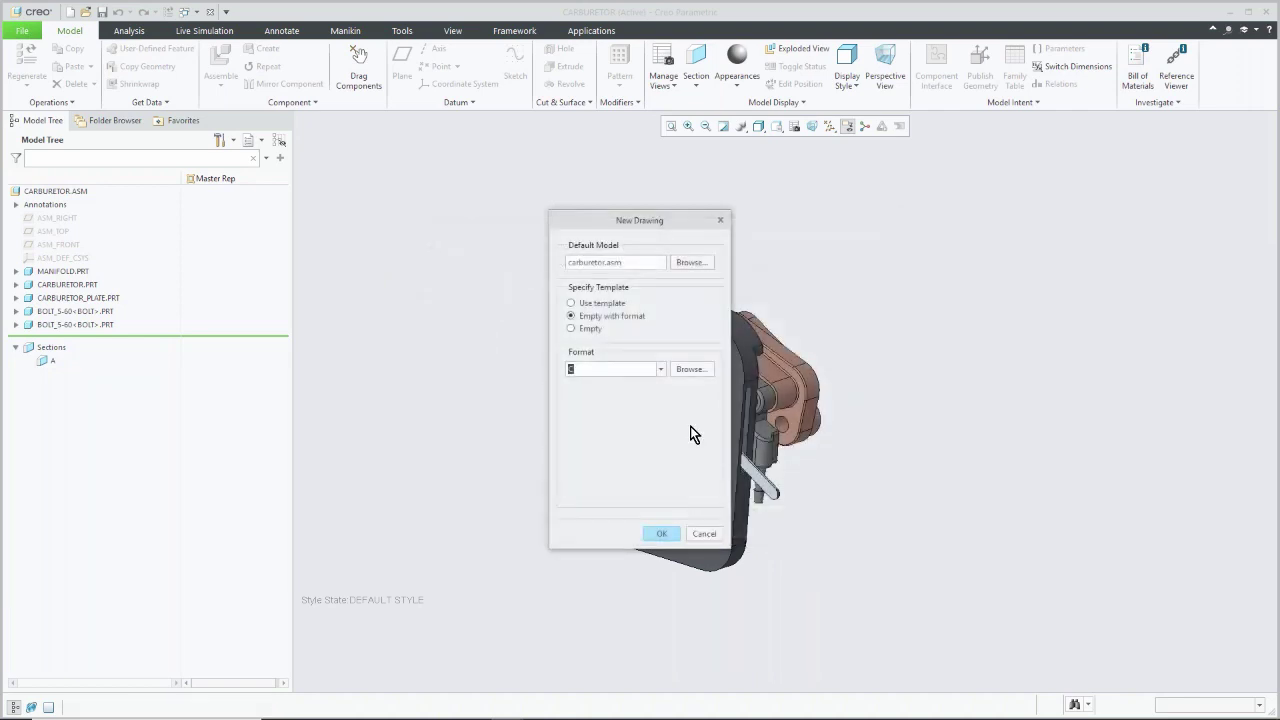
# Step: Build the drawing from templates\c_template_example.drw to generate the carburetor views
pyautogui.click(601, 303)
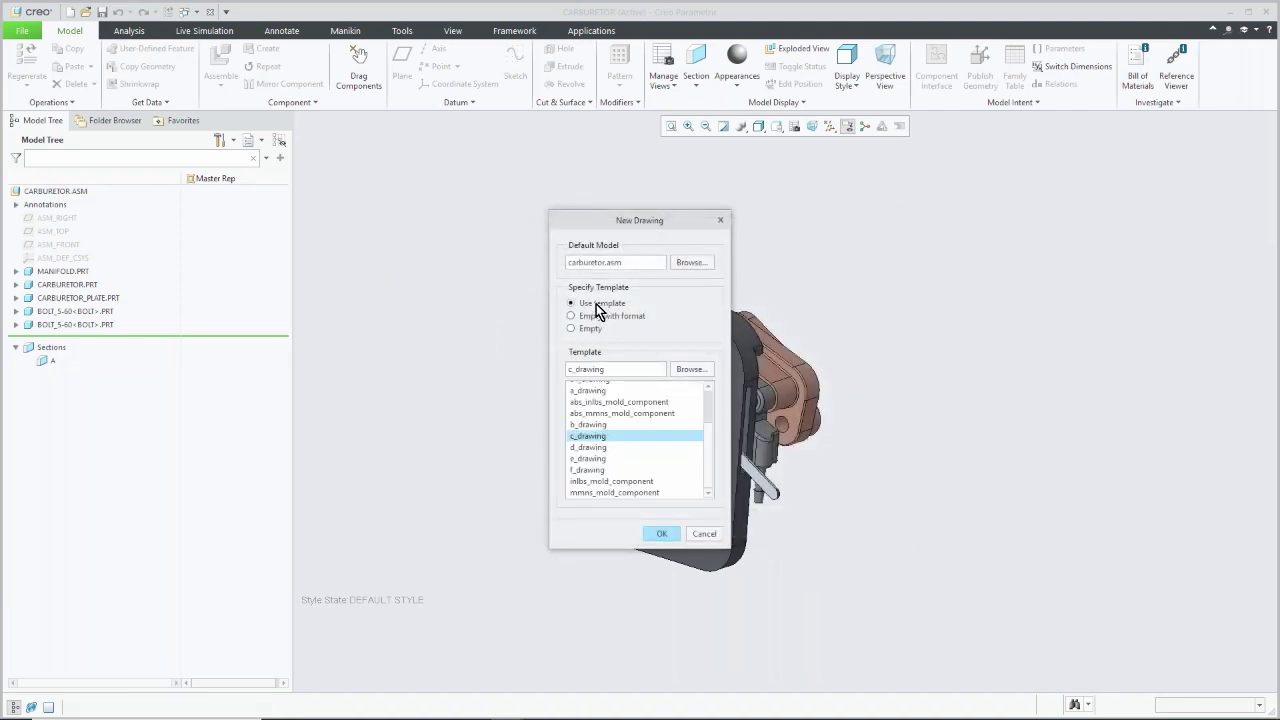
pyautogui.click(690, 369)
pyautogui.click(530, 280)
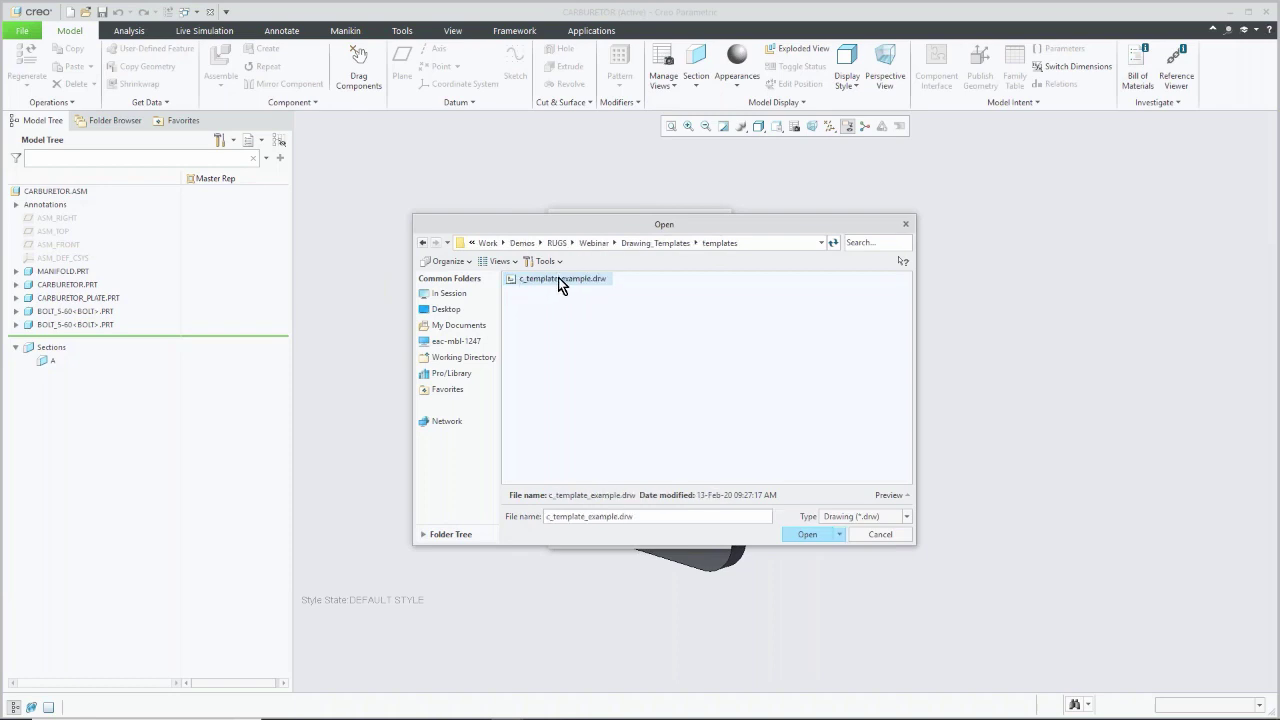
pyautogui.doubleClick(560, 281)
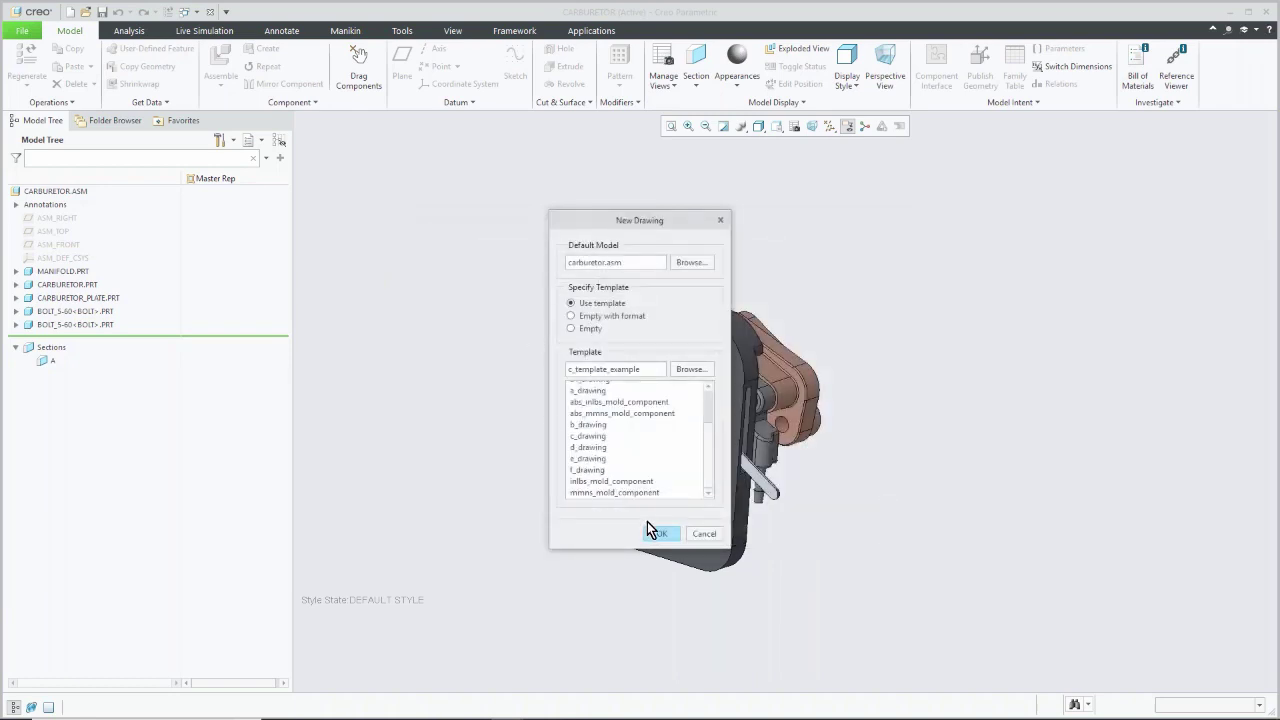
pyautogui.click(660, 535)
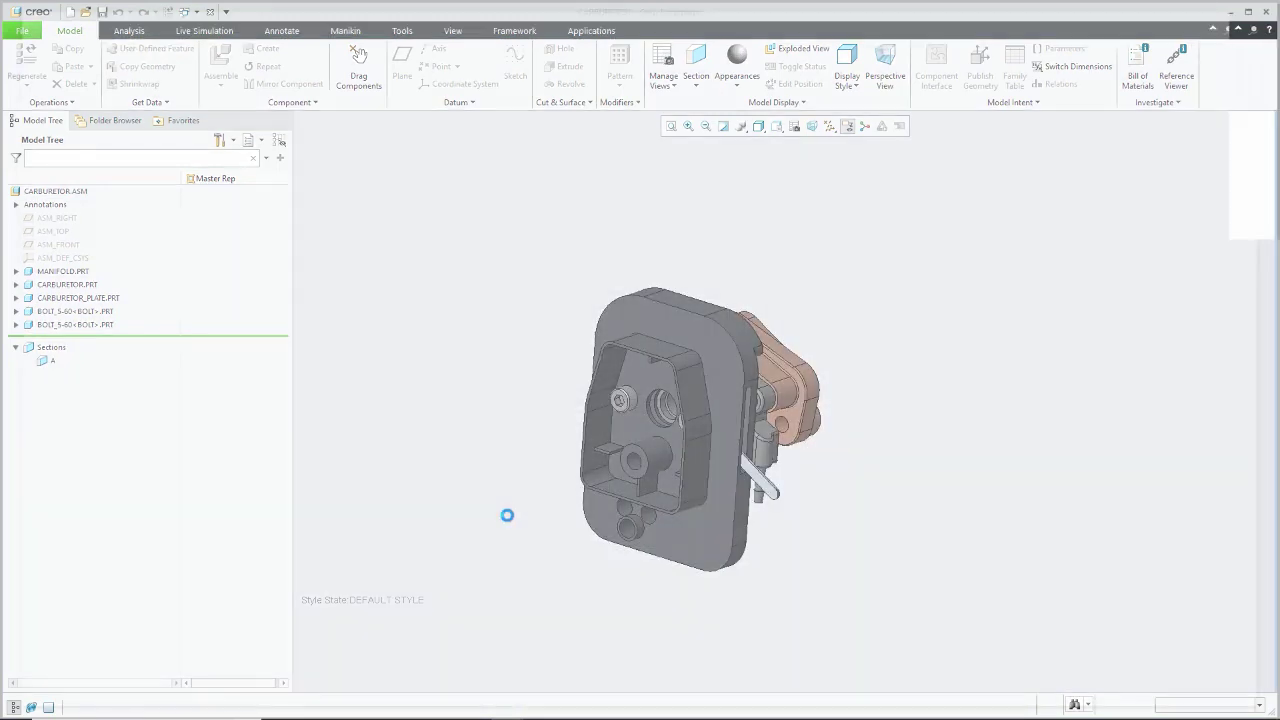
pyautogui.click(612, 460)
pyautogui.click(711, 421)
pyautogui.scroll(4, 588, 284)
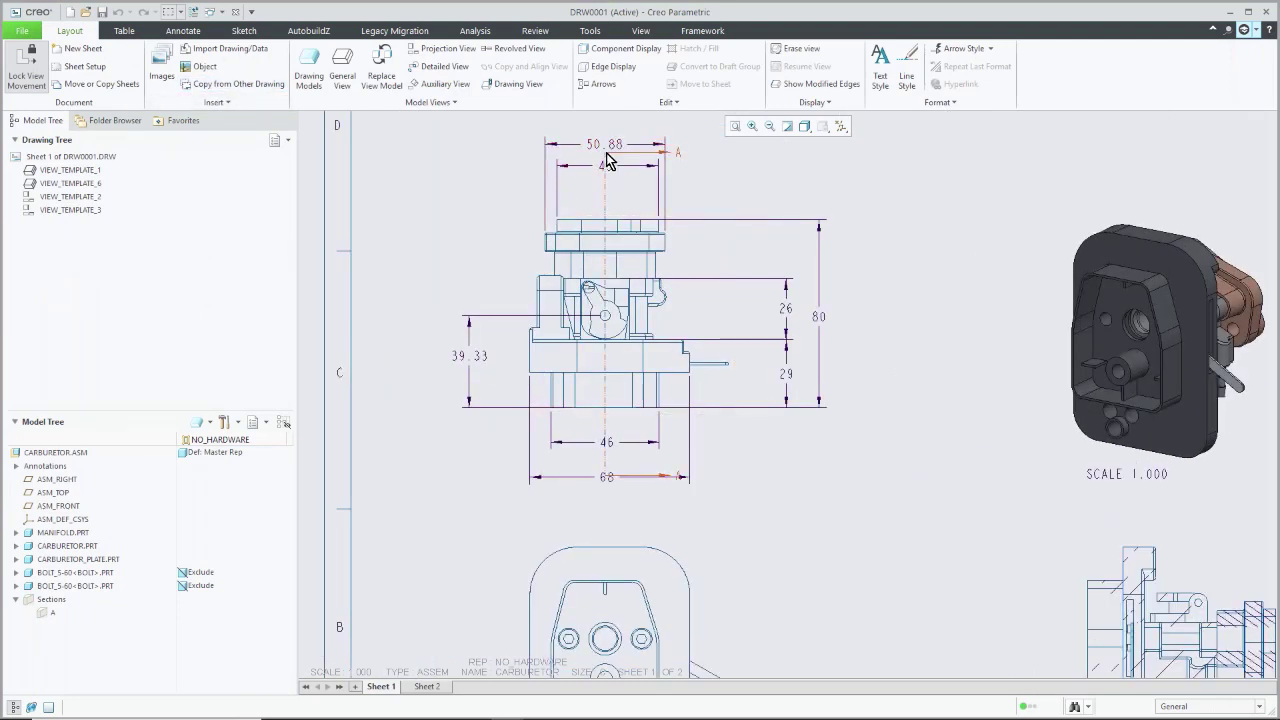
pyautogui.click(530, 262)
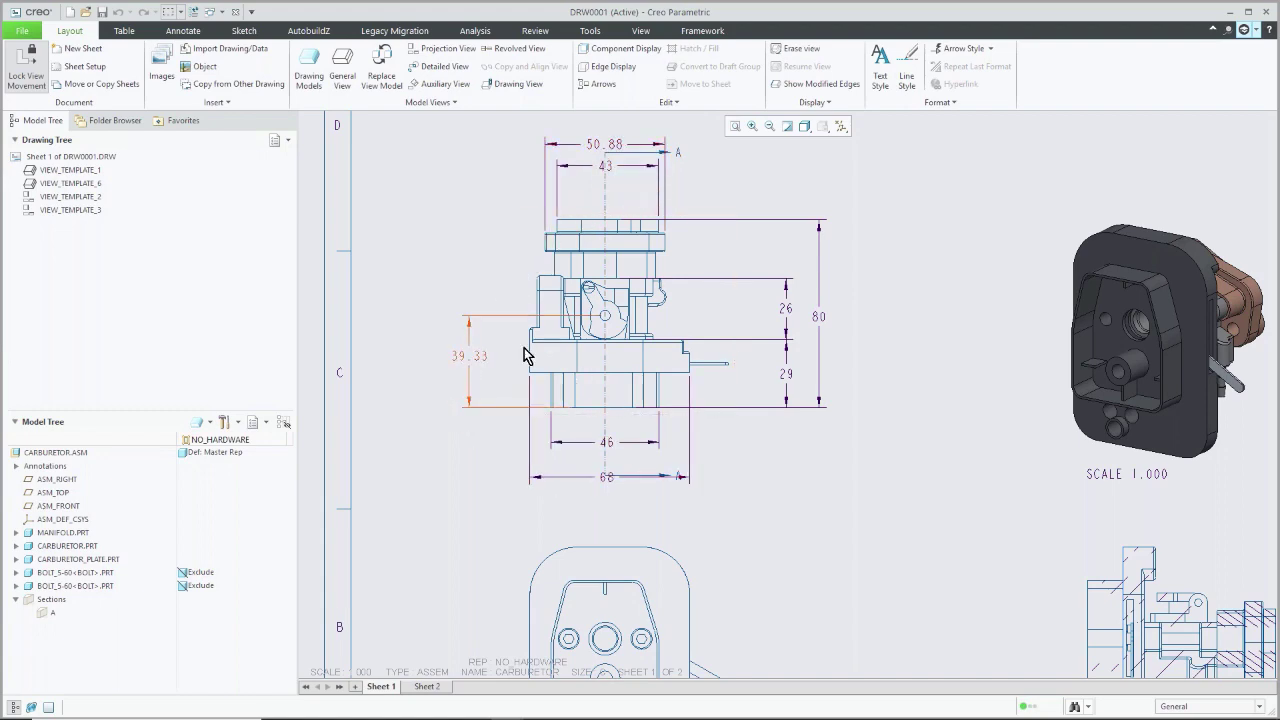
pyautogui.scroll(-2, 488, 338)
pyautogui.scroll(3, 814, 506)
pyautogui.scroll(-5, 812, 505)
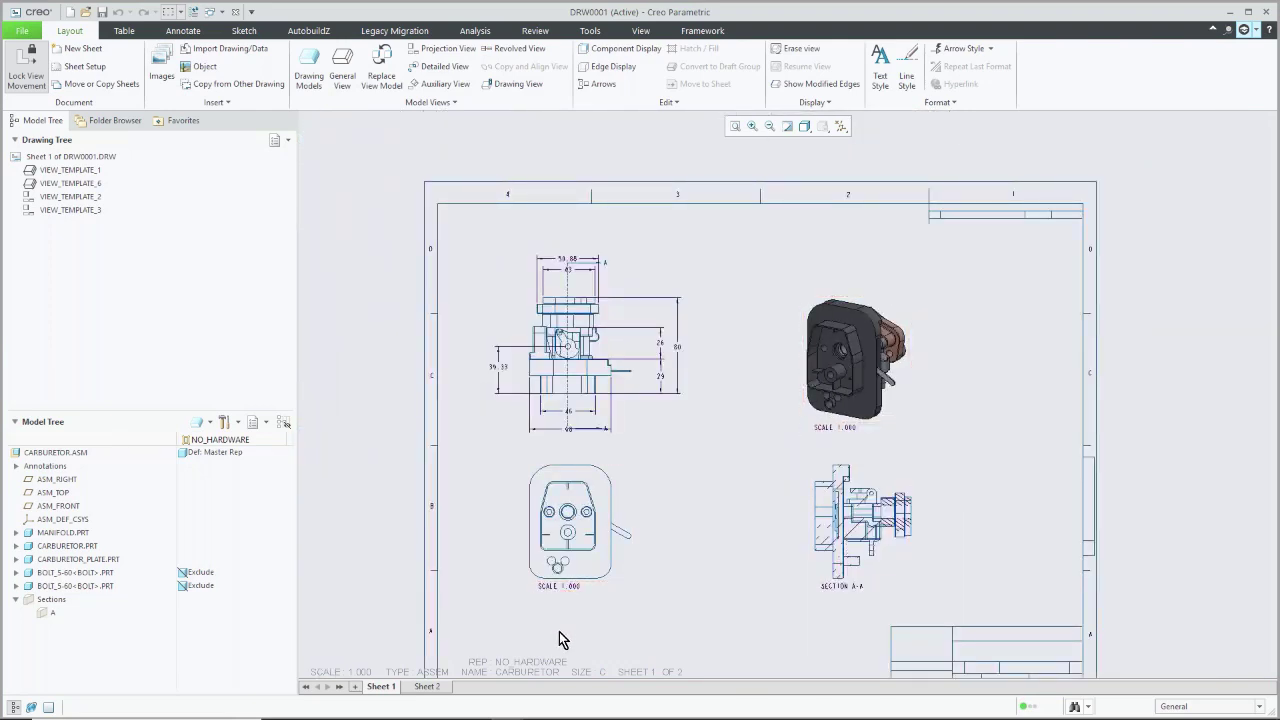
pyautogui.click(427, 687)
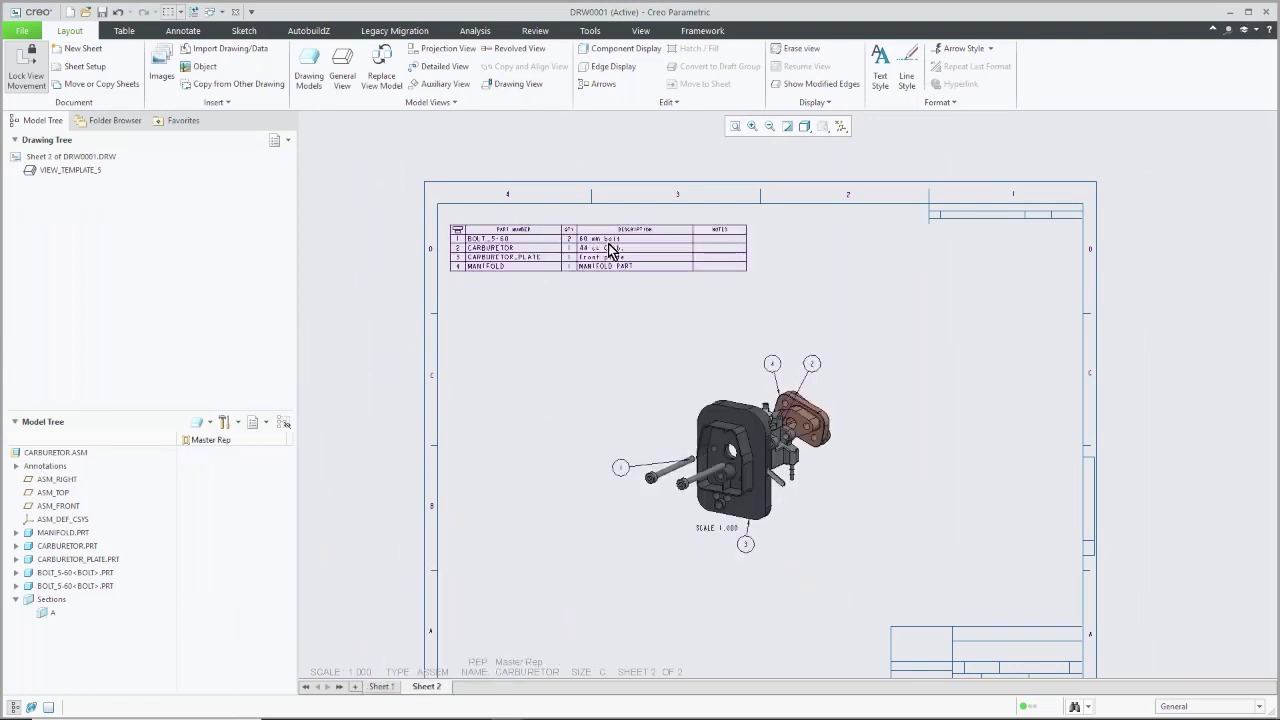
pyautogui.click(379, 690)
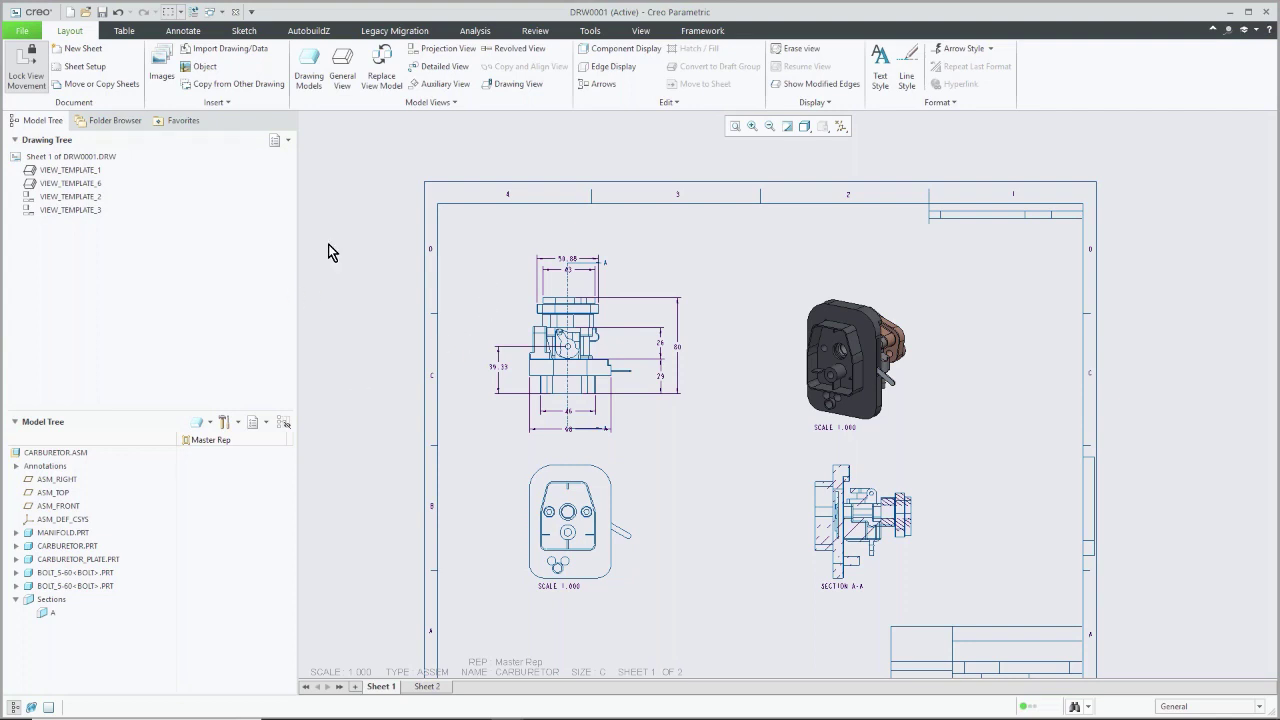
pyautogui.click(69, 12)
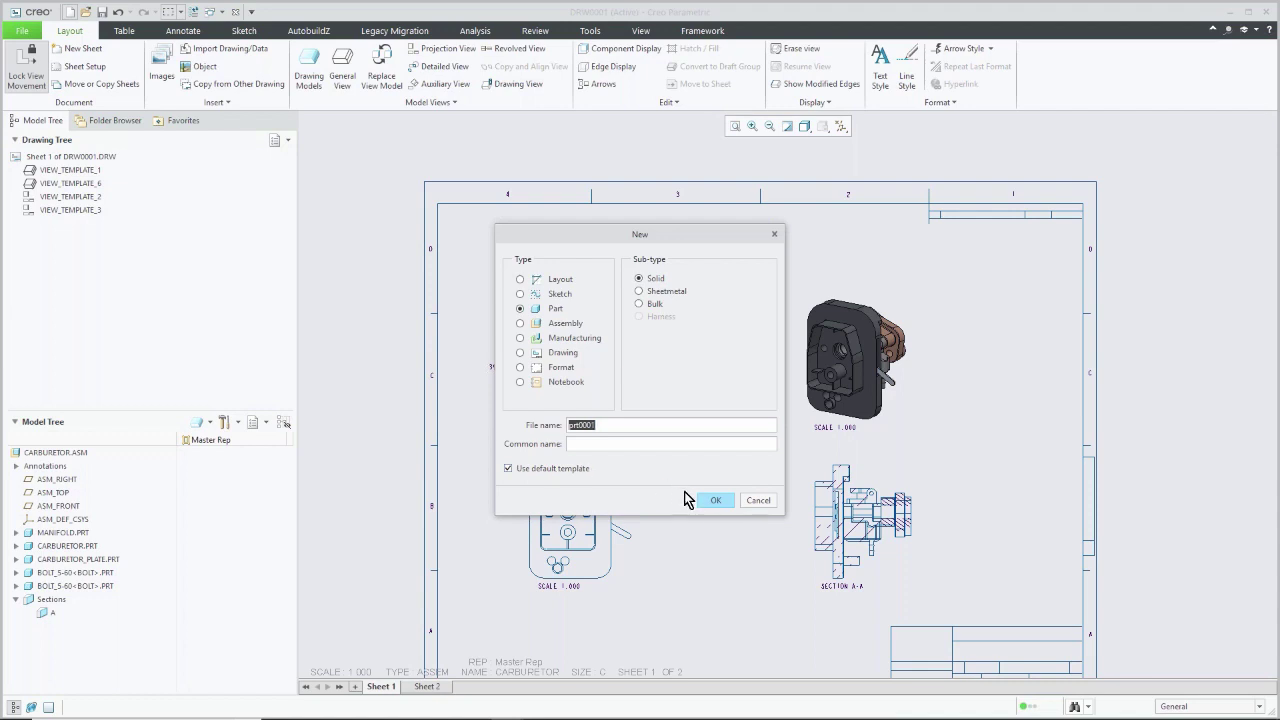
pyautogui.click(752, 500)
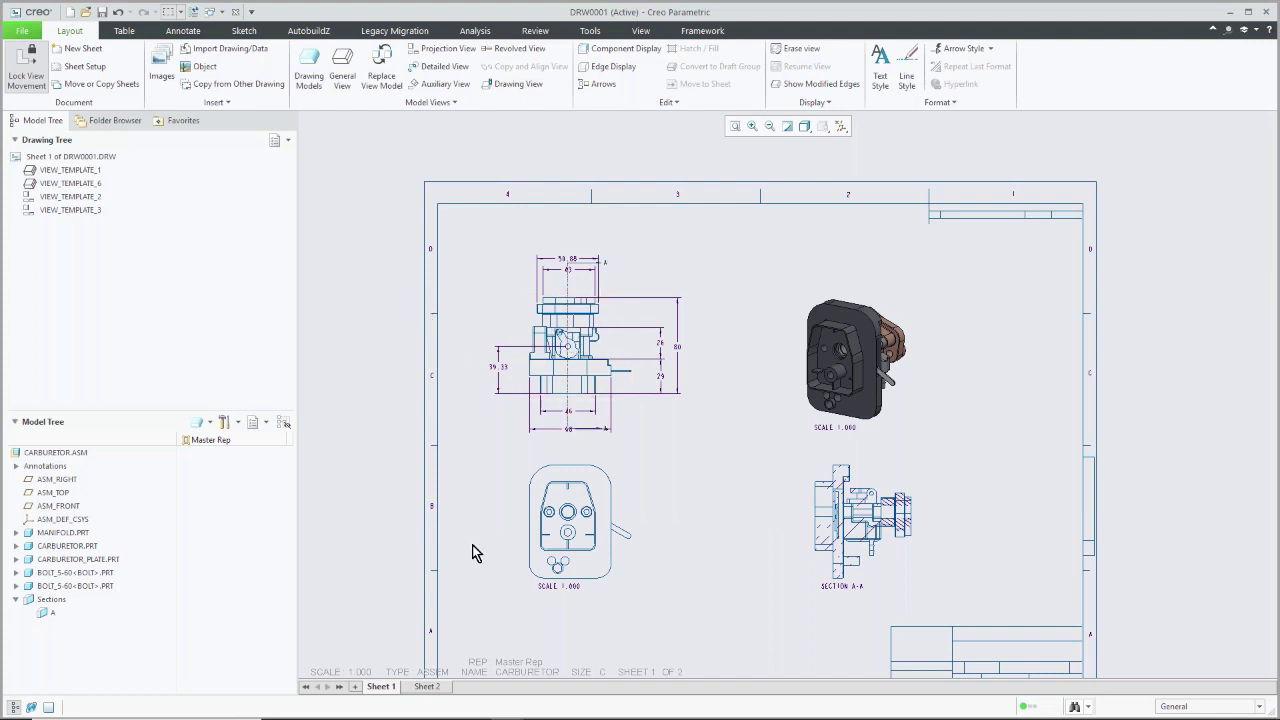
pyautogui.moveTo(553, 715)
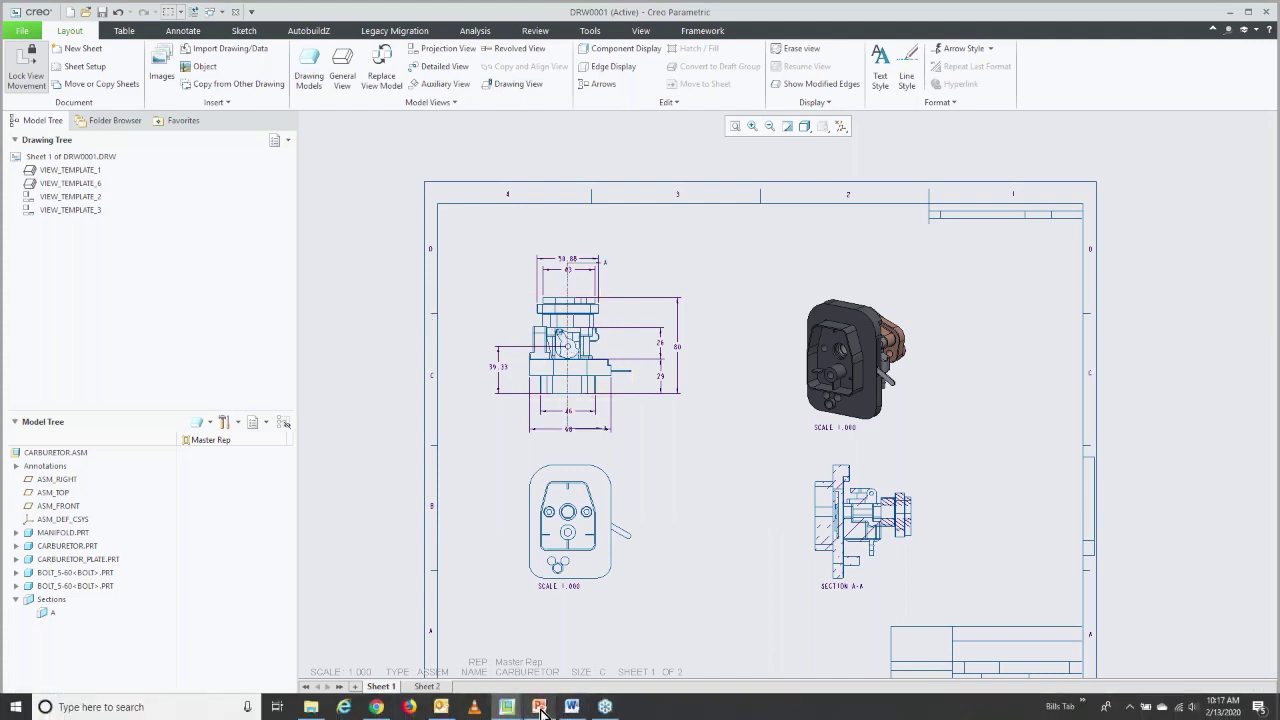
# Step: Return to the PowerPoint slide show and advance to the "Using a drawing template" slide
pyautogui.click(541, 712)
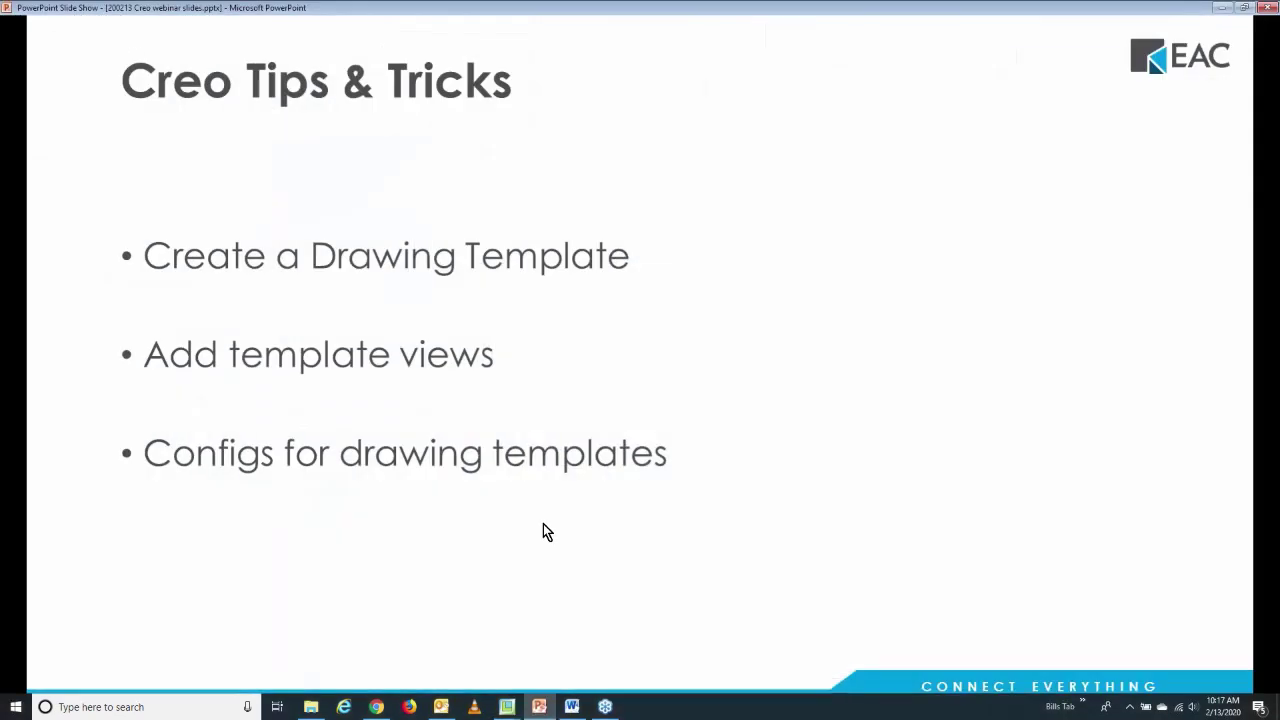
pyautogui.click(241, 192)
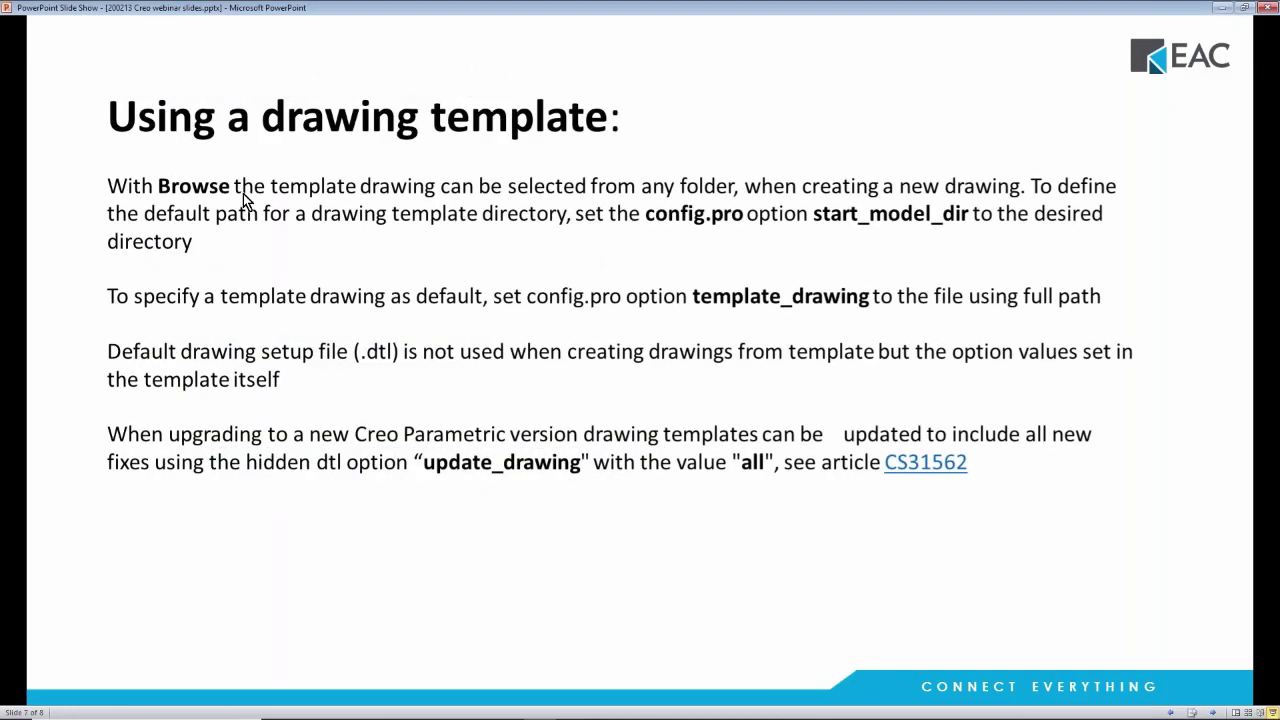